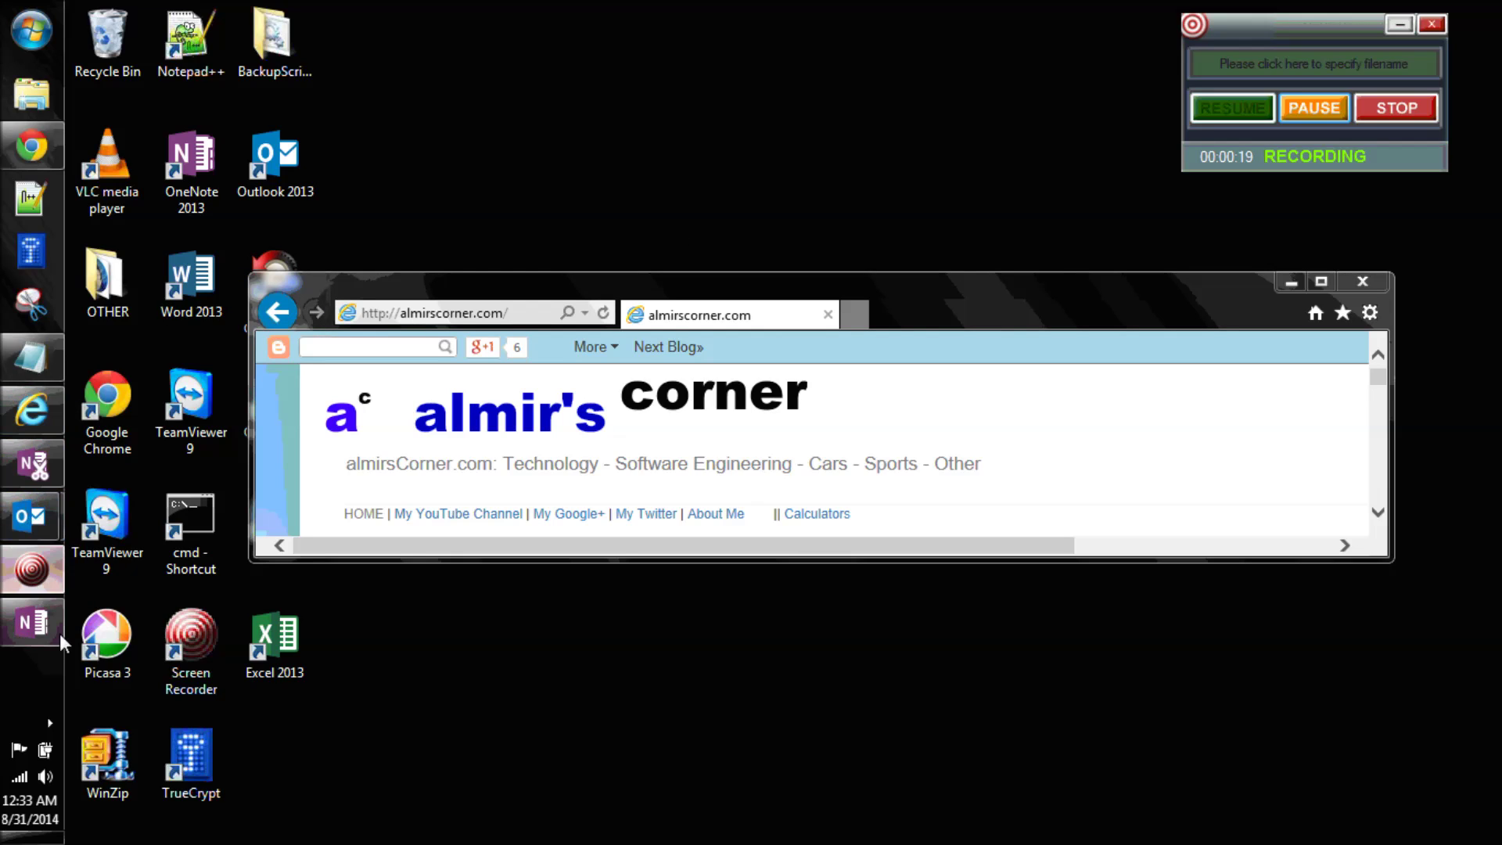
Switch to OneNote and open the TeamDocuments share on the team's network computer
click(39, 627)
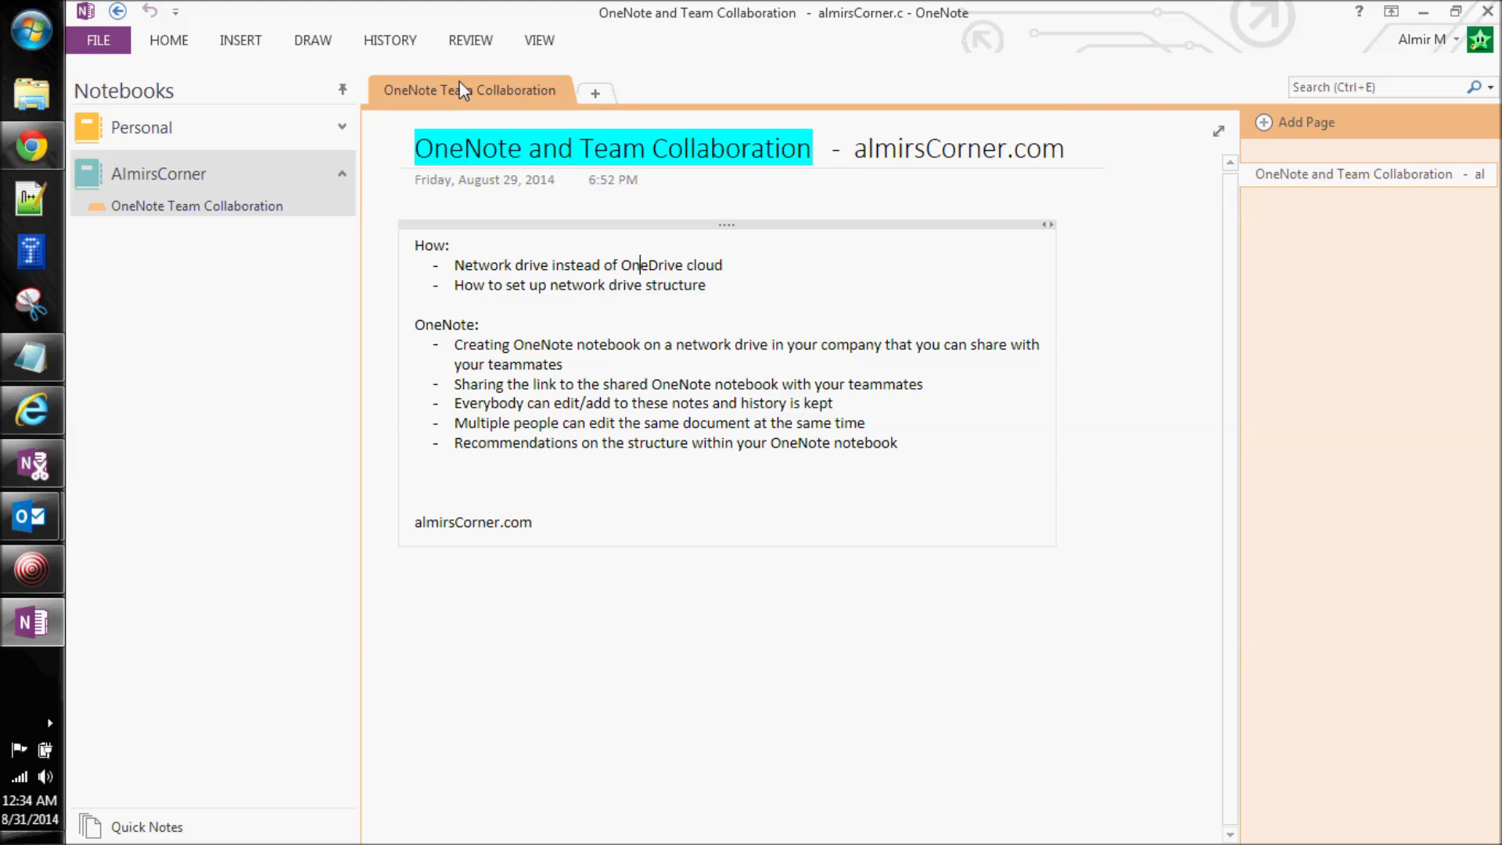
click(39, 30)
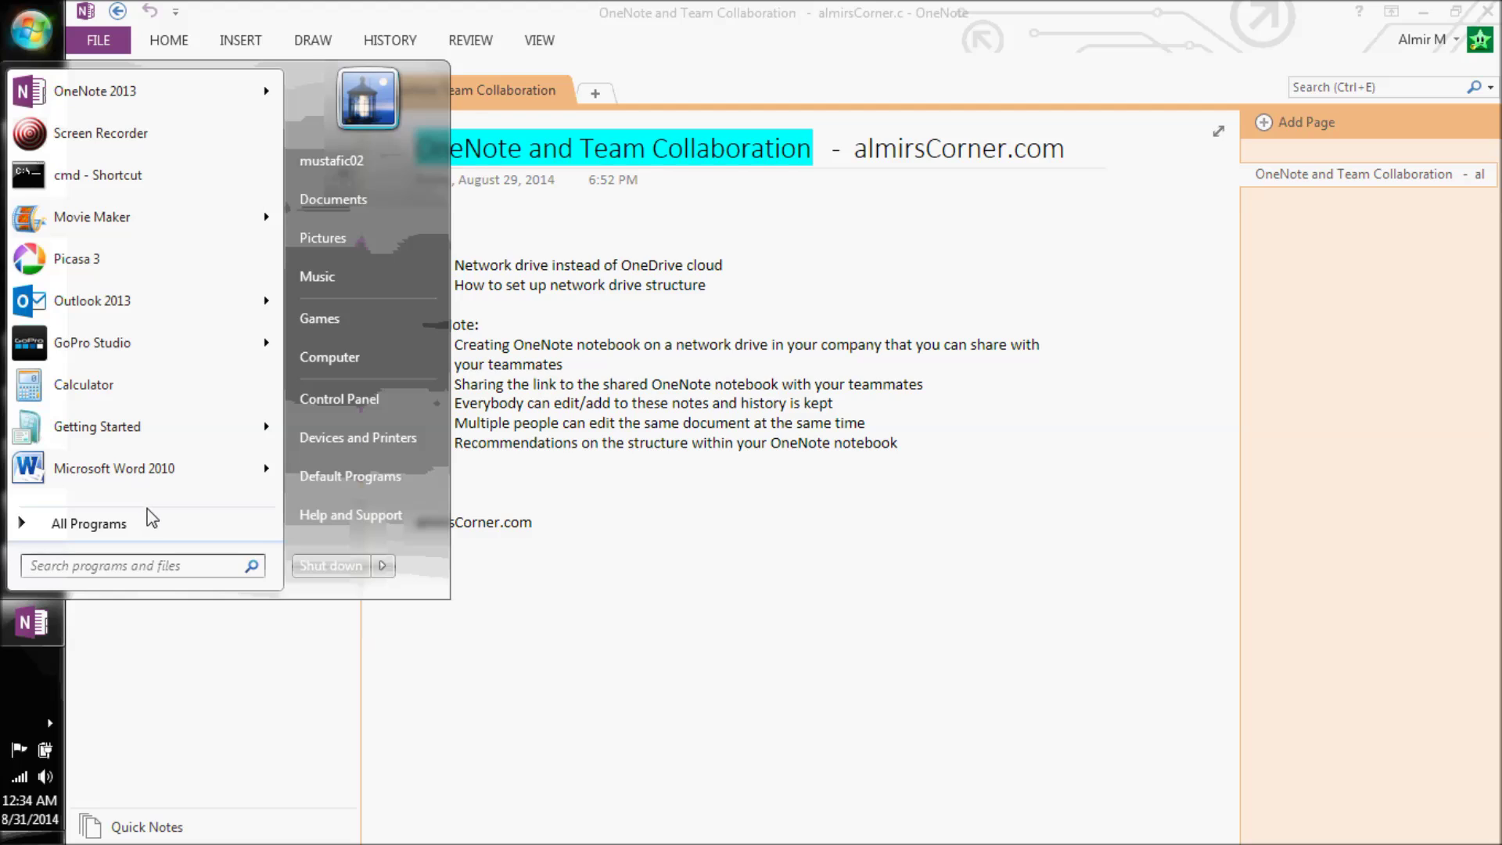
click(147, 566)
text(\\musta)
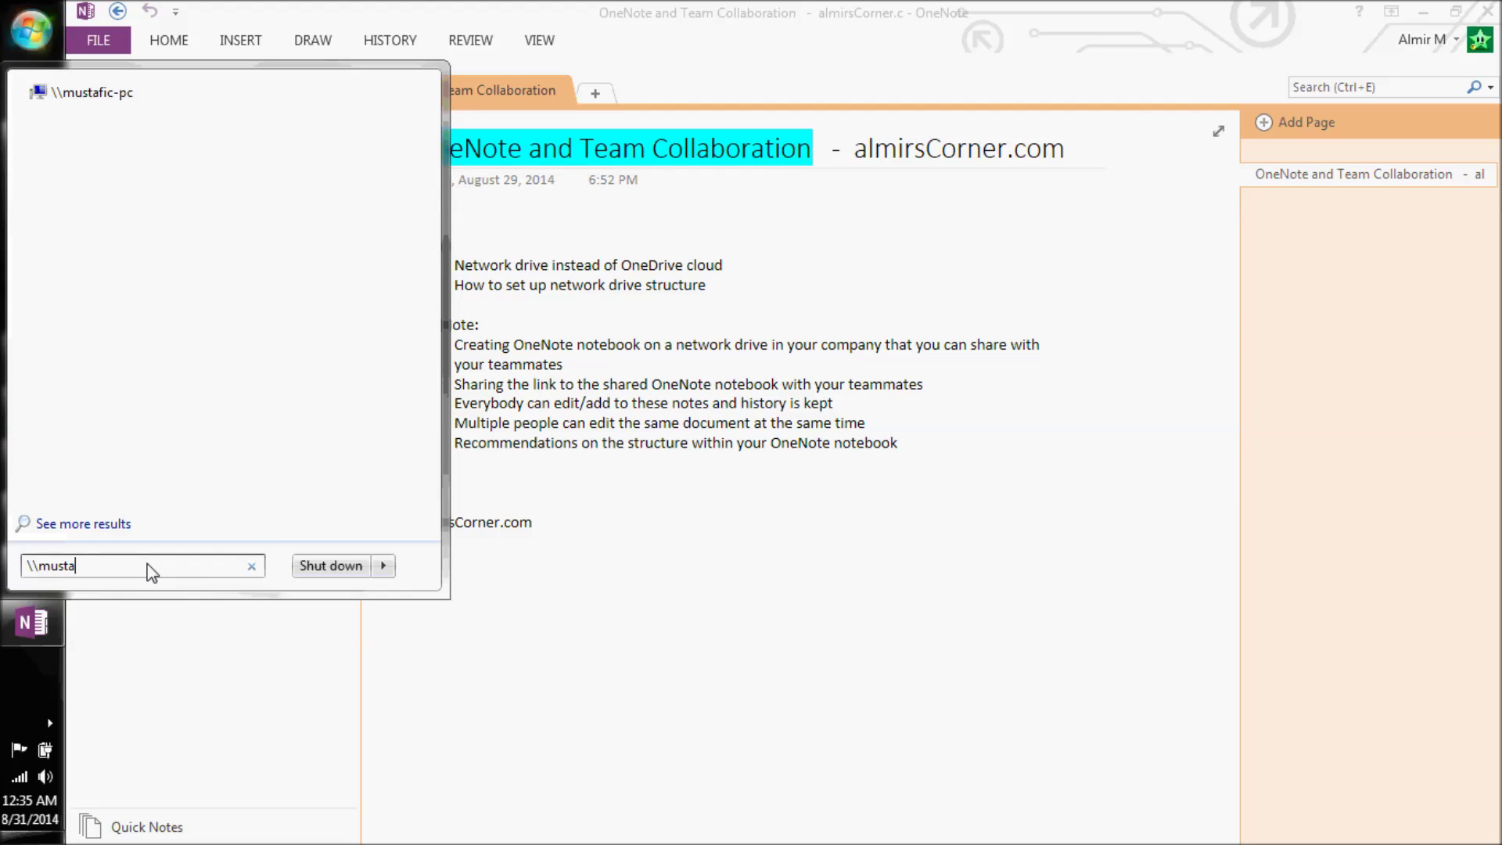
text(fic-PC)
key(Return)
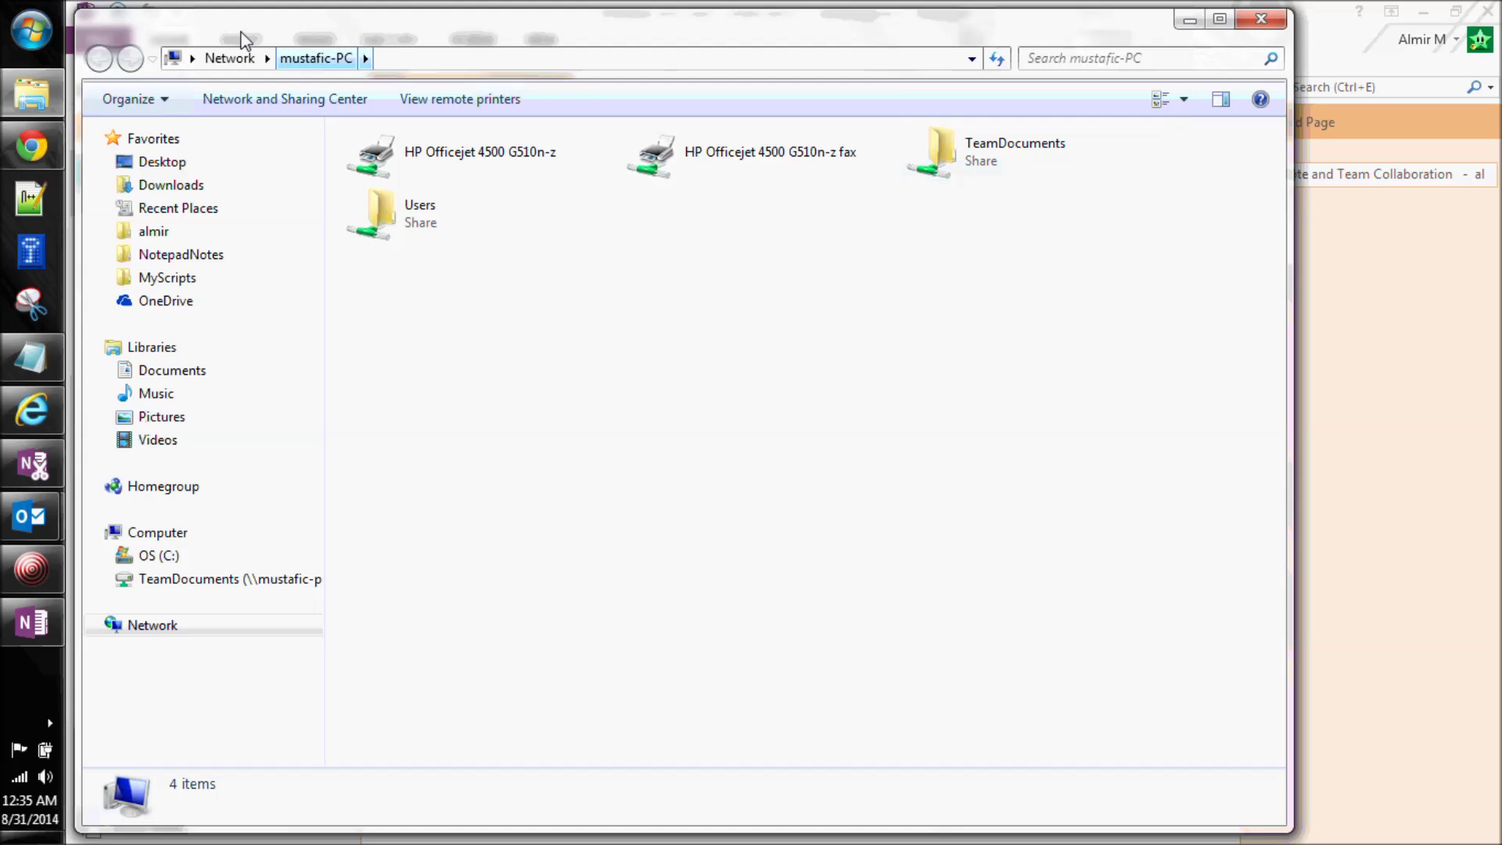
double_click(1003, 166)
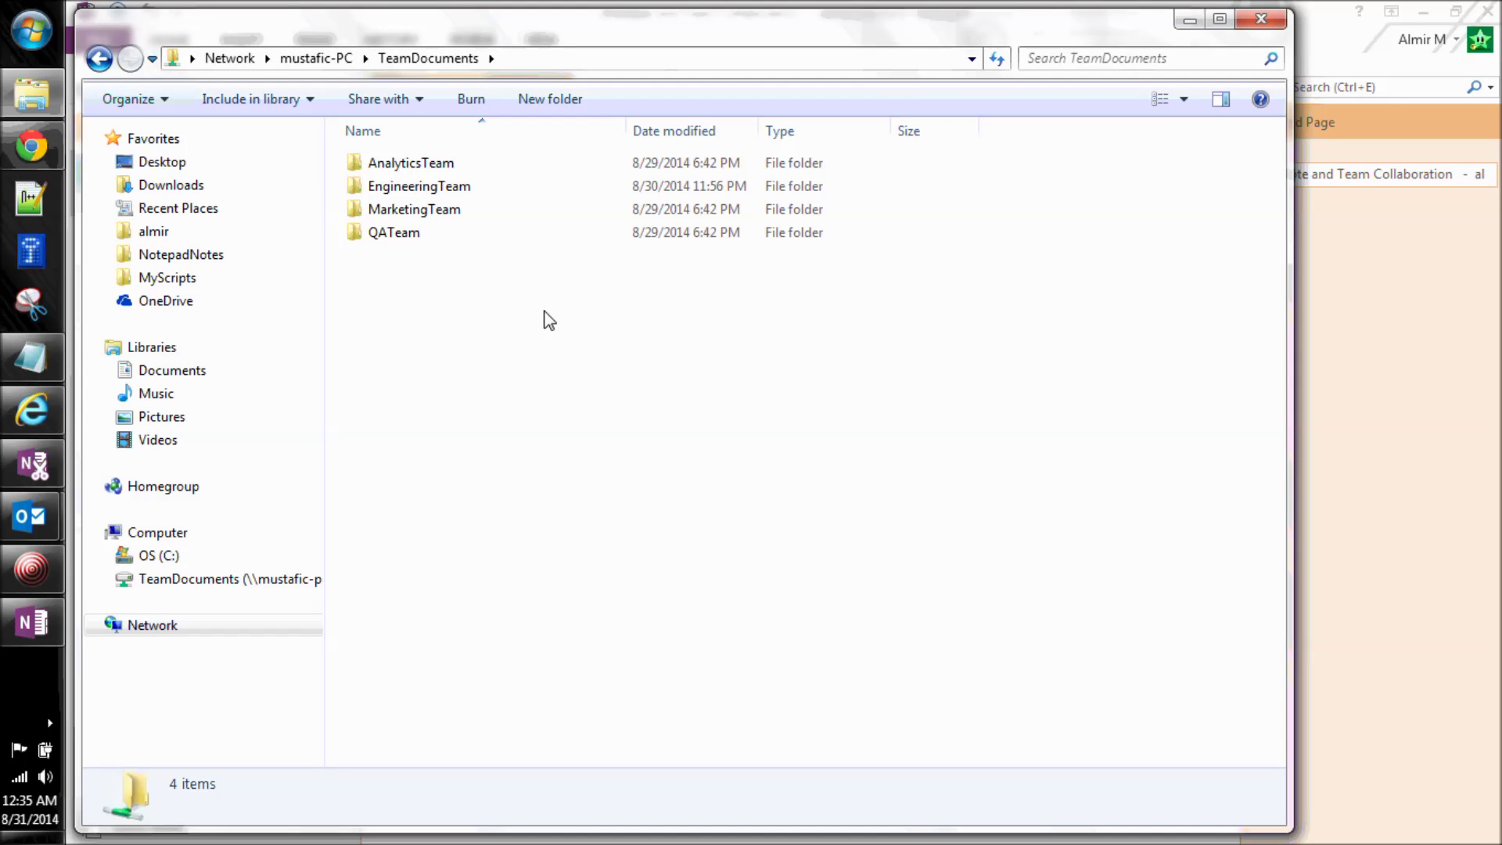
Look over the AnalyticsTeam, EngineeringTeam, MarketingTeam and QATeam folders in the TeamDocuments share
click(405, 165)
click(404, 186)
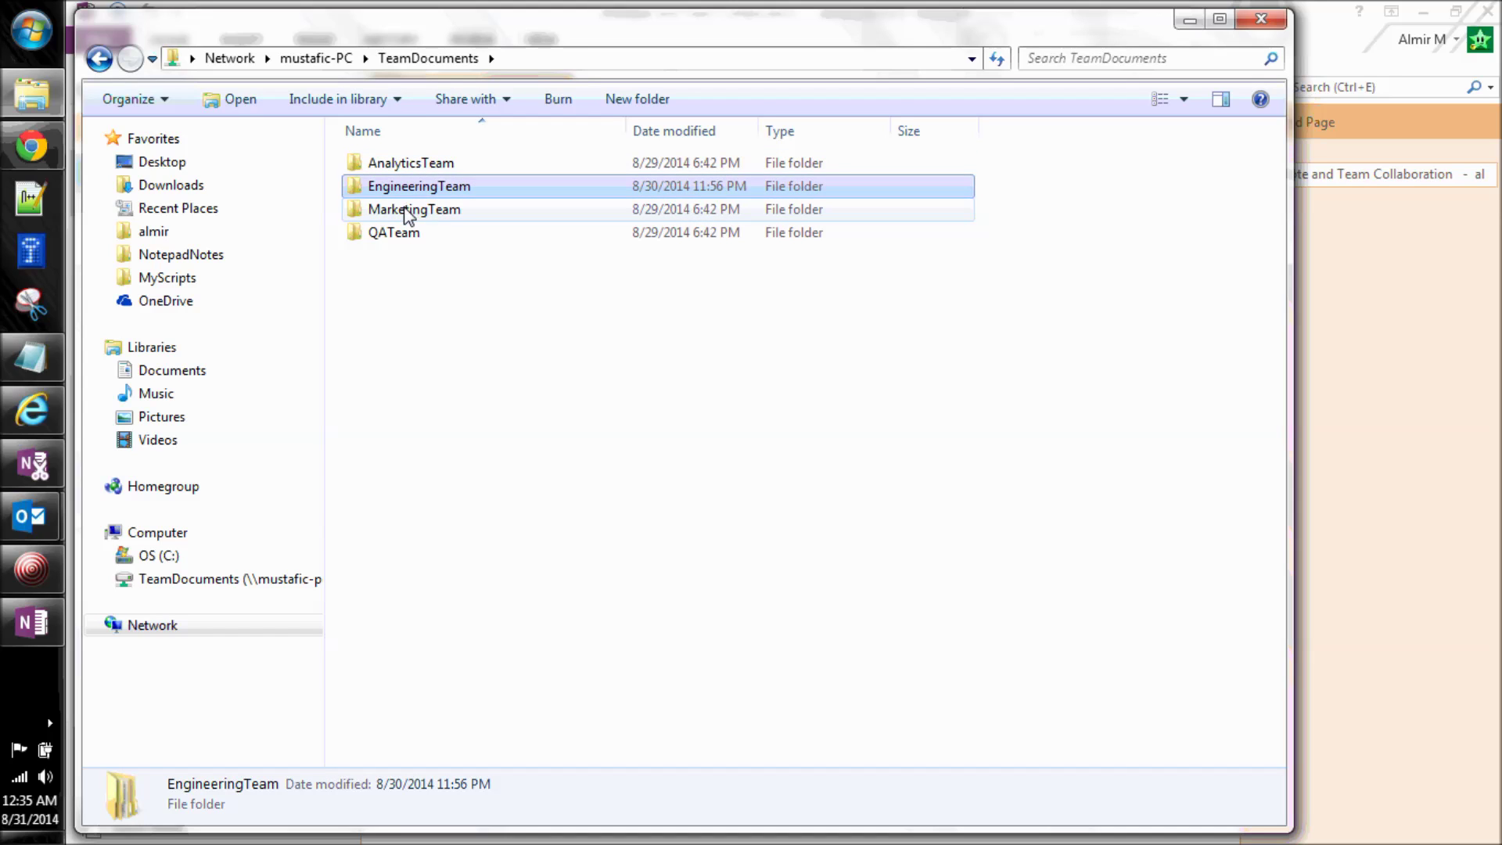
click(405, 209)
click(406, 163)
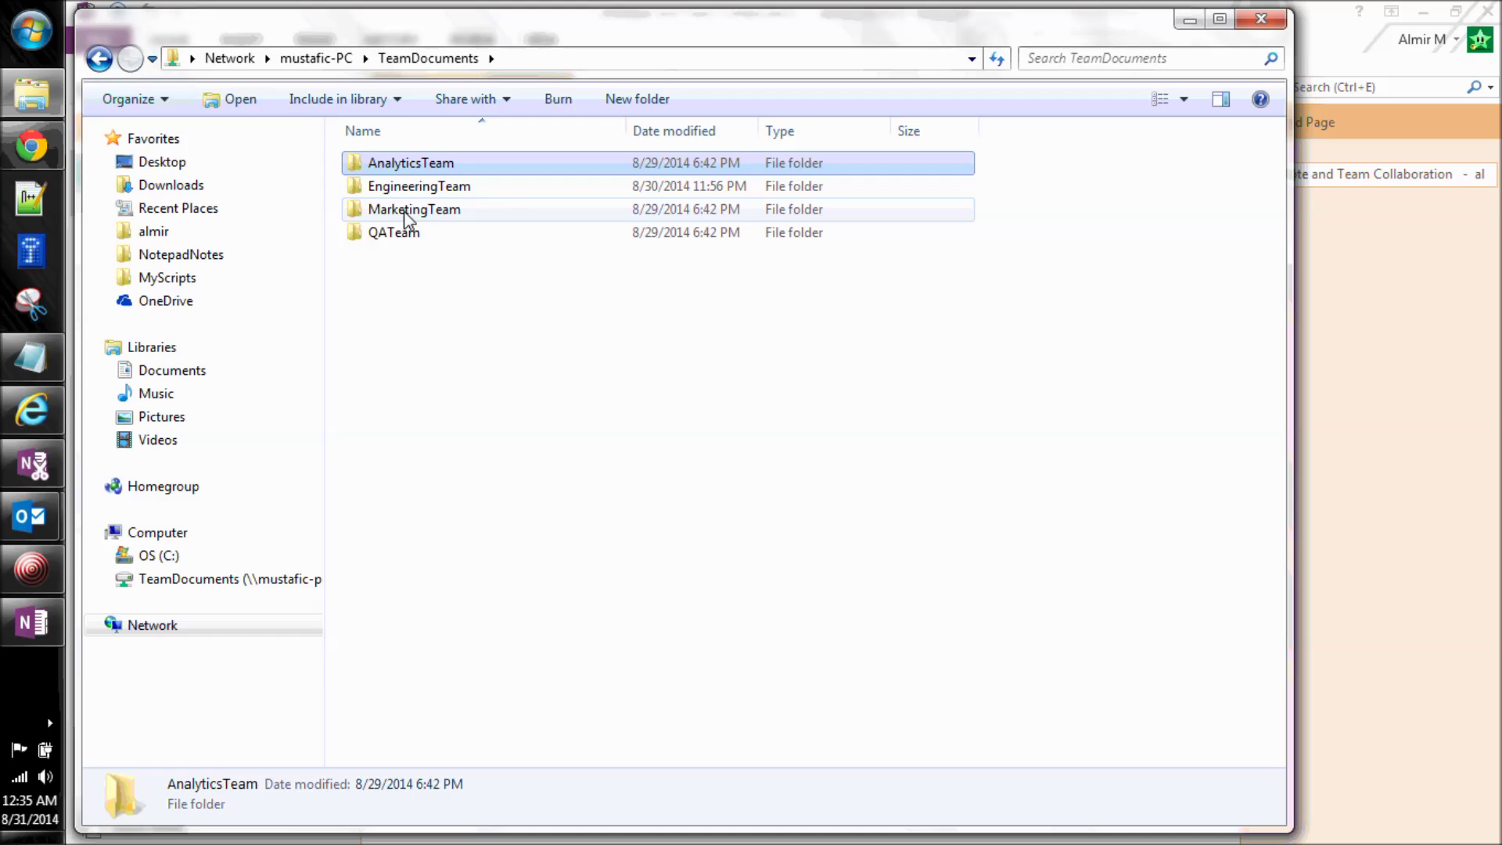
click(404, 188)
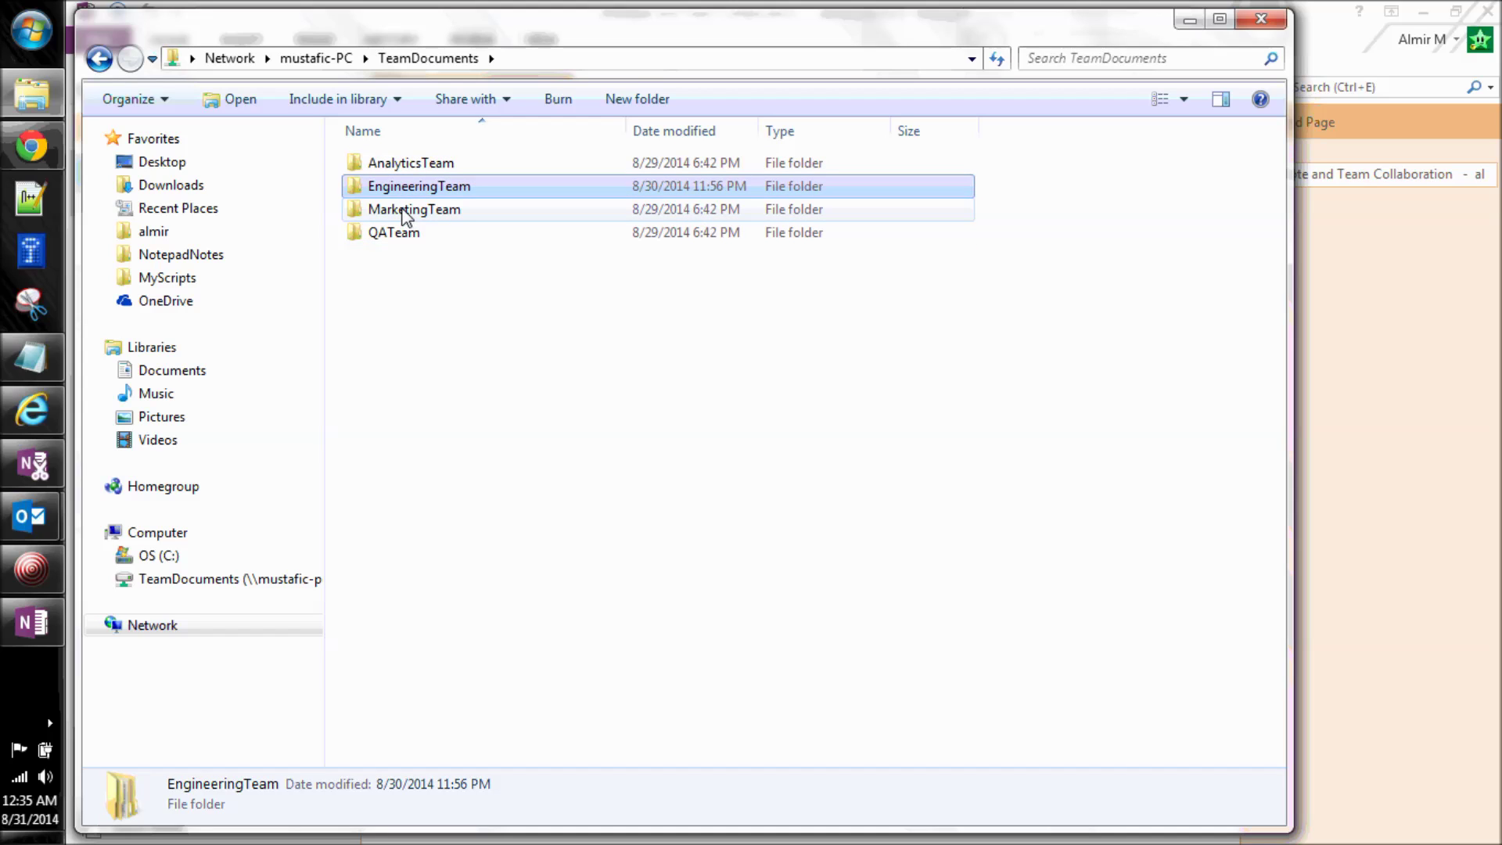
click(402, 209)
click(401, 235)
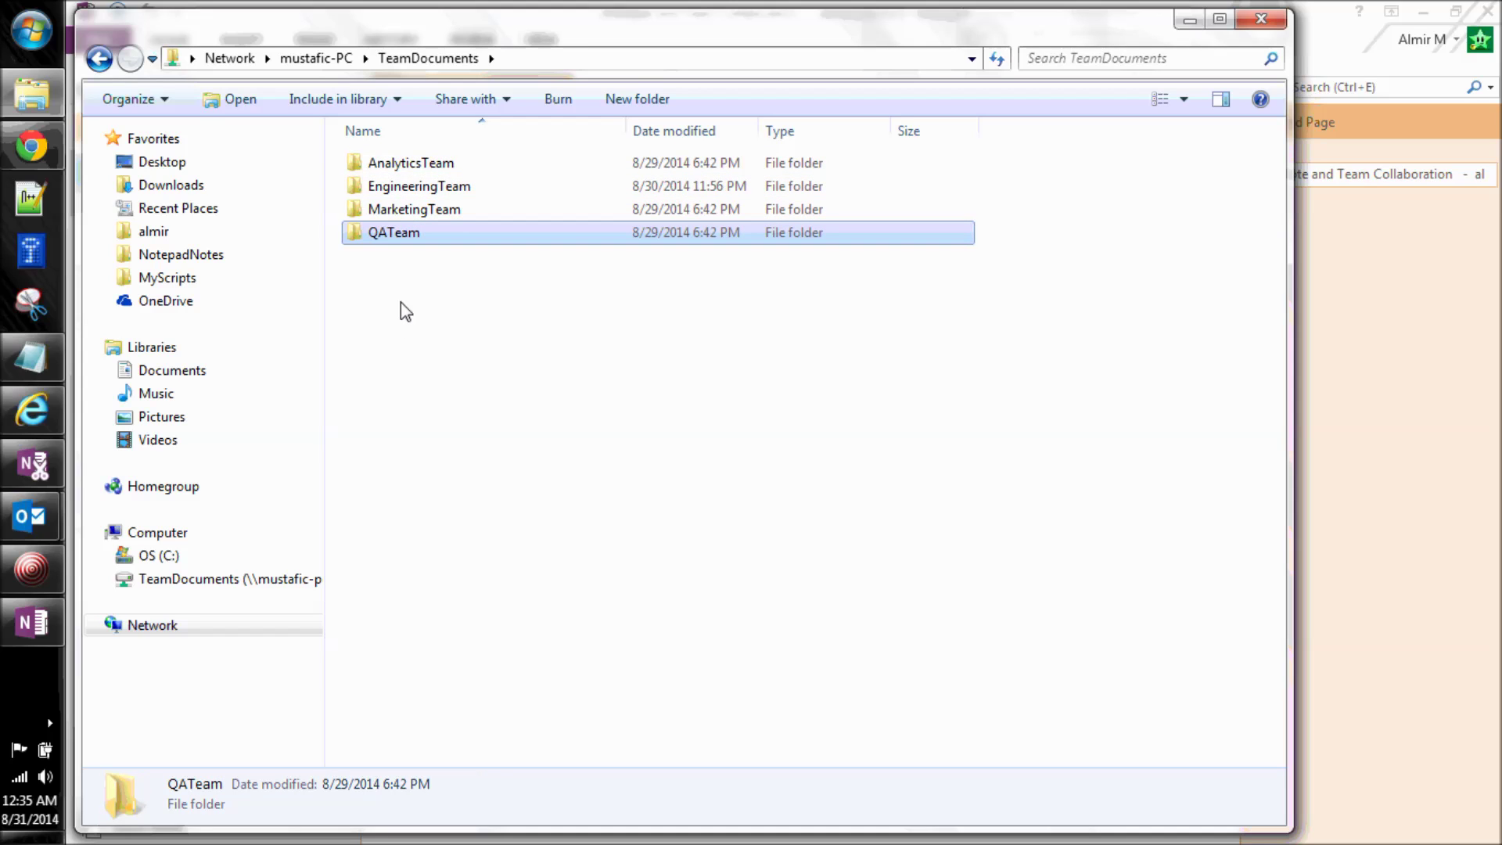
click(400, 305)
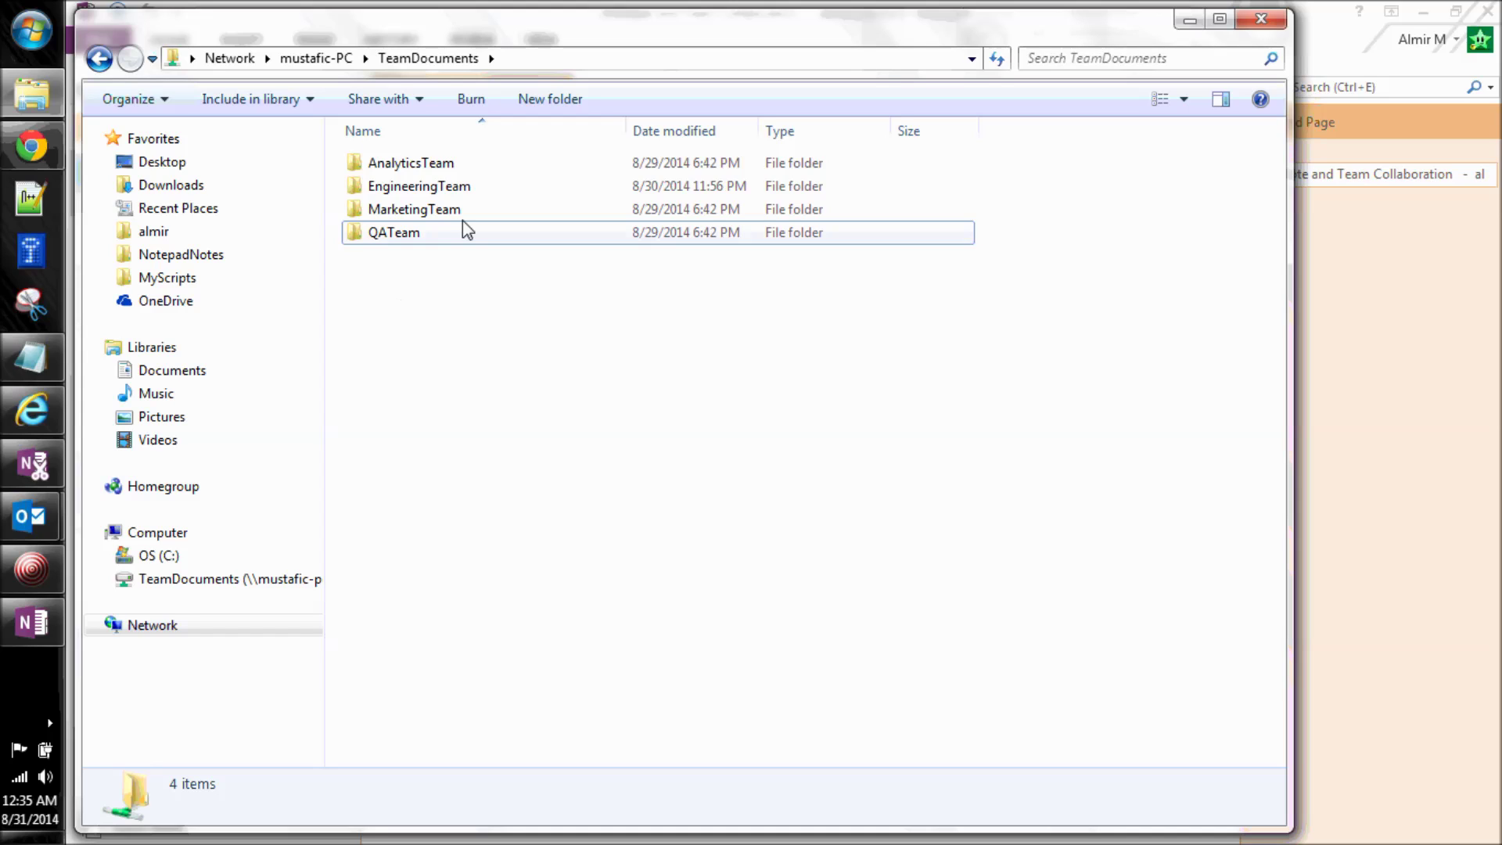
Create a folder named WordDocs inside the EngineeringTeam folder
double_click(437, 188)
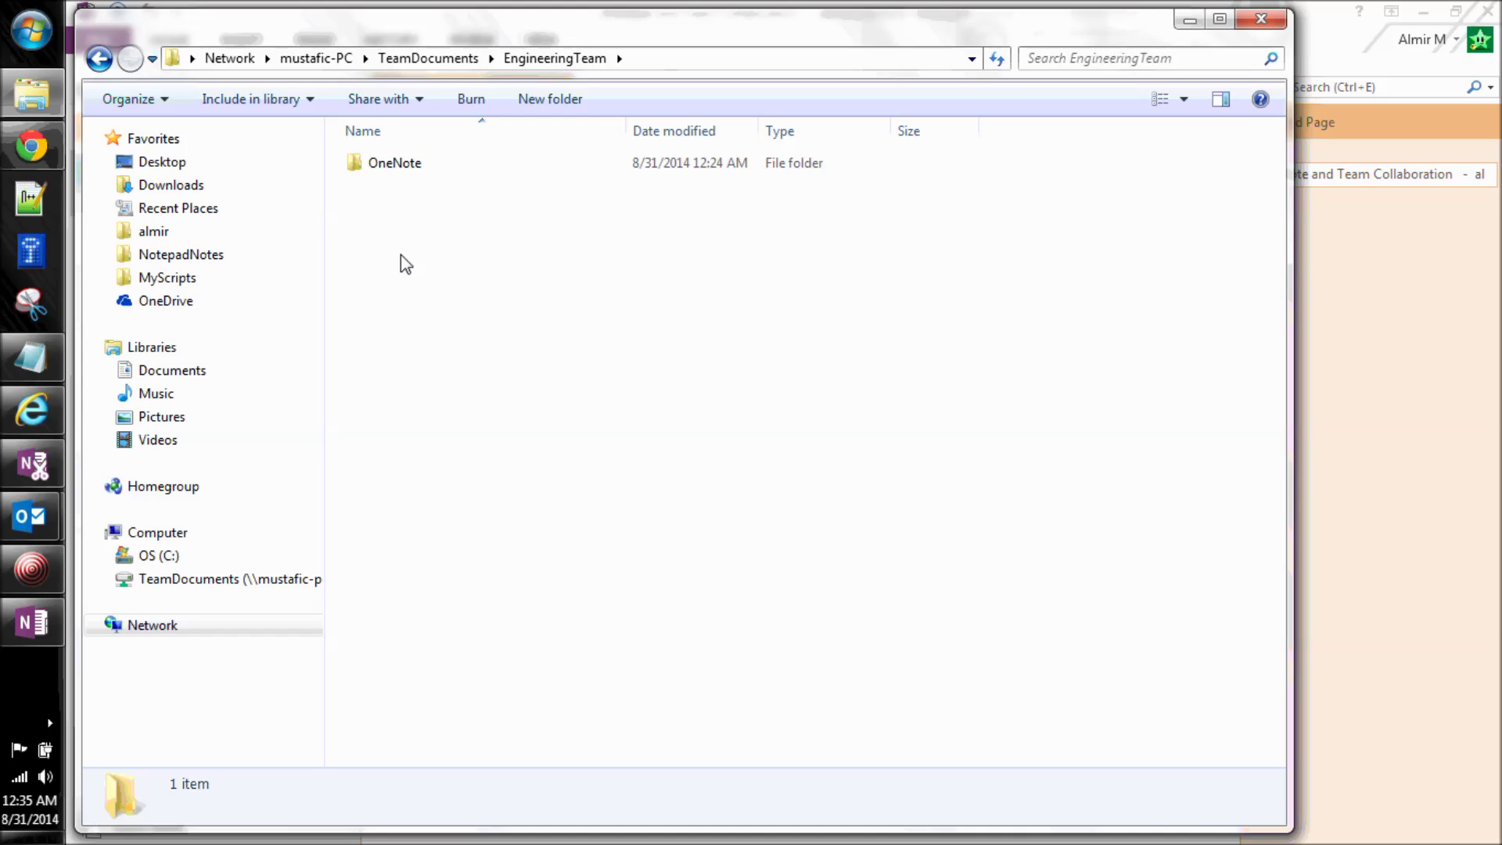
right_click(399, 223)
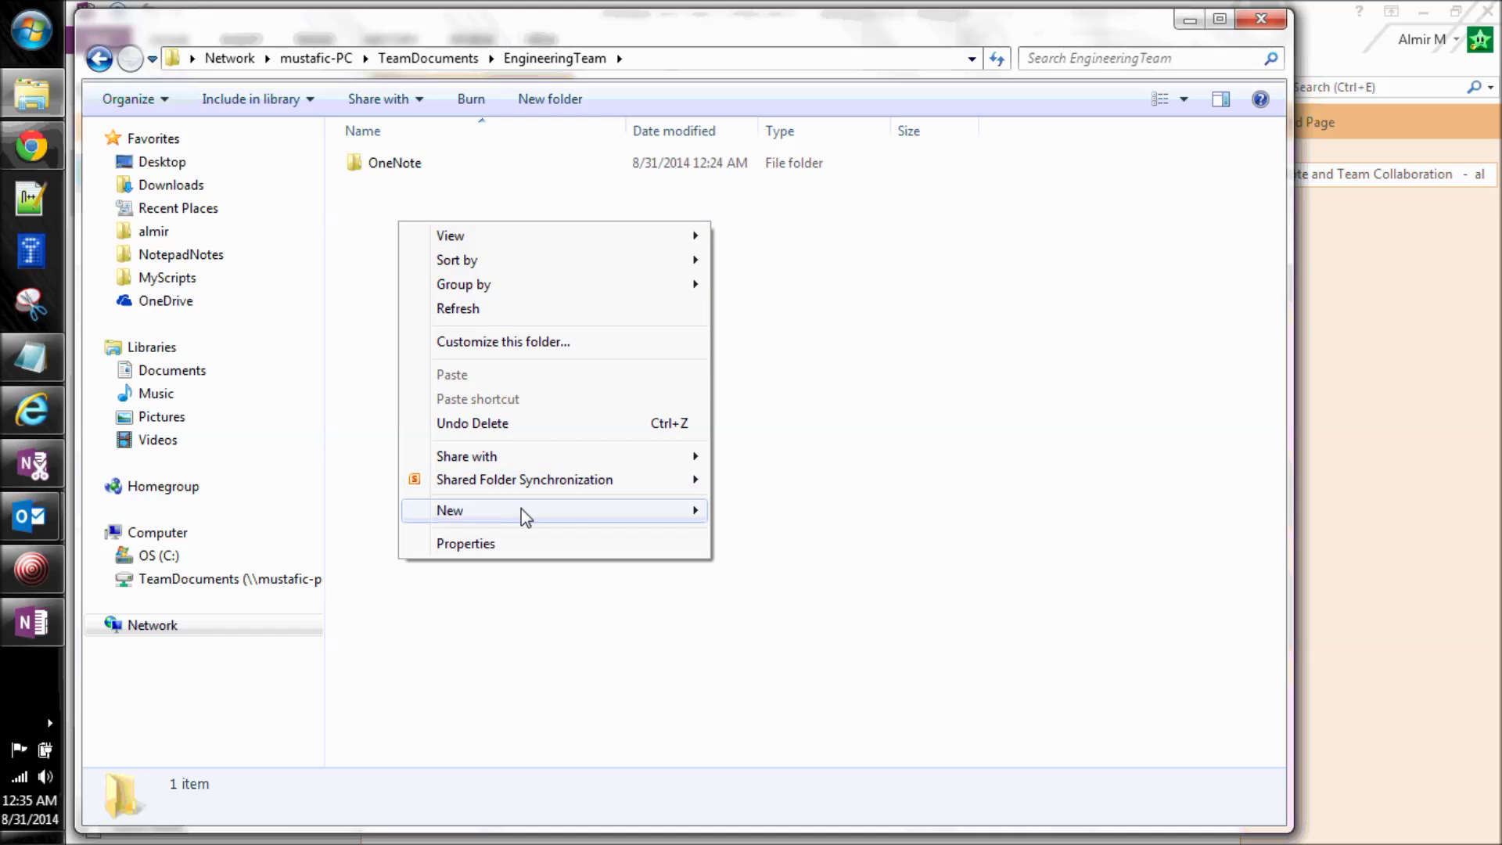
mouse_move(485, 507)
click(767, 169)
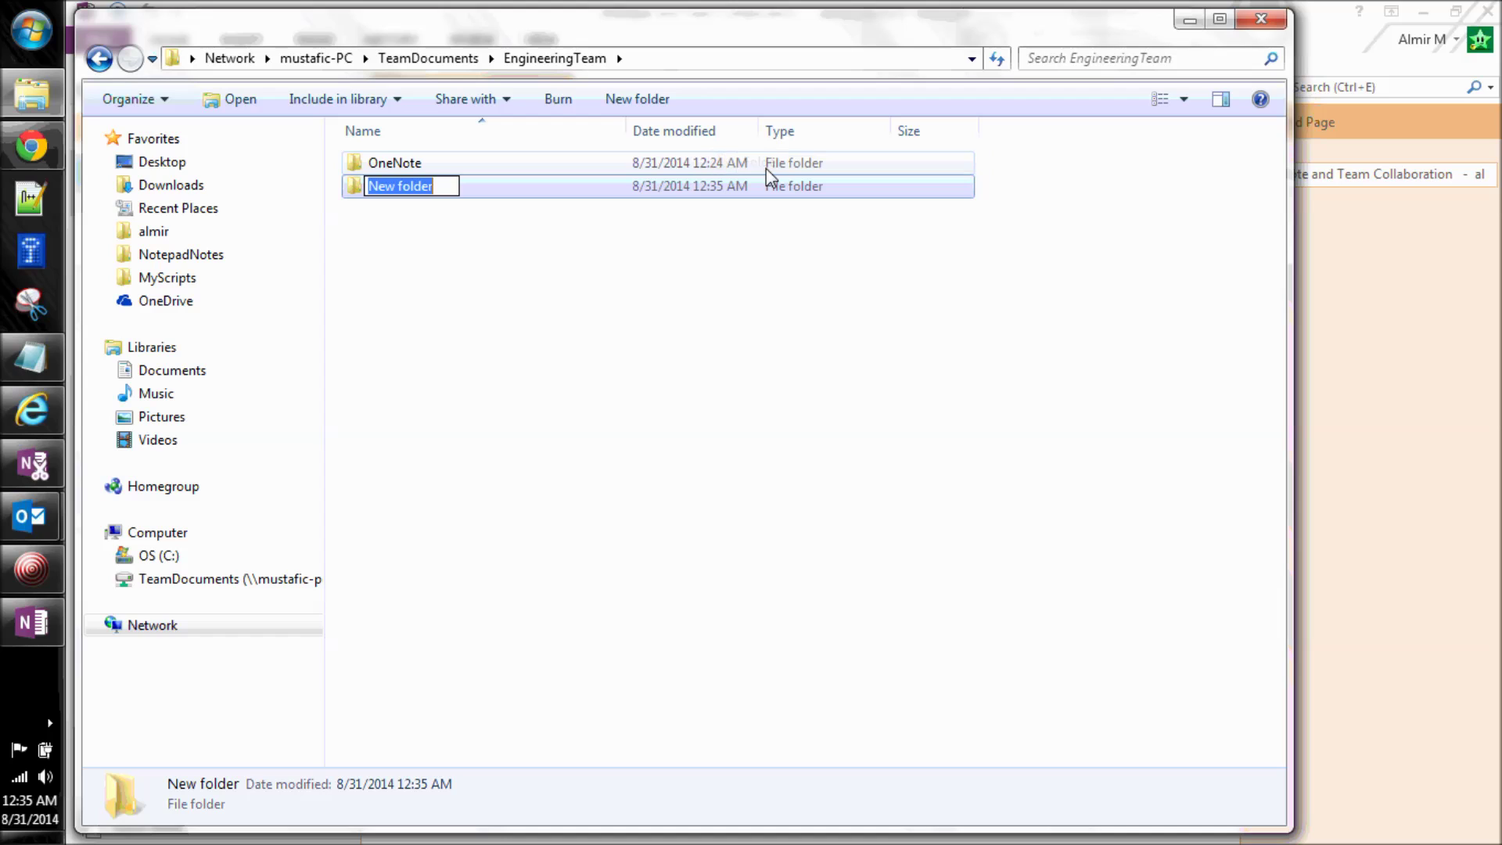
text(WordDocs)
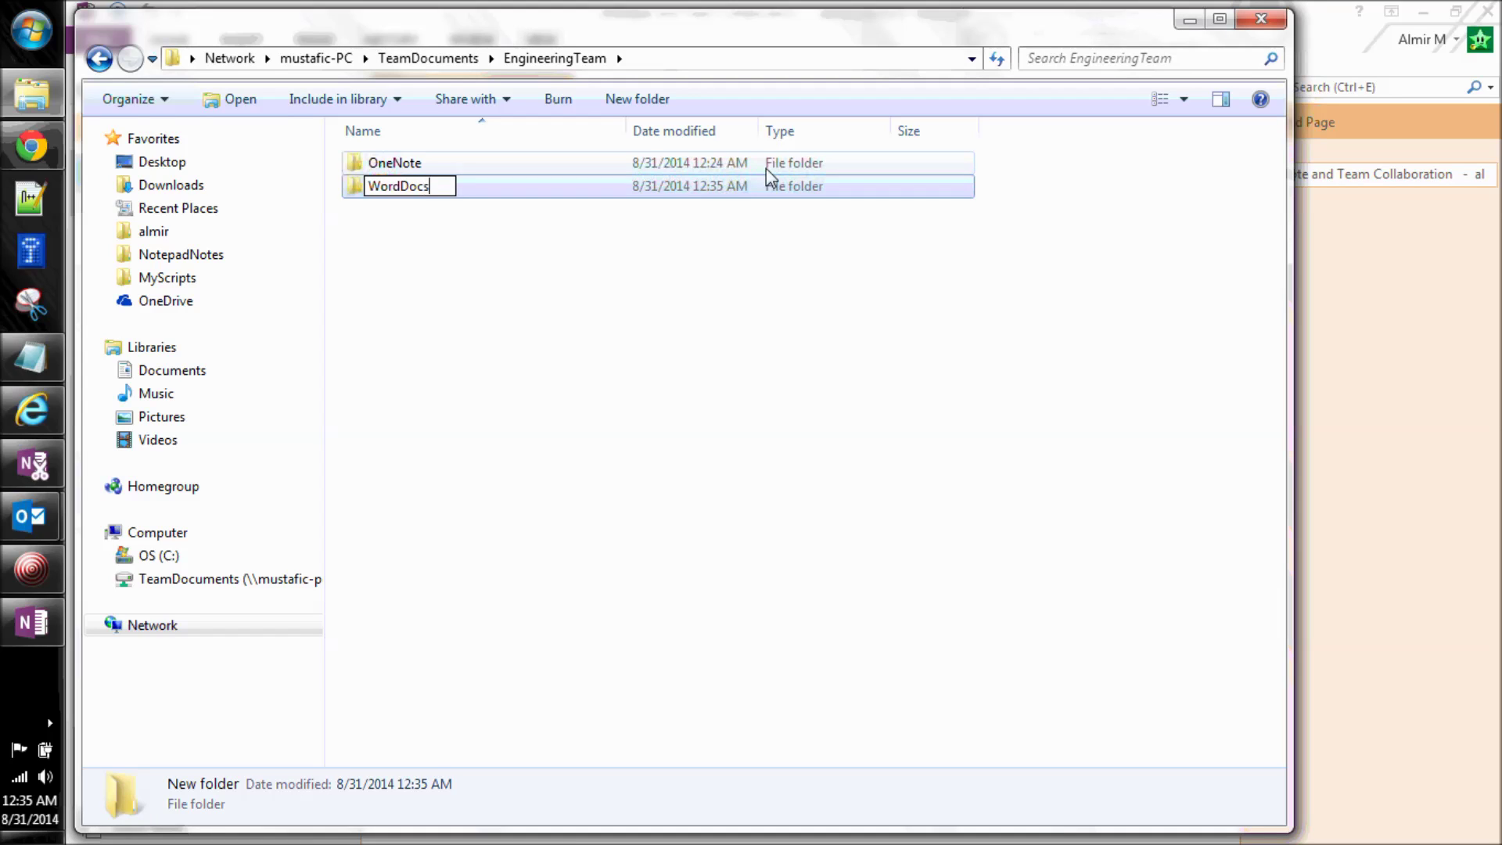
key(Return)
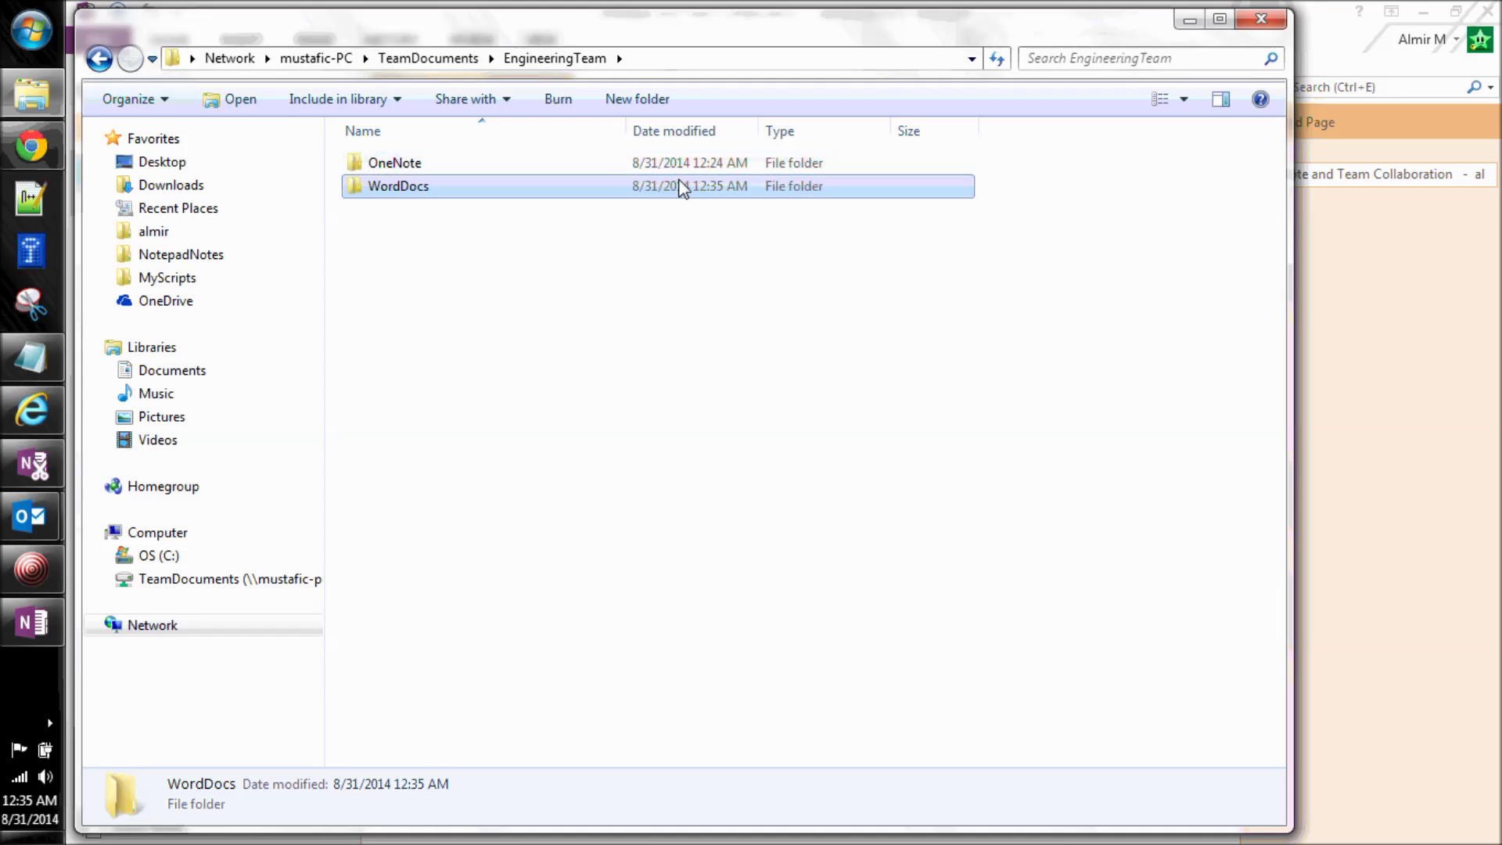
Create another folder named Spreadsheets inside the EngineeringTeam folder
right_click(468, 232)
mouse_move(730, 525)
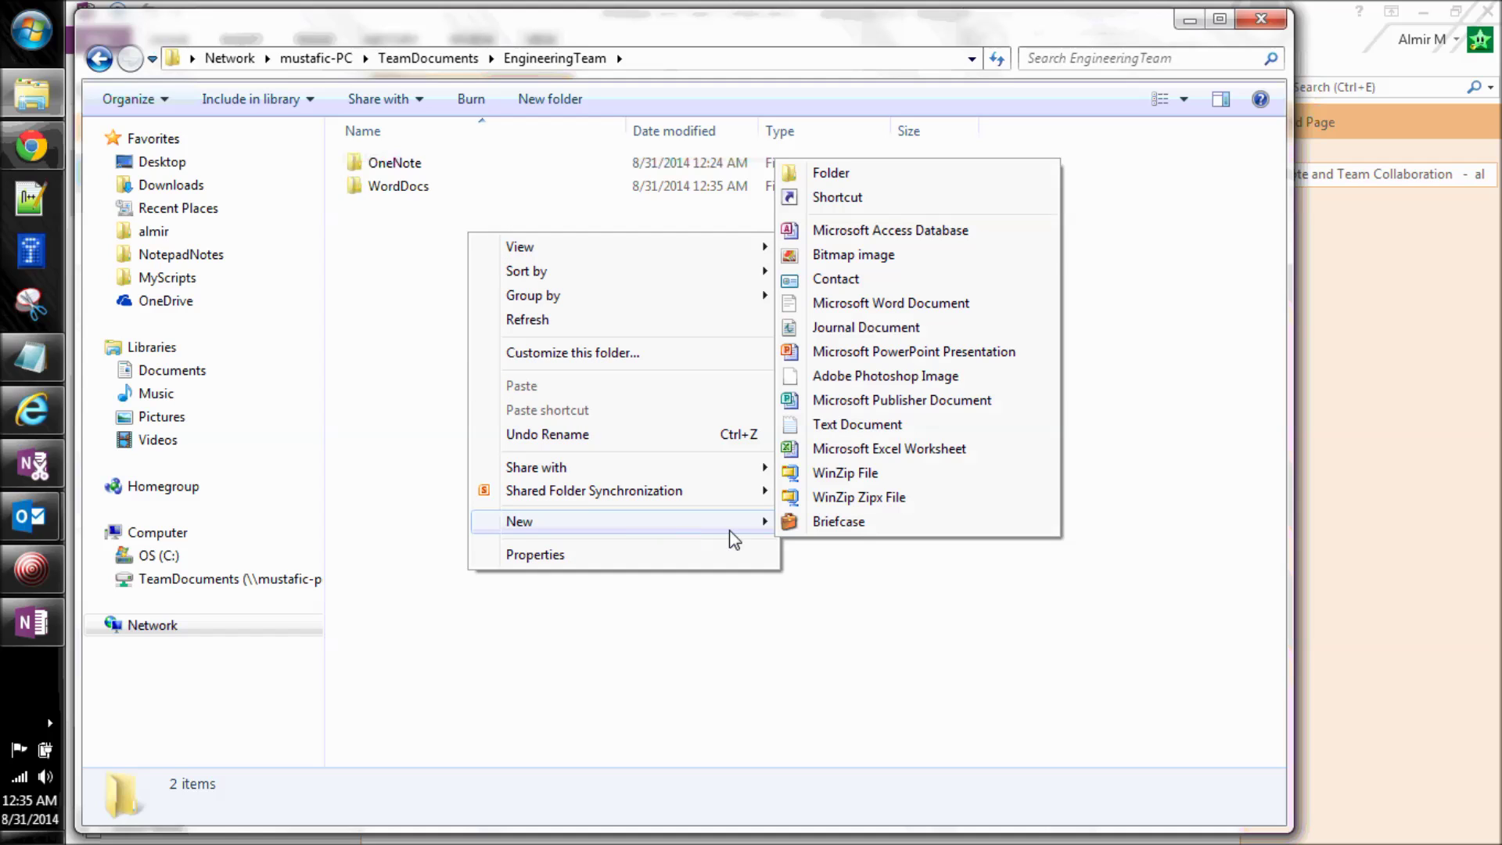
click(856, 175)
text(S)
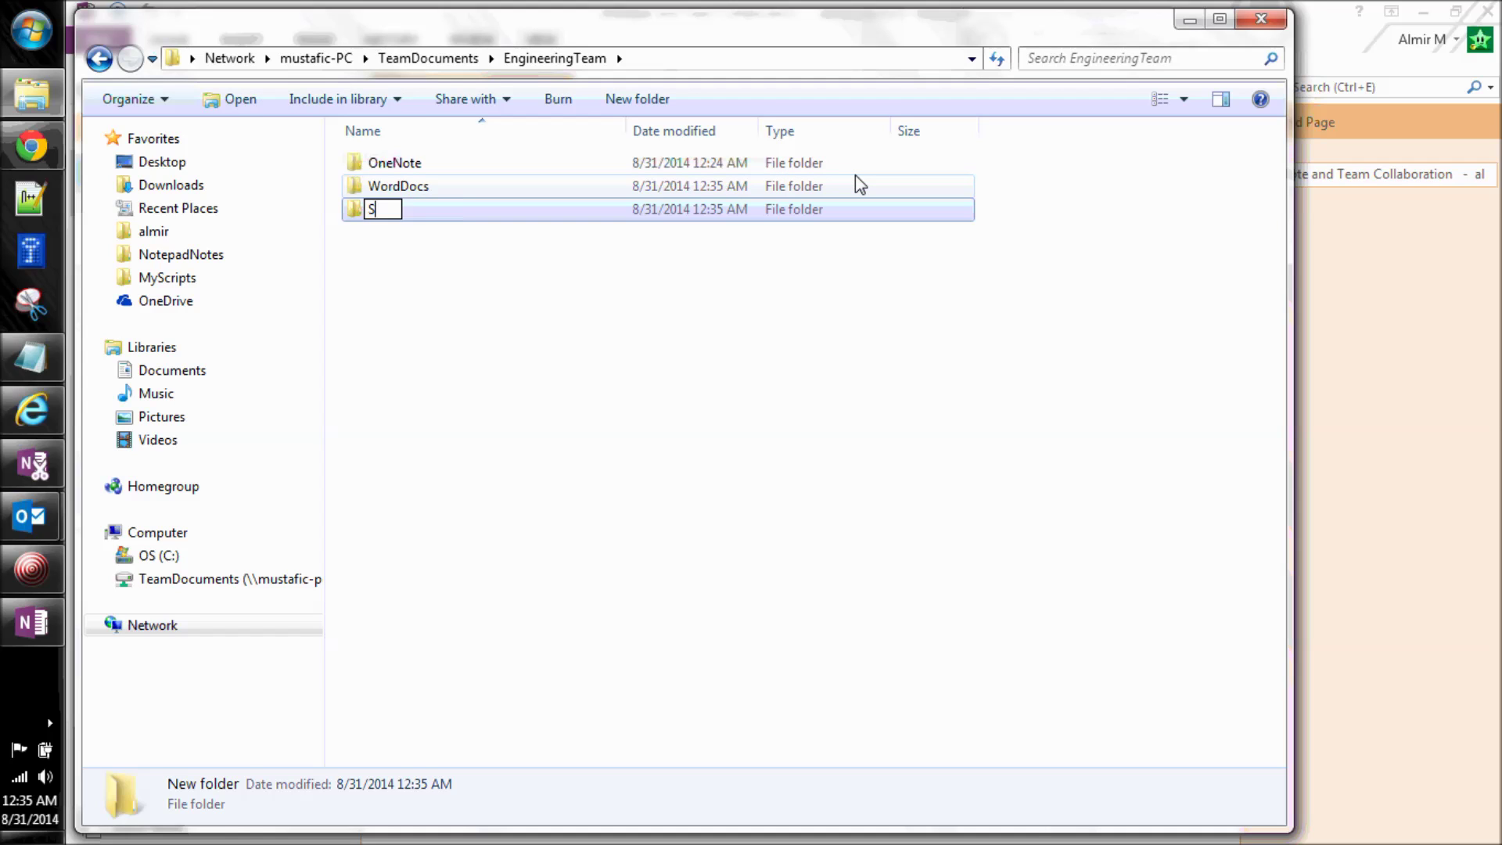
text(preadsheets)
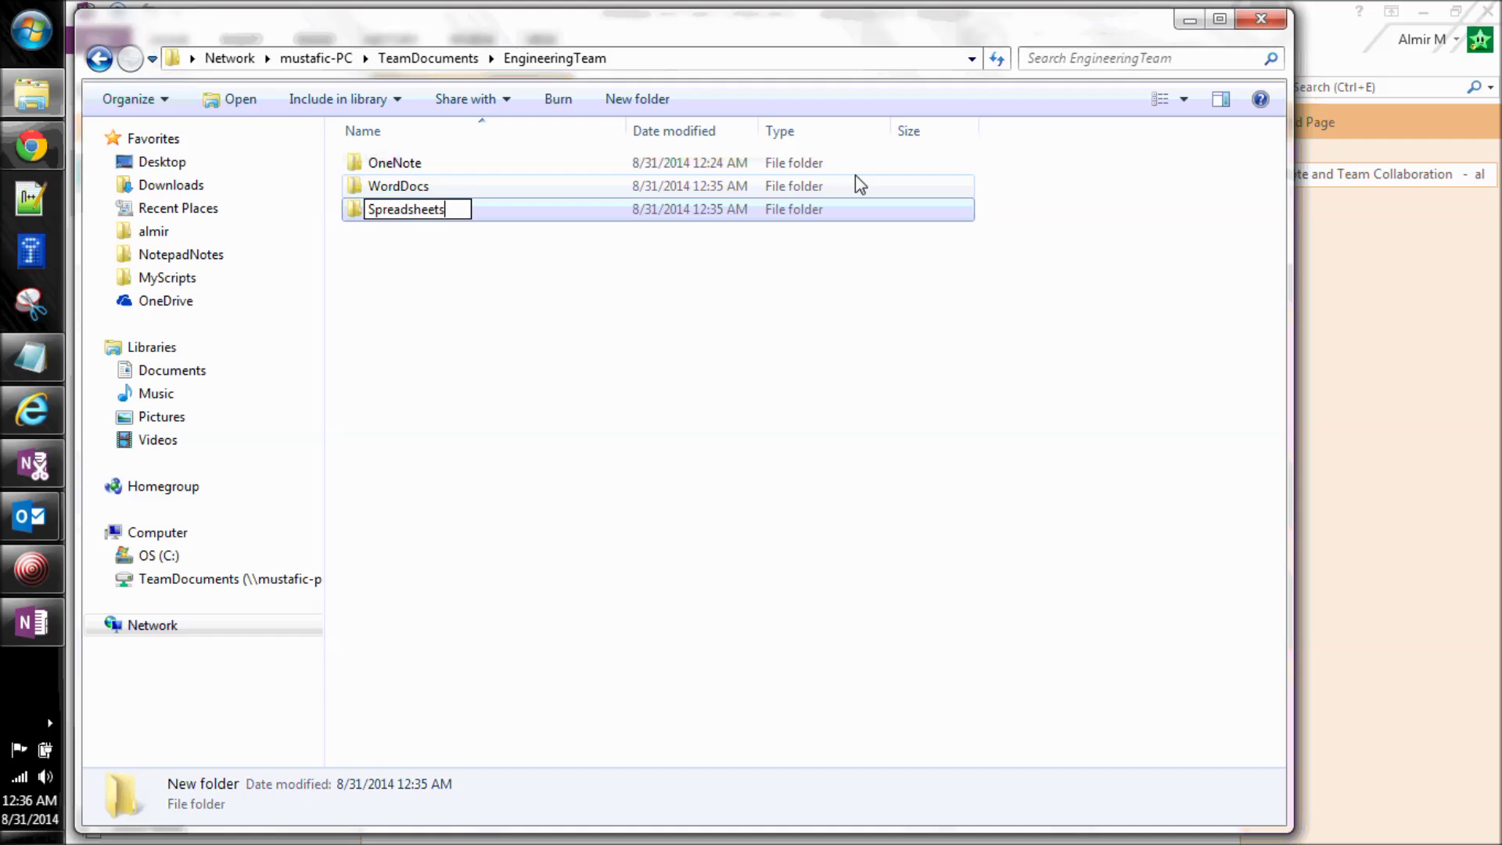
key(Return)
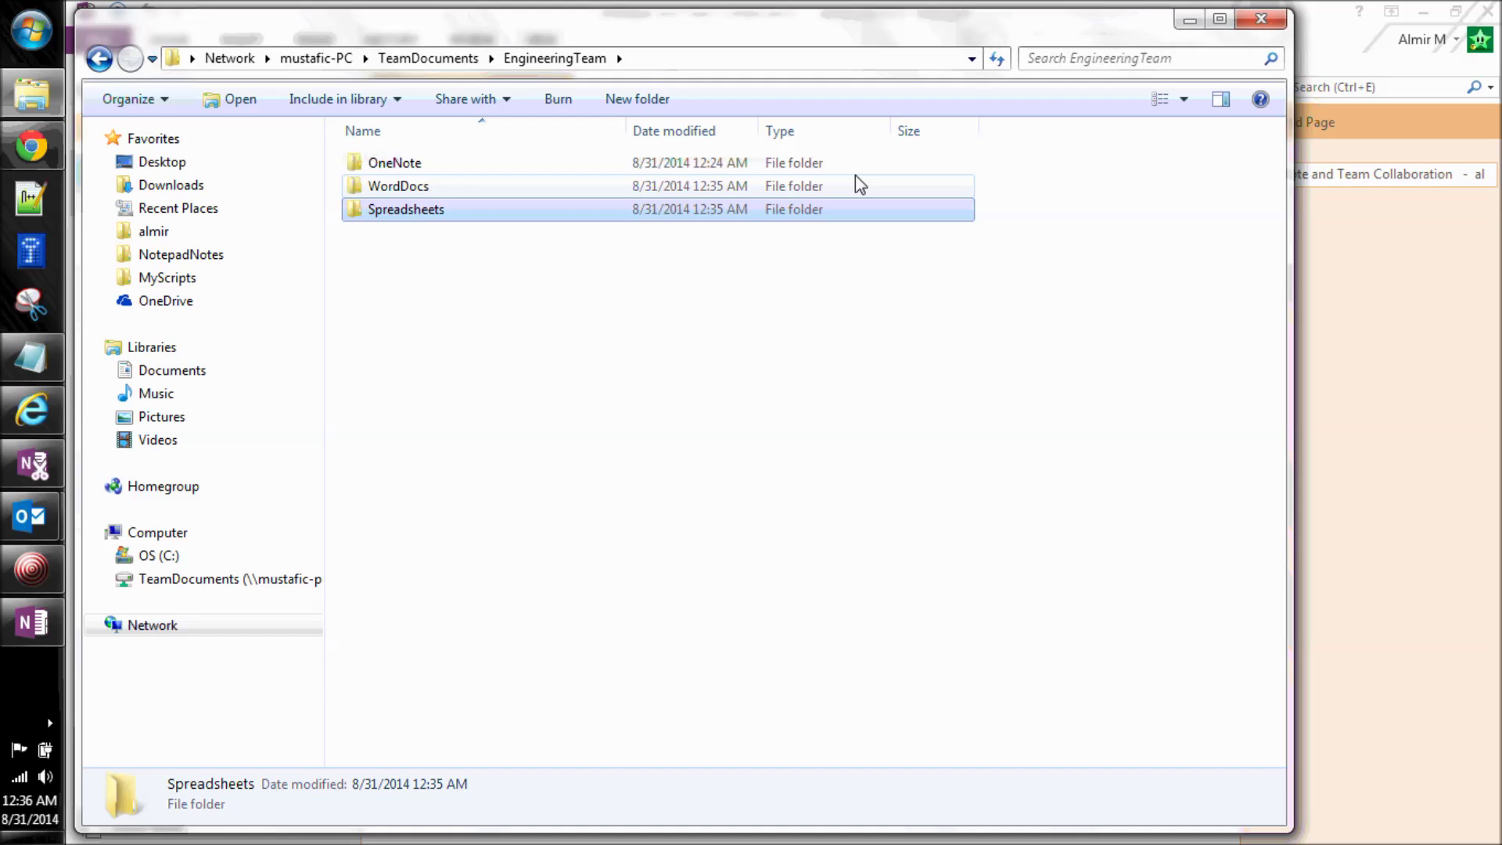
Open the OneNote folder in EngineeringTeam, copy its full network path and return to OneNote
click(408, 166)
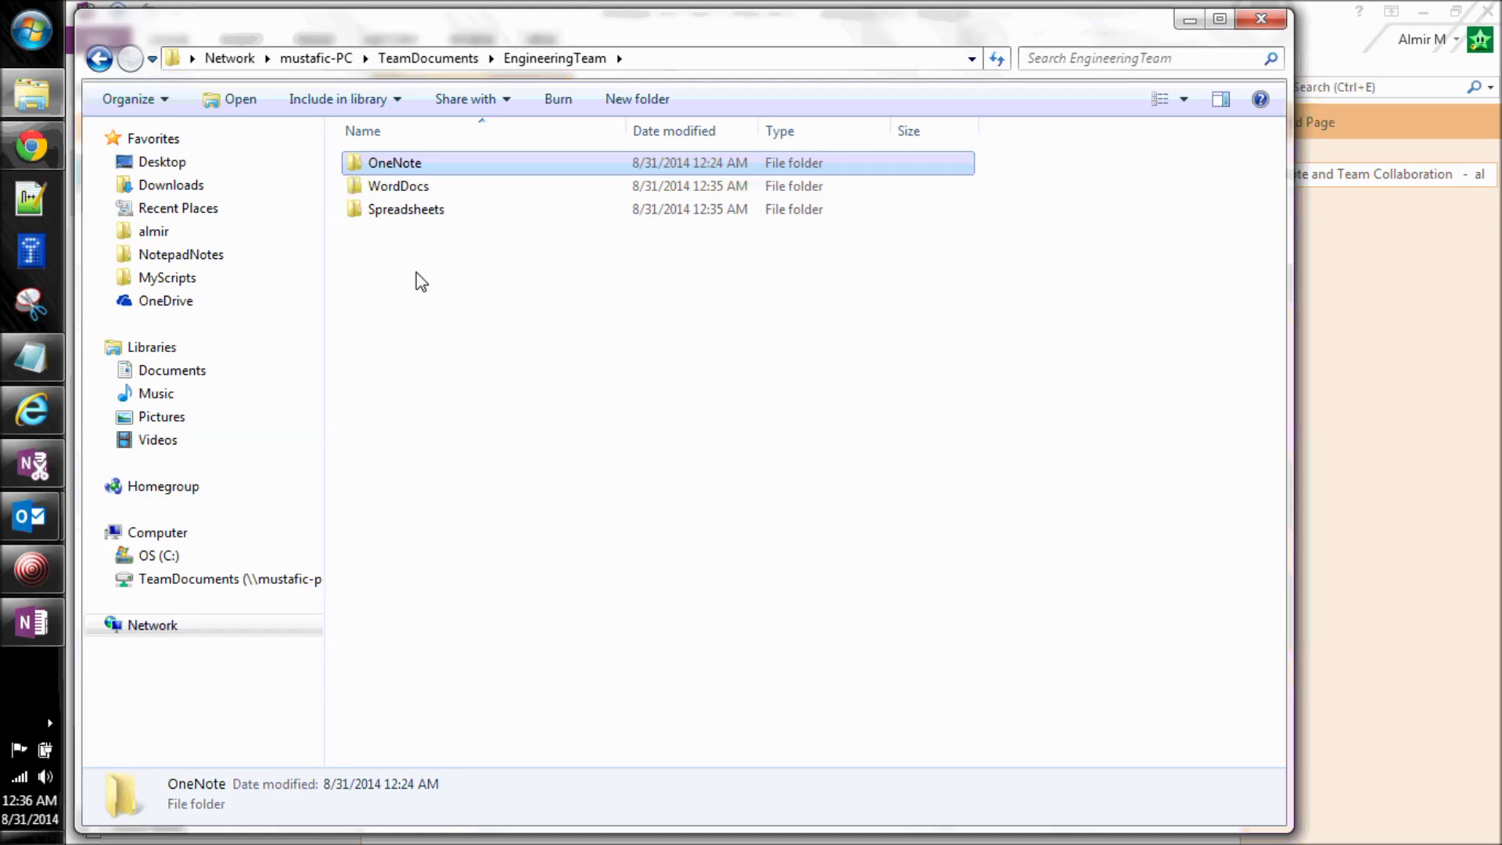
double_click(411, 165)
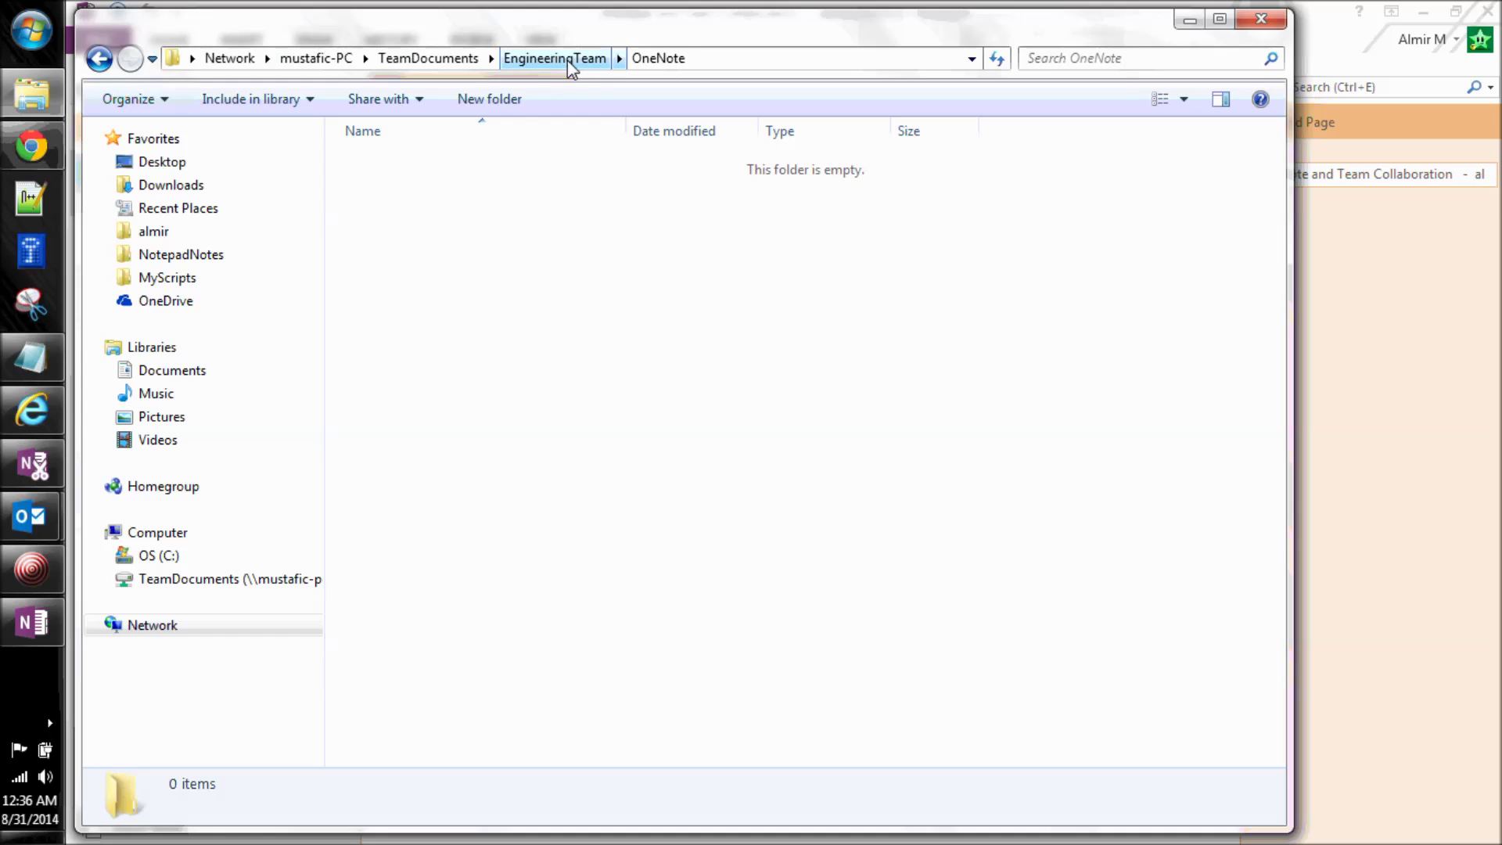
click(731, 62)
key(ctrl+c)
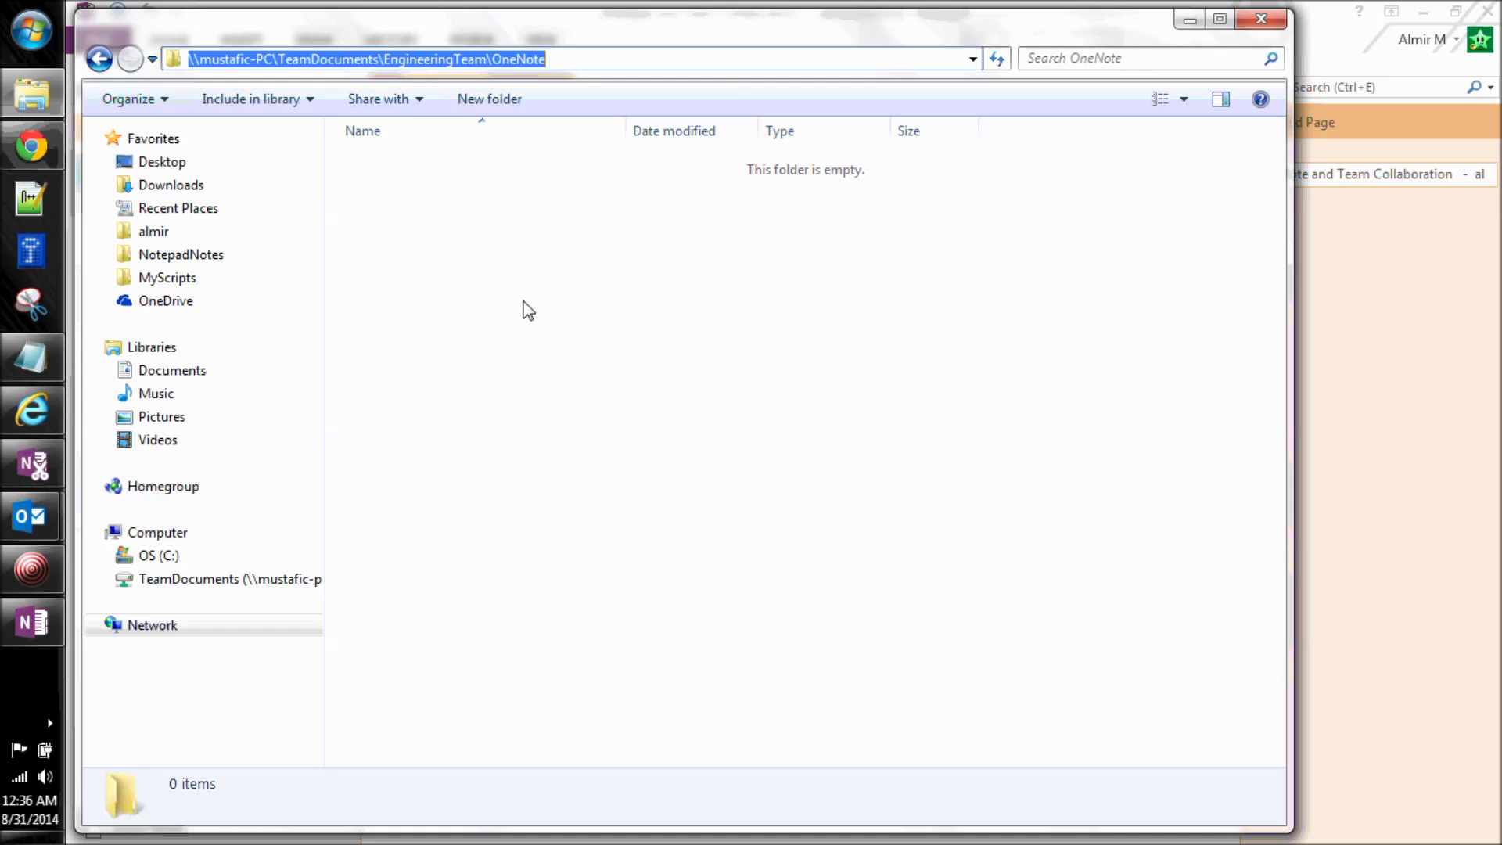
click(1187, 19)
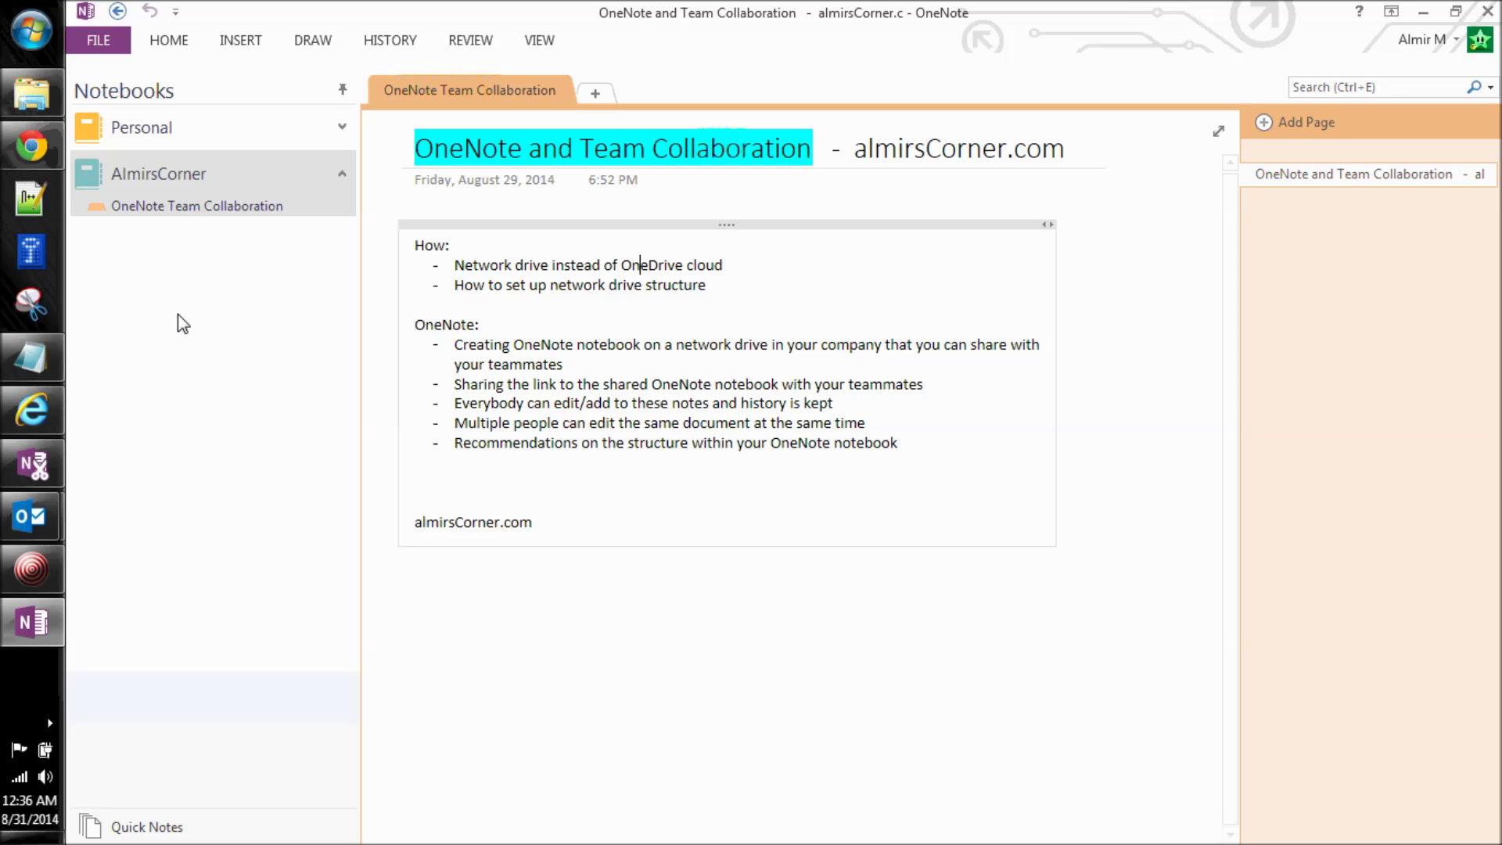
Set up a new notebook stored on Computer and name it EngineeringTeam
right_click(186, 258)
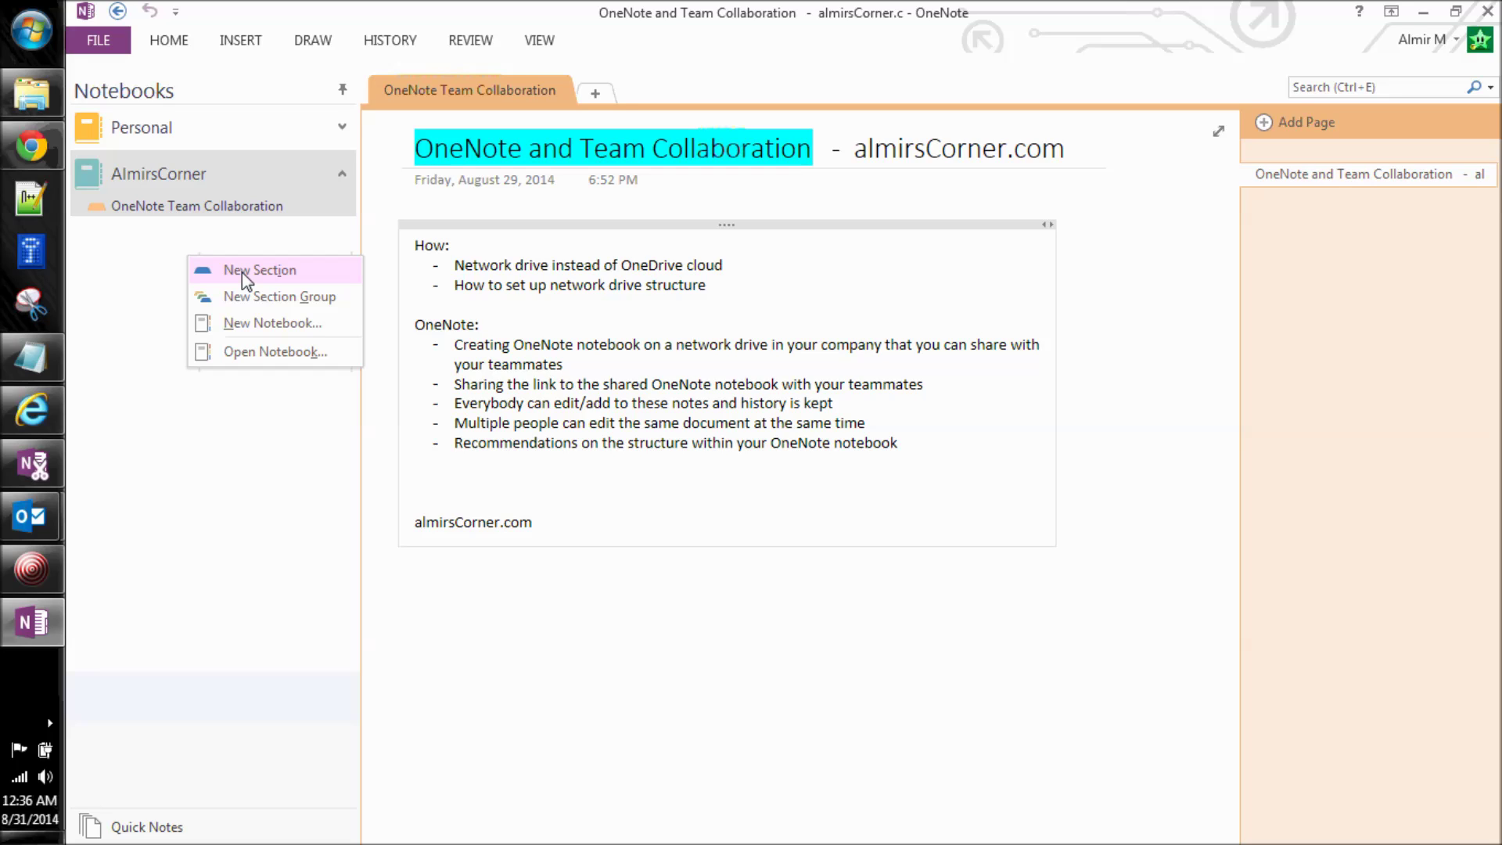
click(260, 323)
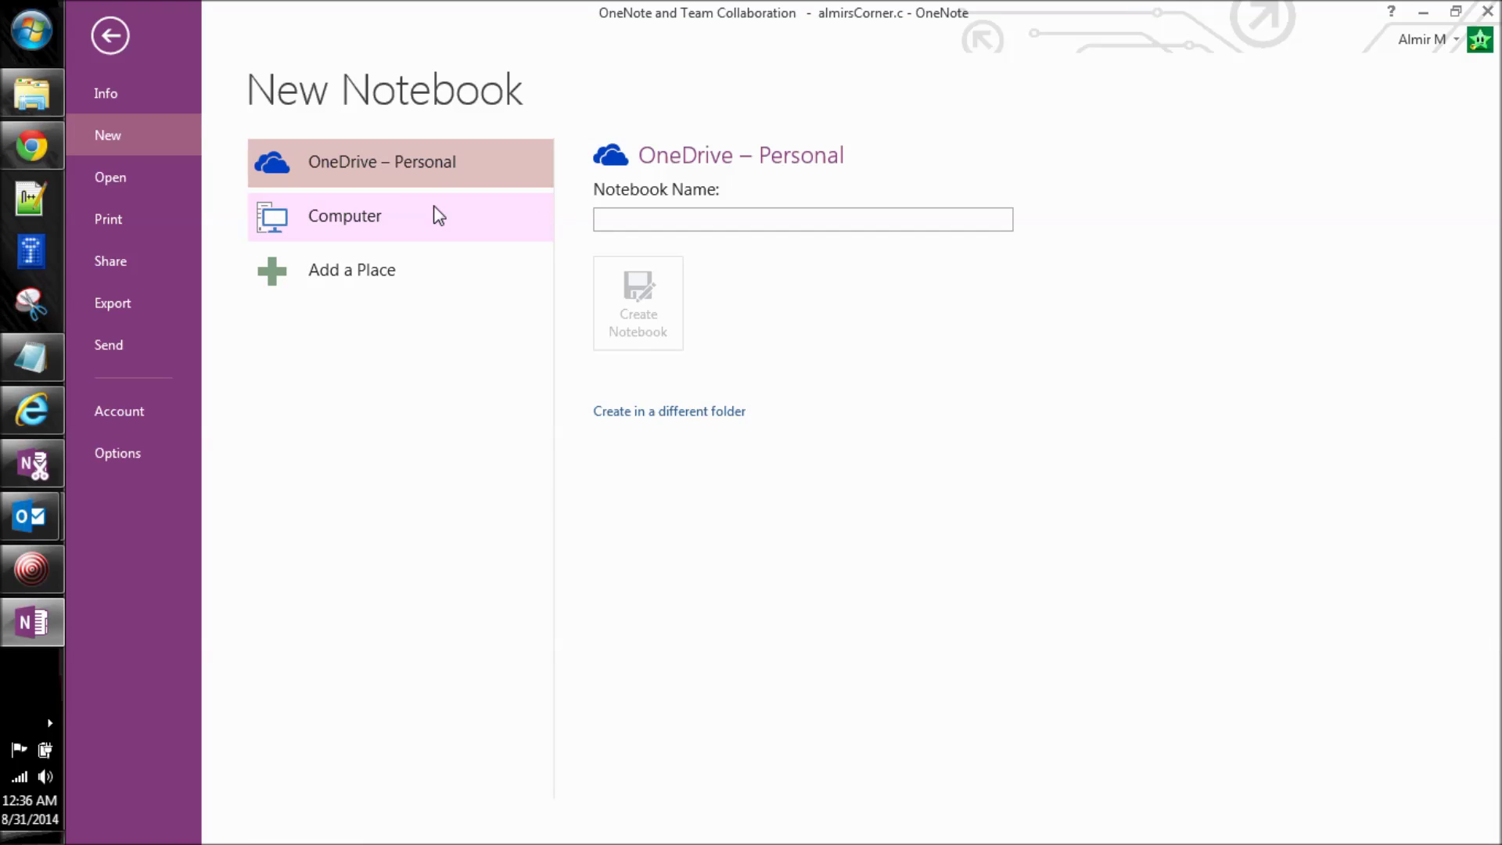
click(353, 217)
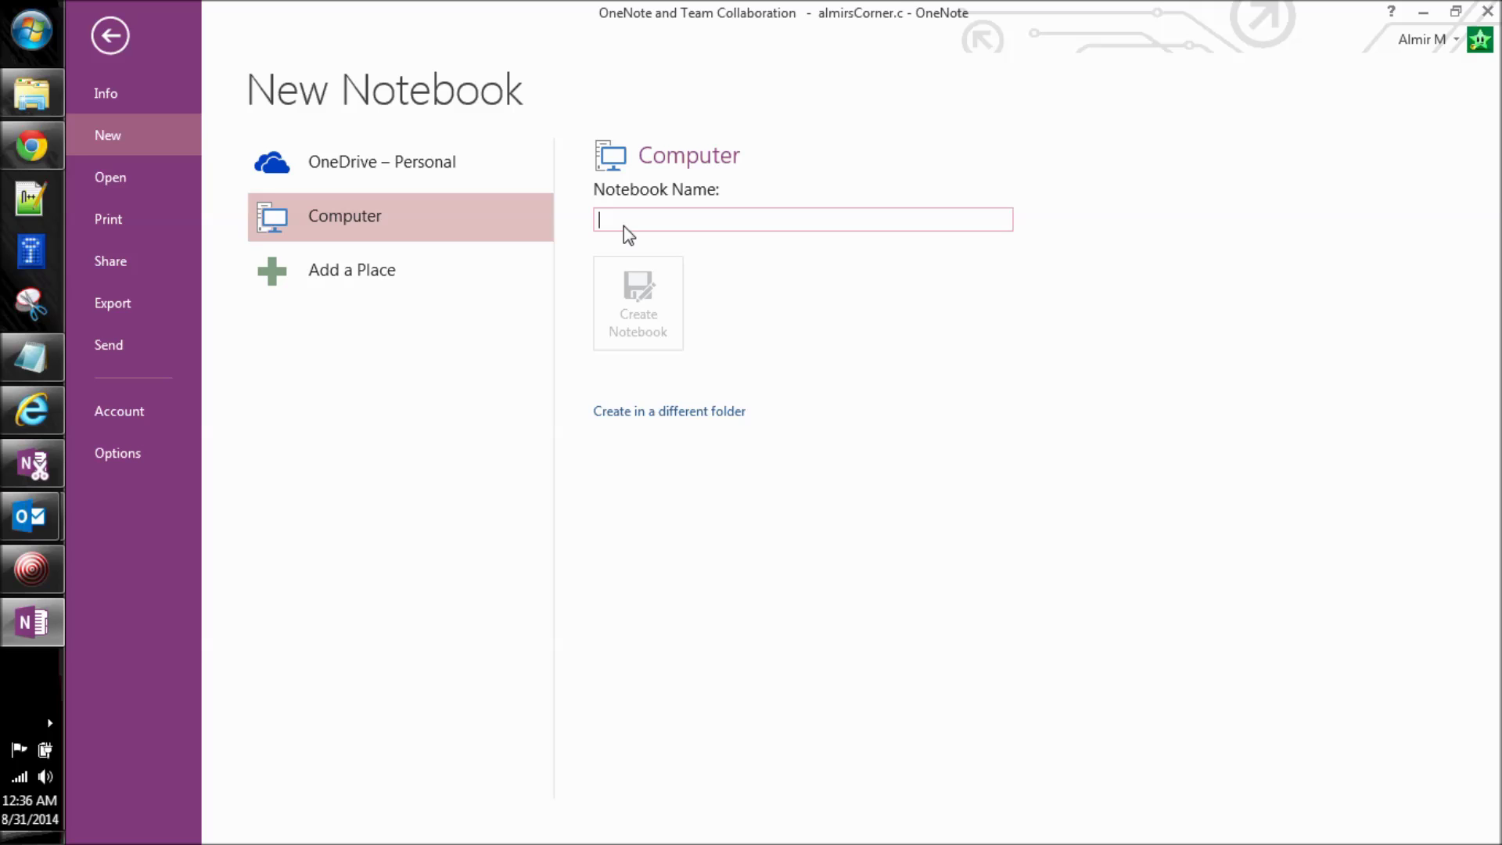
text(E)
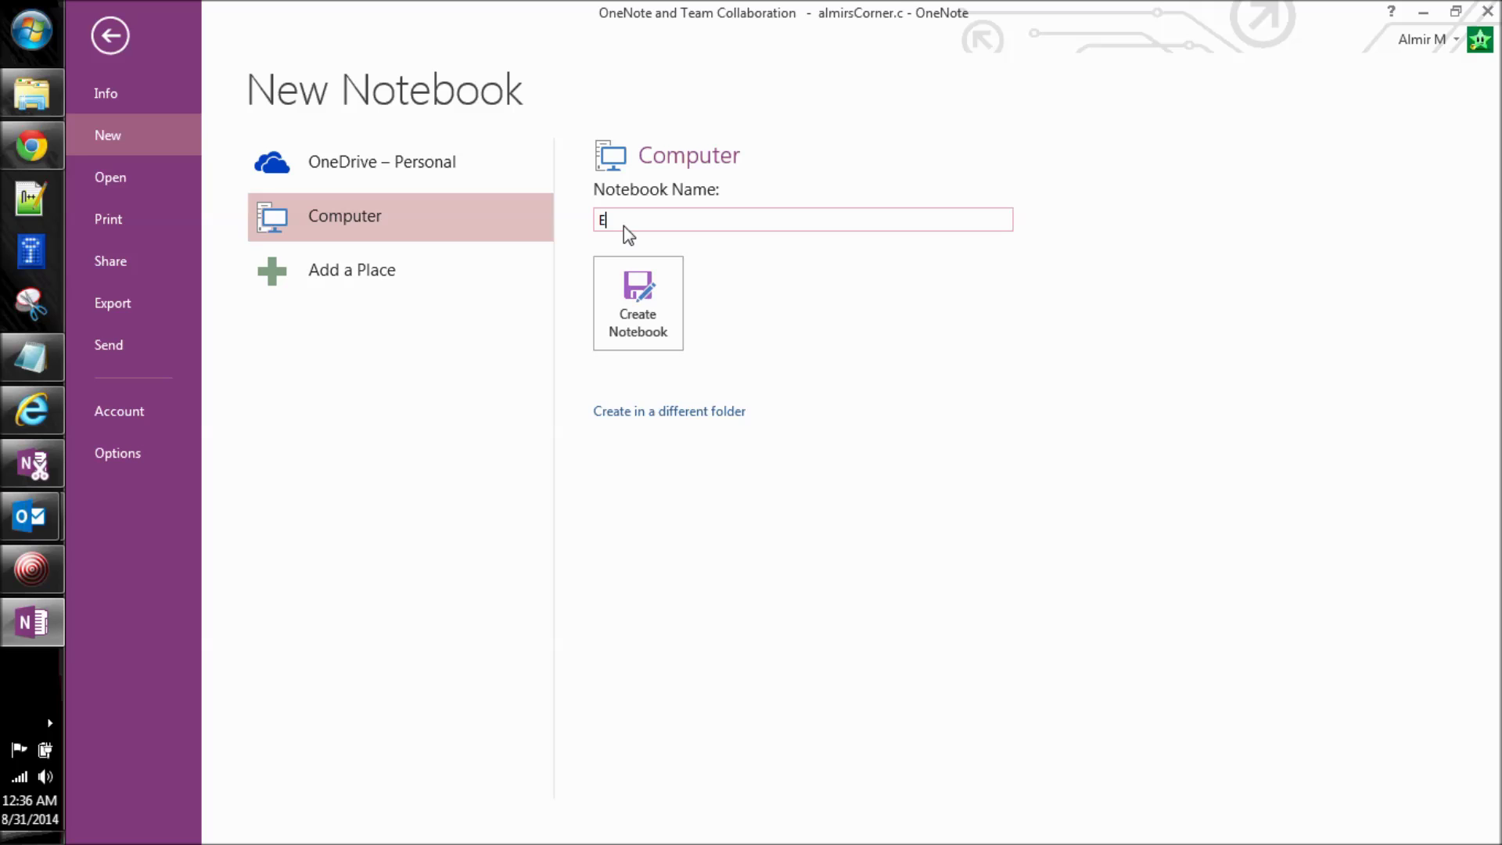
text(ngineeringTeam)
Create the notebook in a different folder, using the copied network path that ends in TeamDocuments\EngineeringTeam\OneNote
click(654, 411)
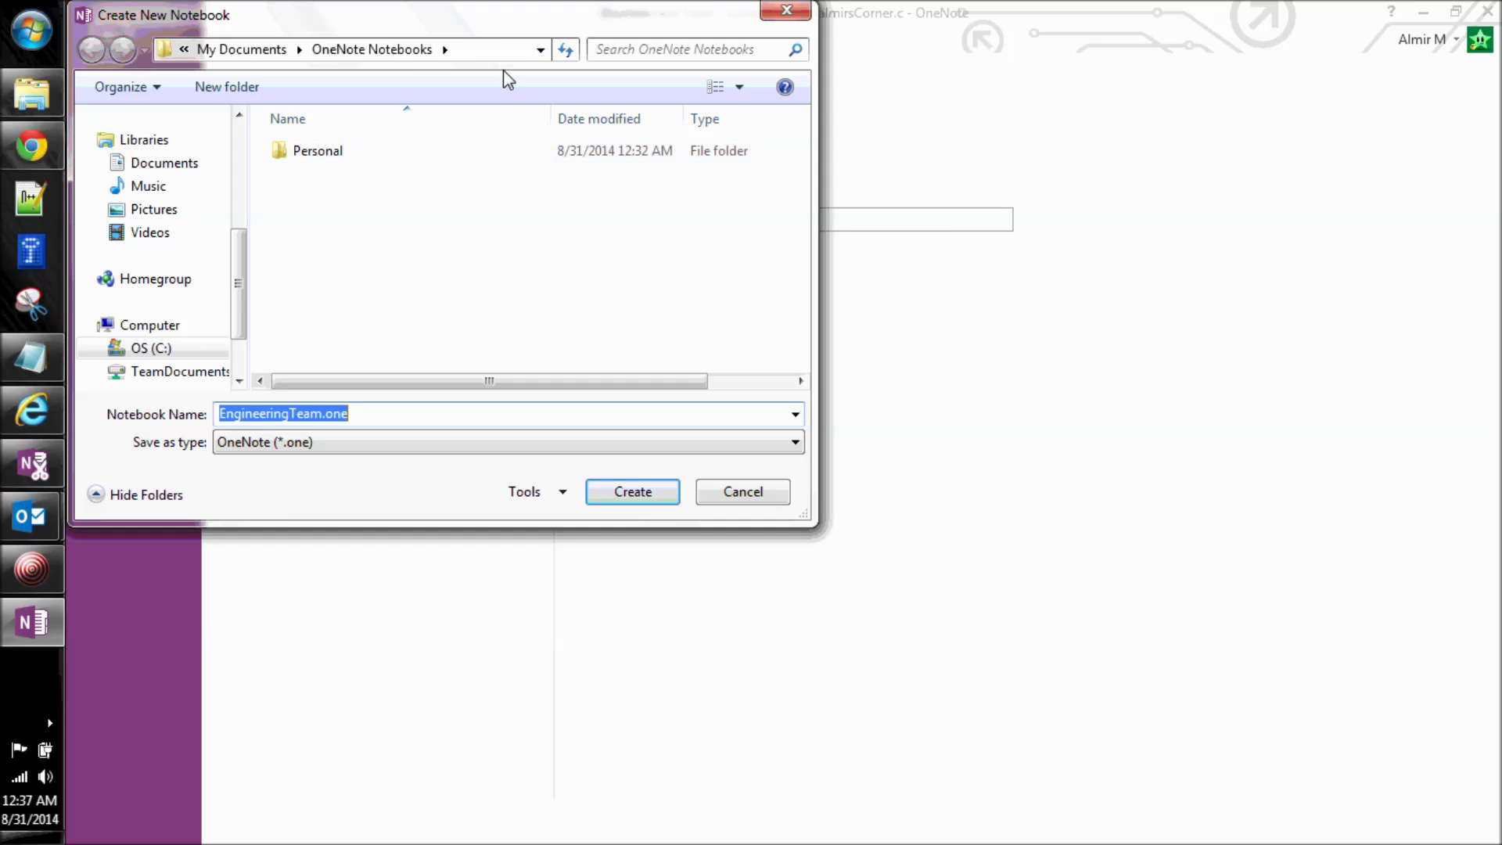
click(489, 54)
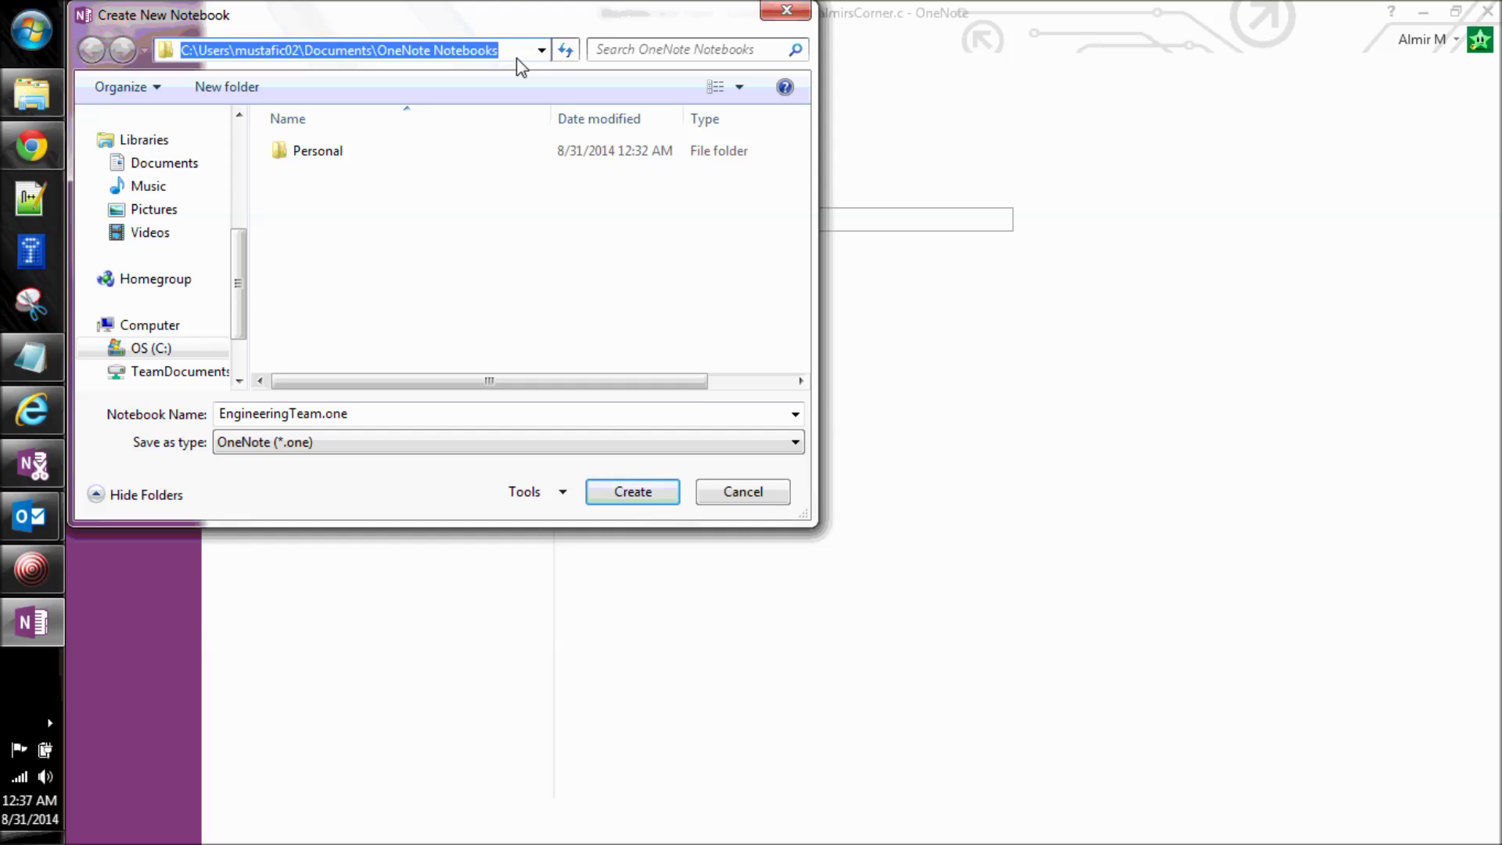
key(ctrl+v)
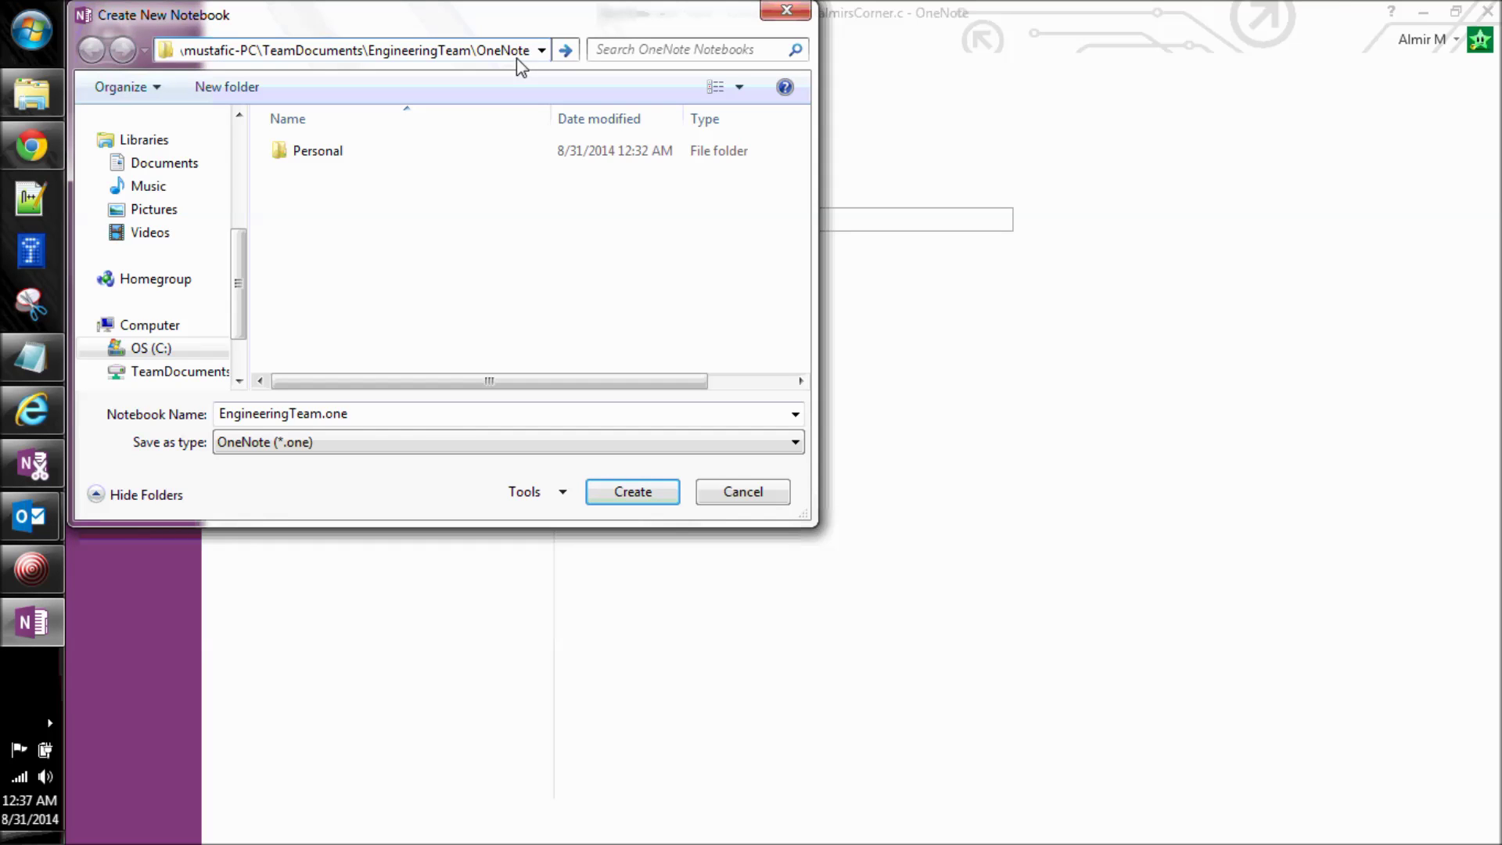
click(226, 50)
key(Home)
key(Right)
key(Right)
key(Right)
key(Right)
key(Right)
key(Right)
key(Right)
key(Right)
key(Right)
key(Right)
key(Right)
key(Right)
key(Right)
key(Right)
key(Right)
key(Right)
key(Right)
key(Right)
key(Right)
key(Right)
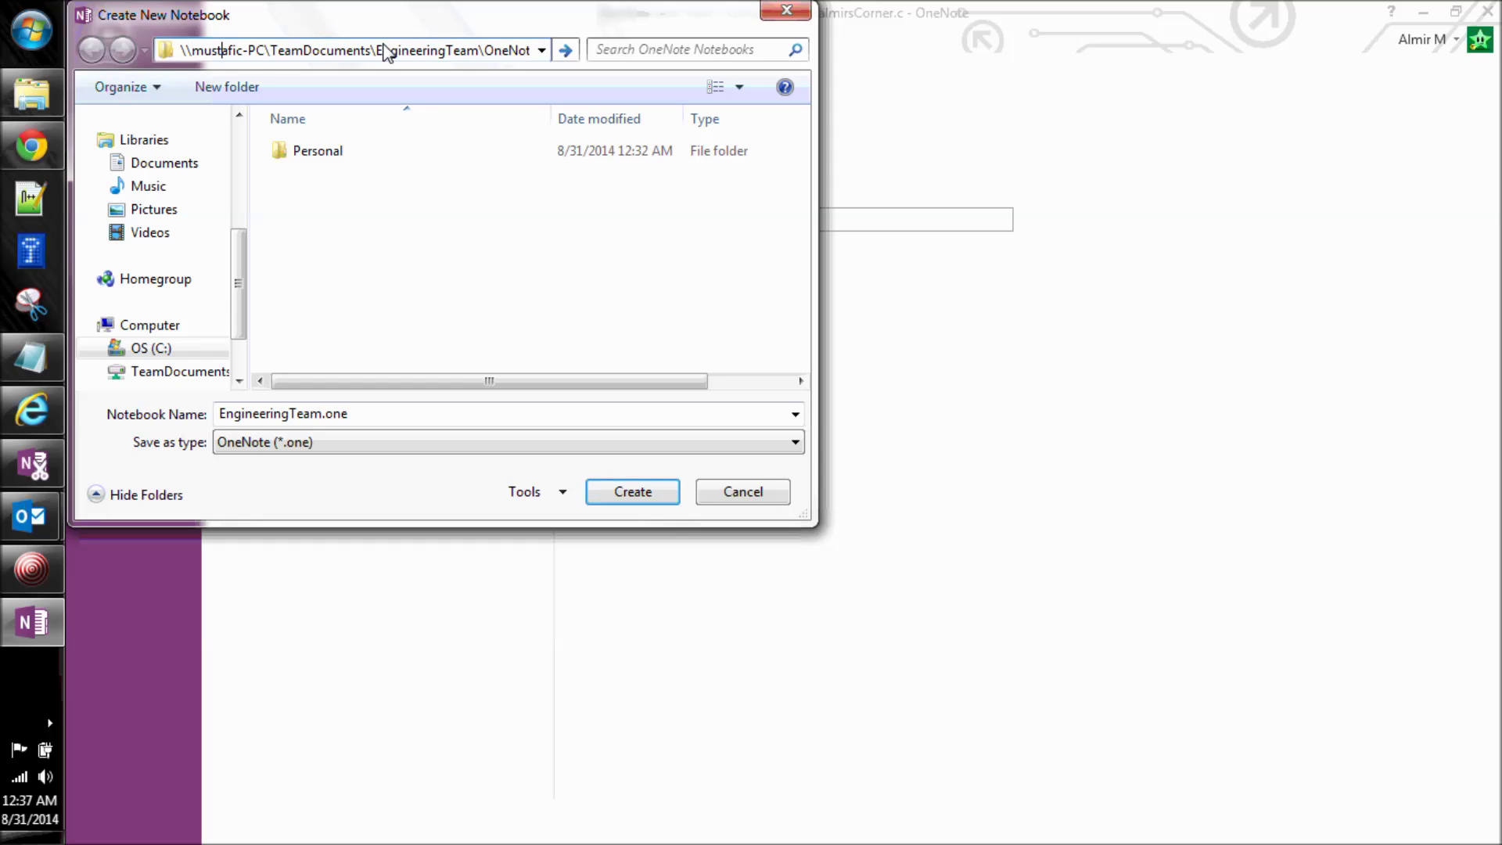
key(End)
key(Return)
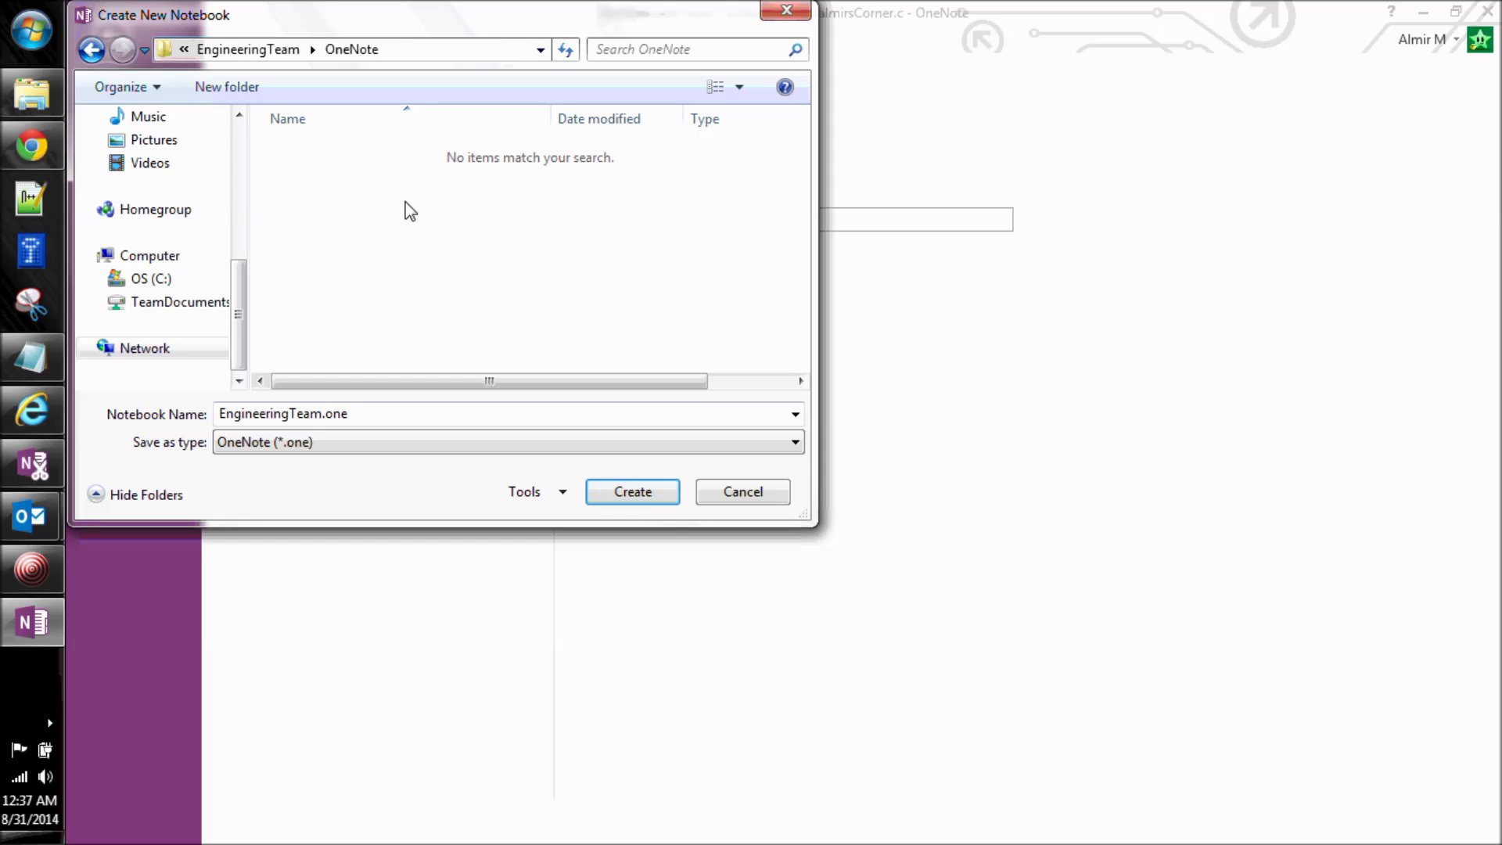
double_click(254, 421)
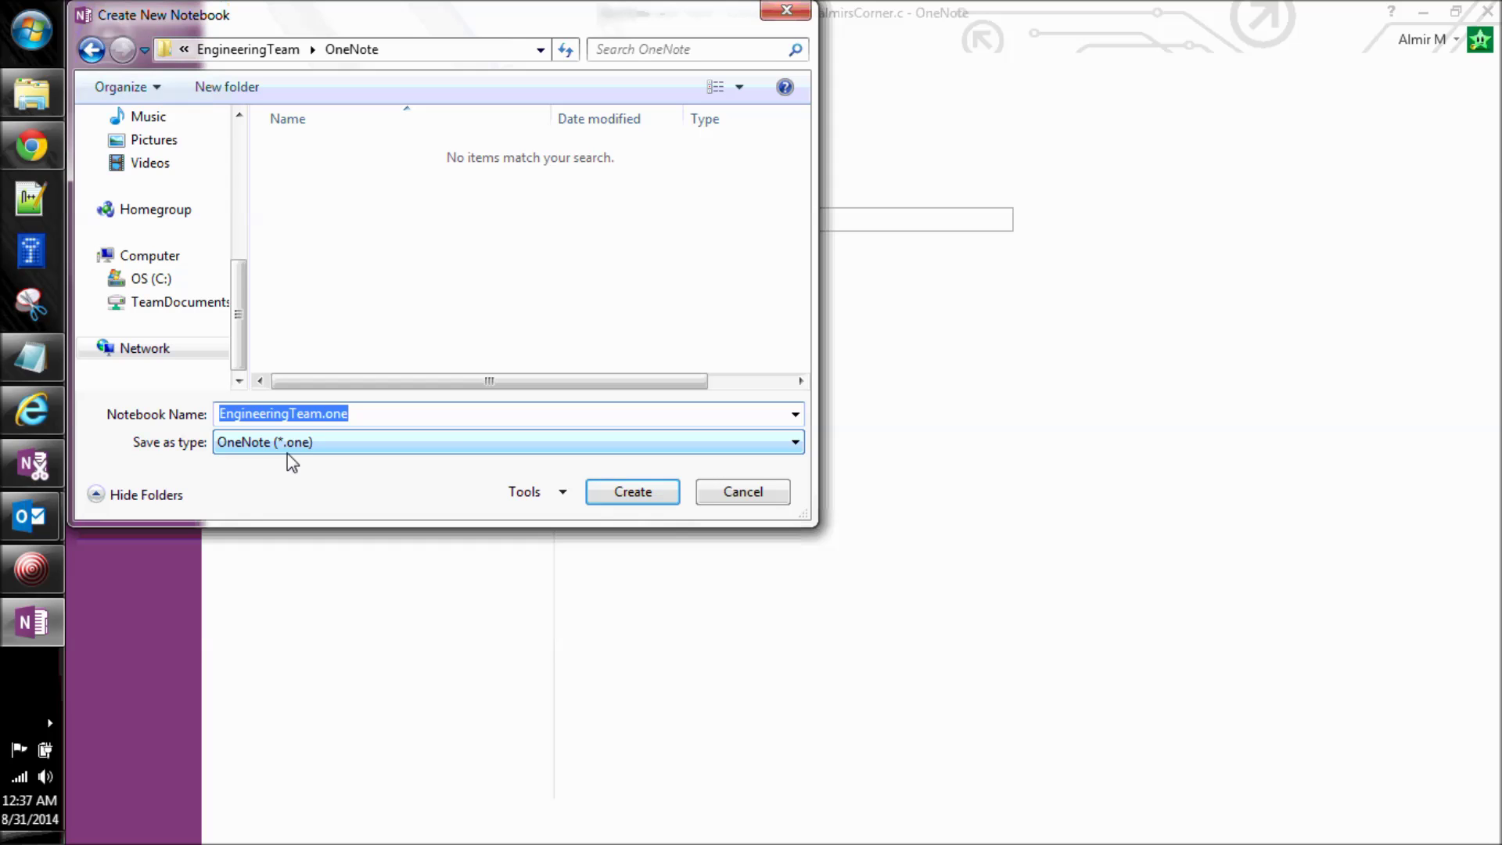
click(653, 491)
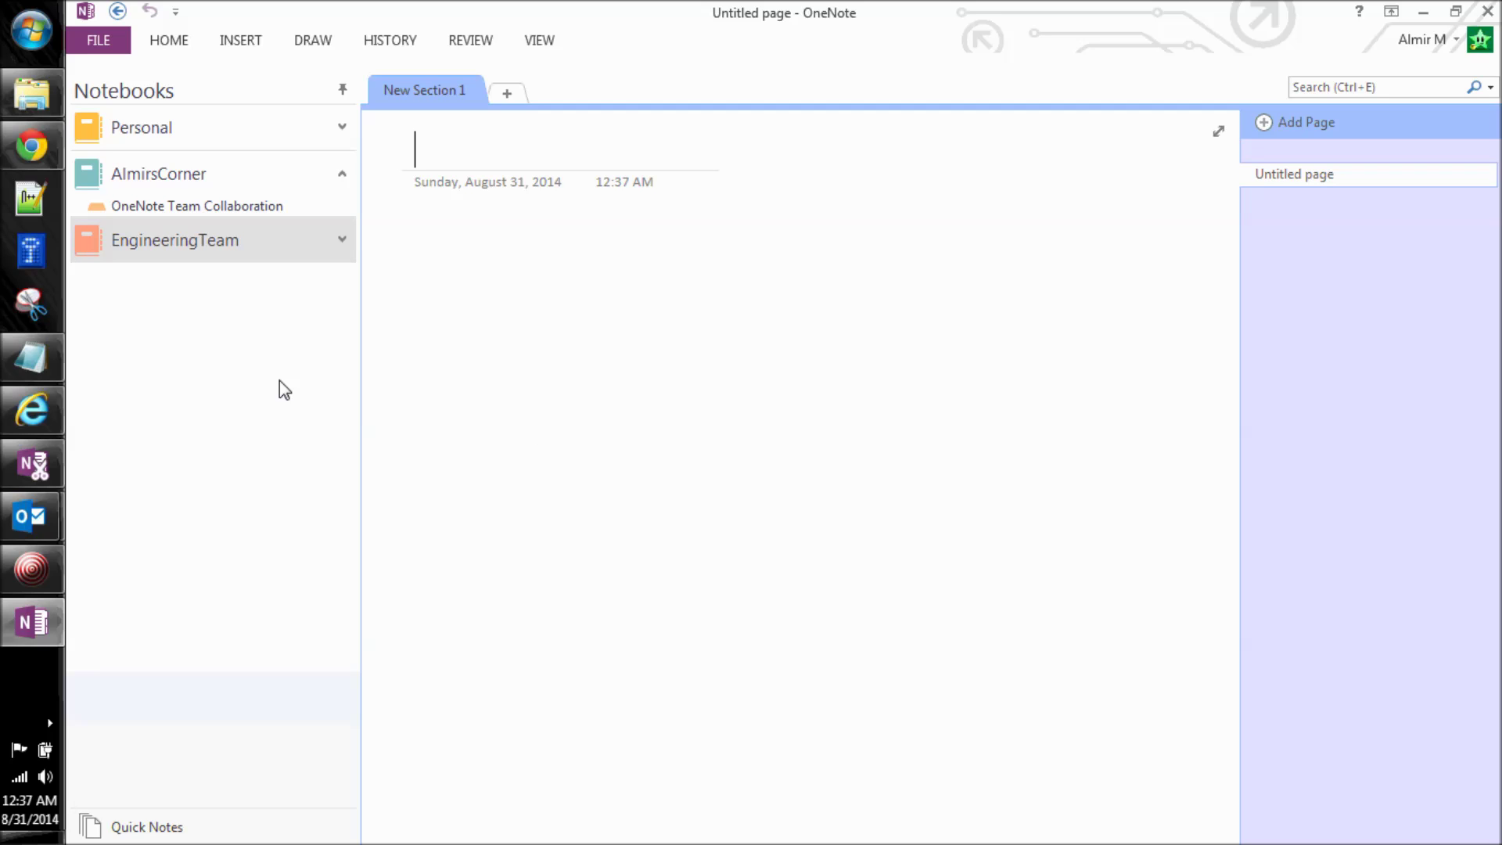
Check the EngineeringTeam notebook's properties for its storage location and default format, leaving them as they are
right_click(196, 241)
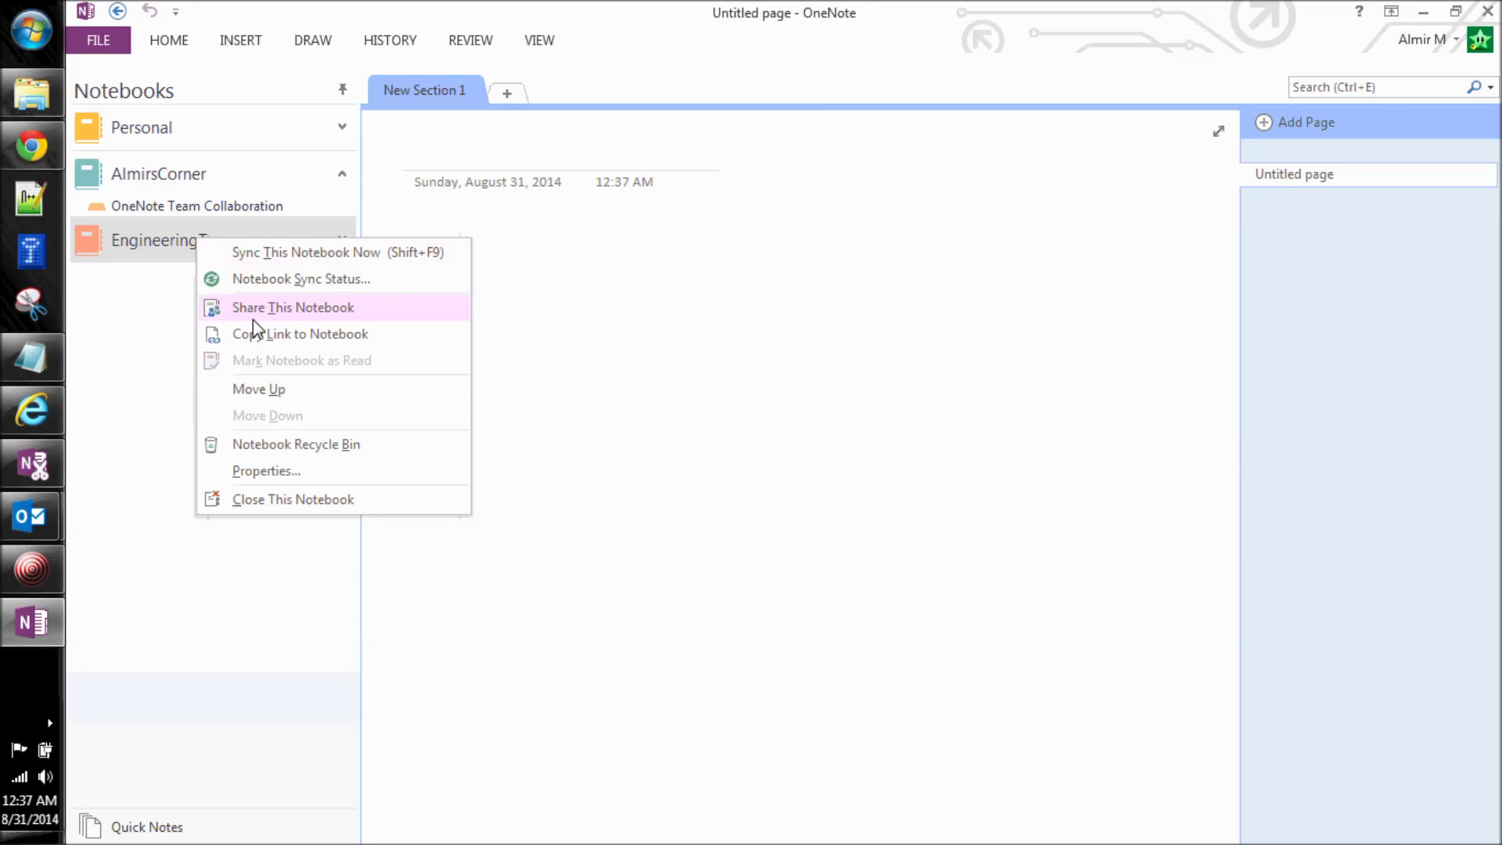
click(287, 471)
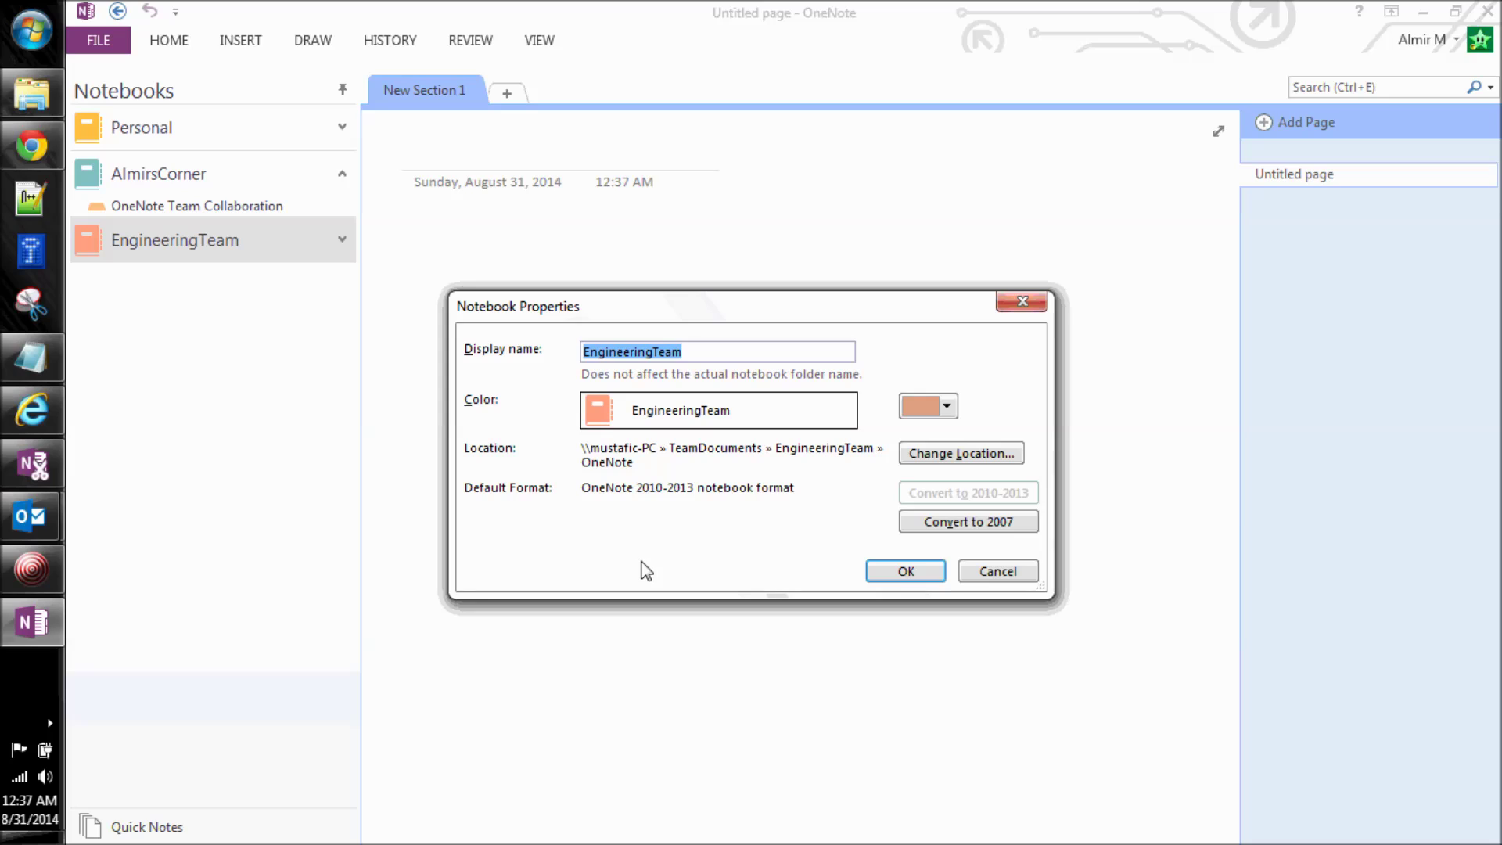
click(998, 570)
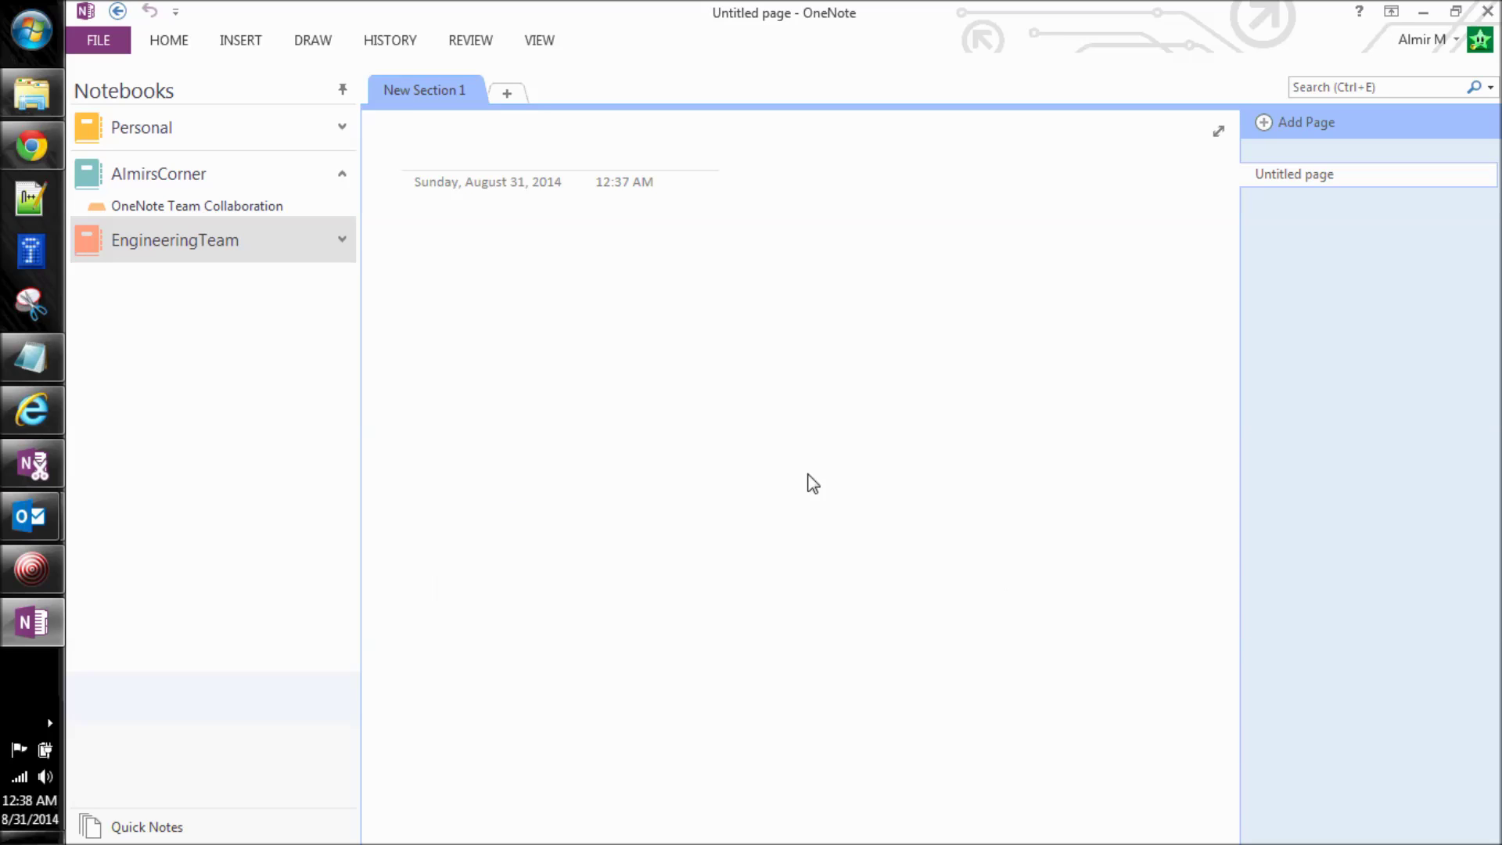
Review the OneNote Team Collaboration notes, highlighting the points on the network drive, its structure and creating a OneNote notebook
click(169, 203)
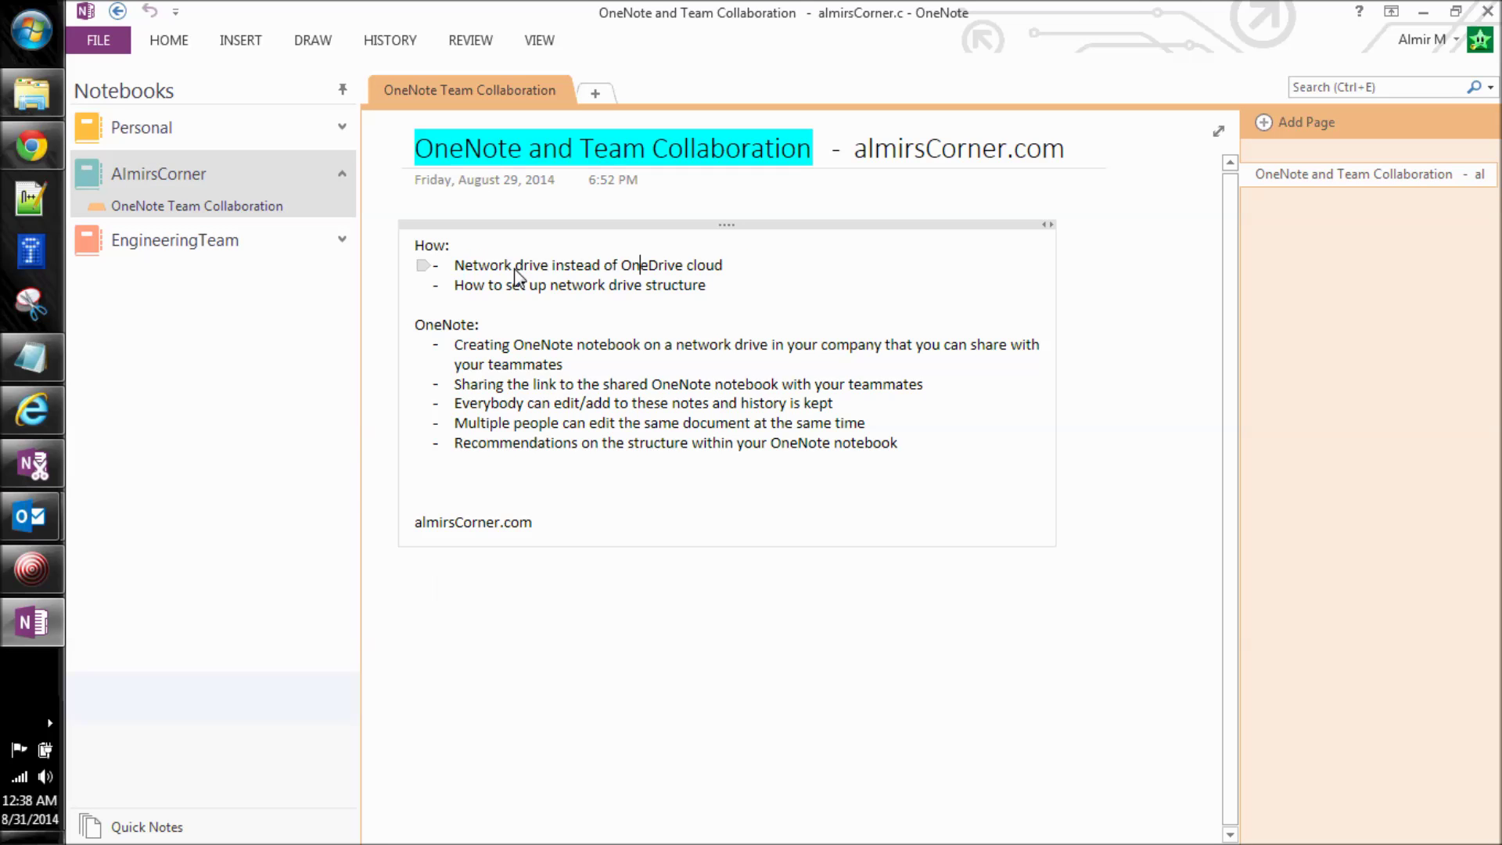
drag(479, 265, 583, 267)
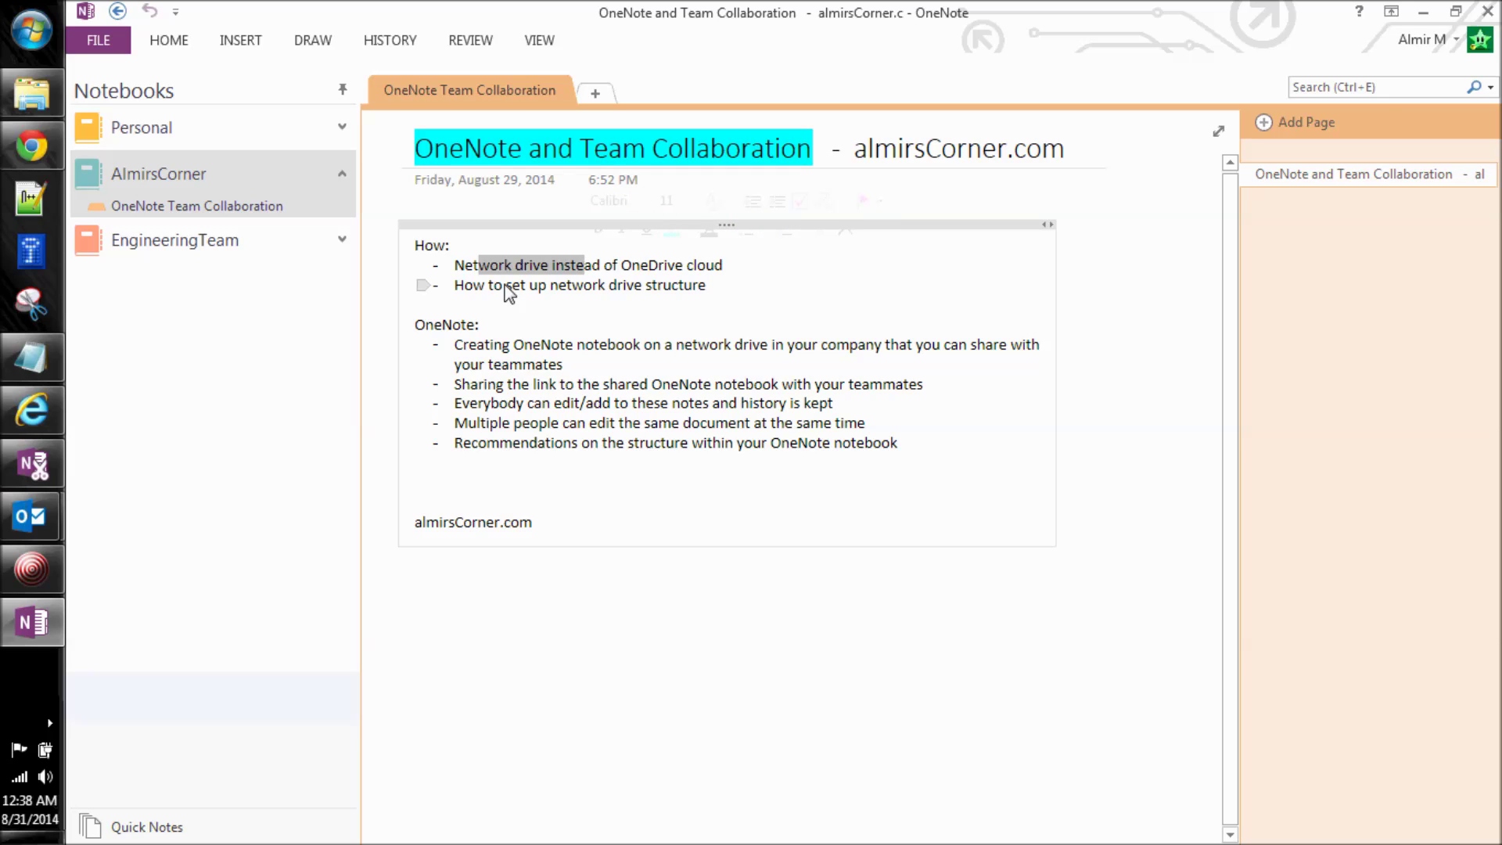
drag(504, 286, 694, 289)
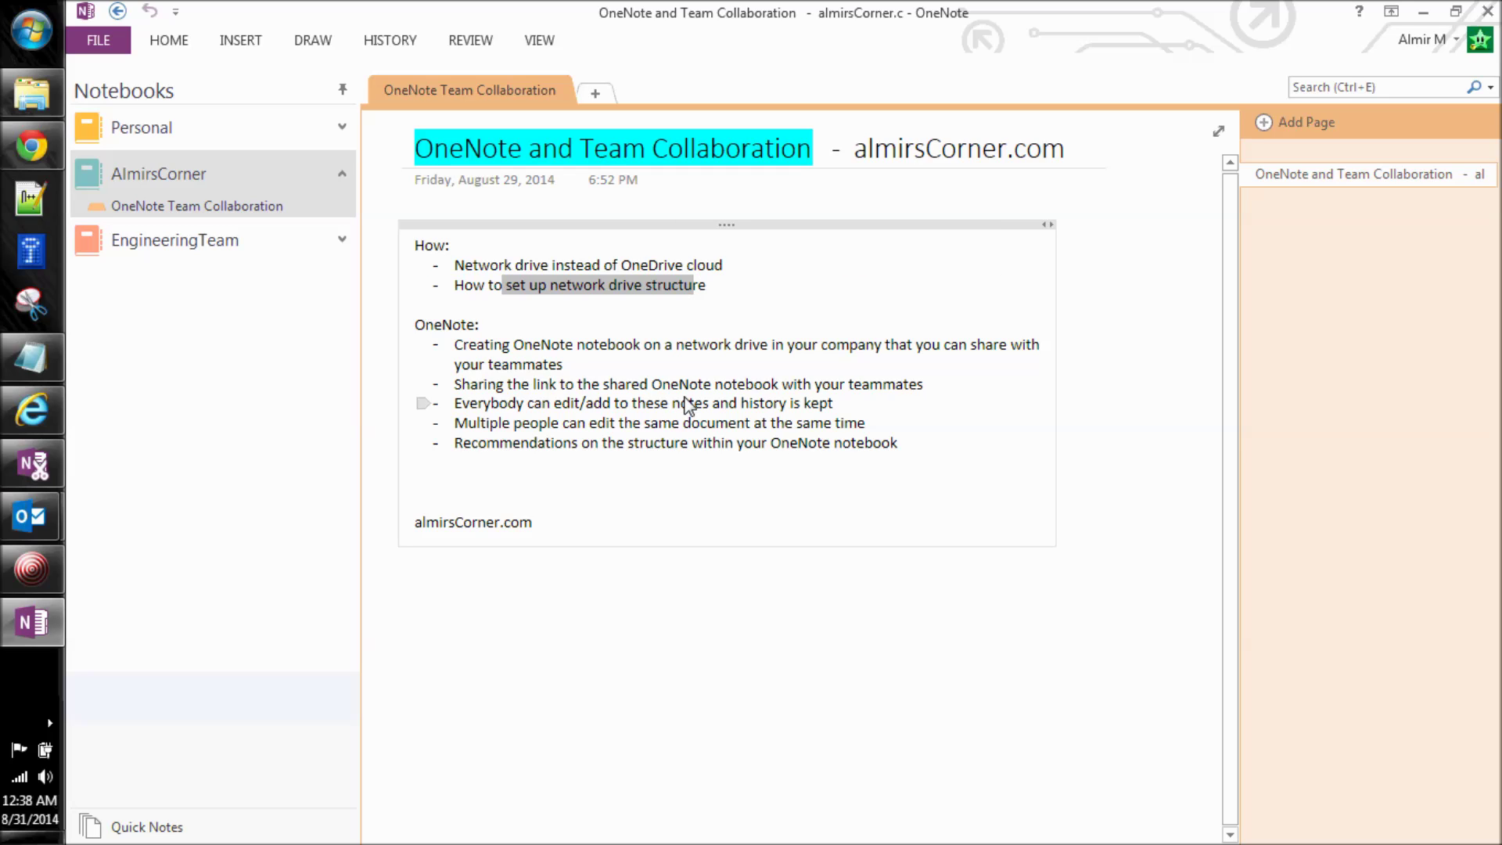
click(467, 348)
drag(480, 353, 607, 349)
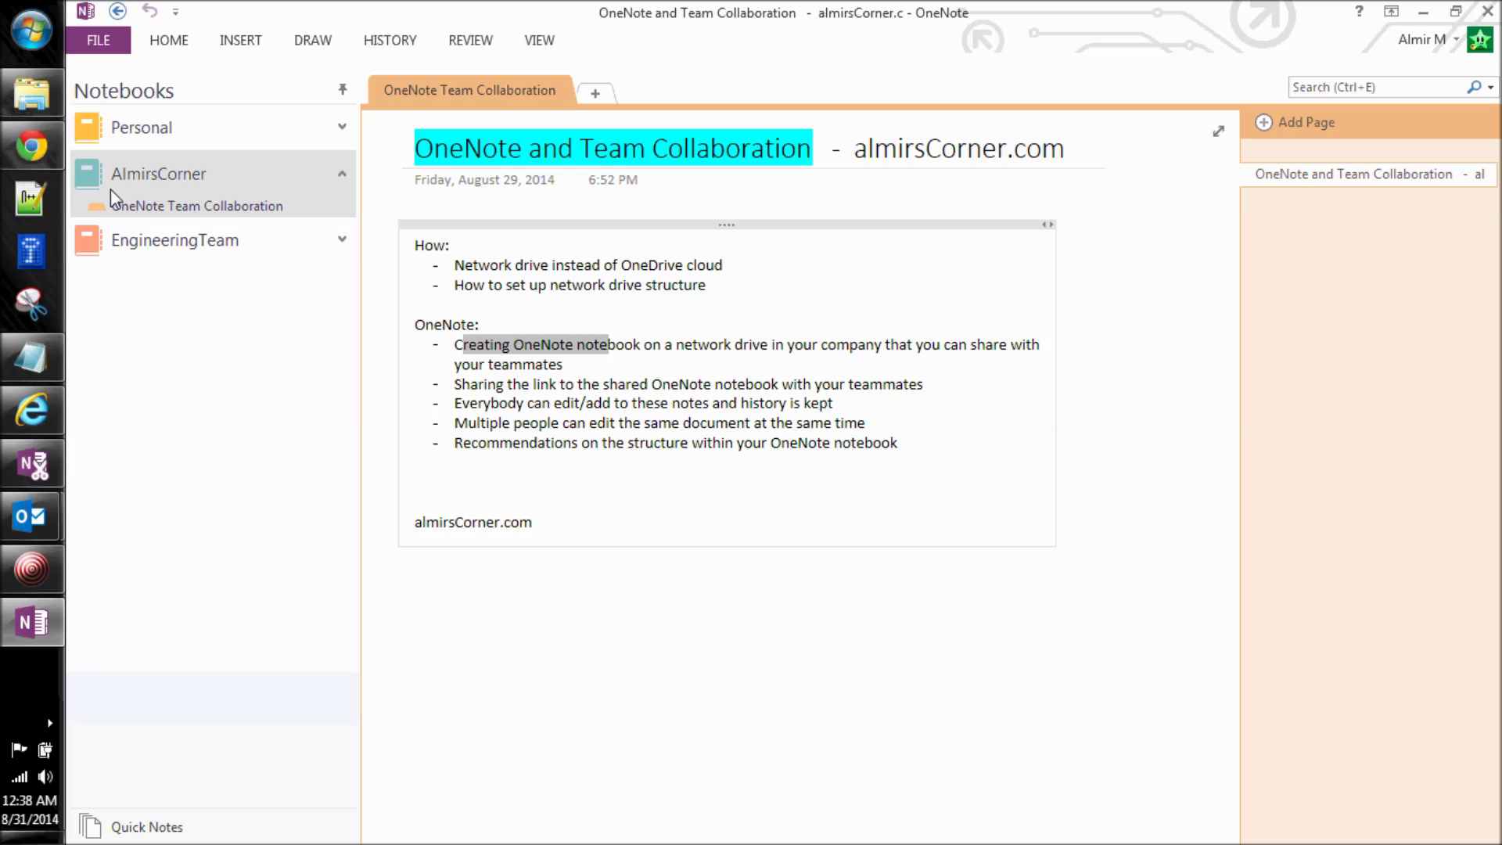
Open the EngineeringTeam notebook and copy the link to it
click(153, 239)
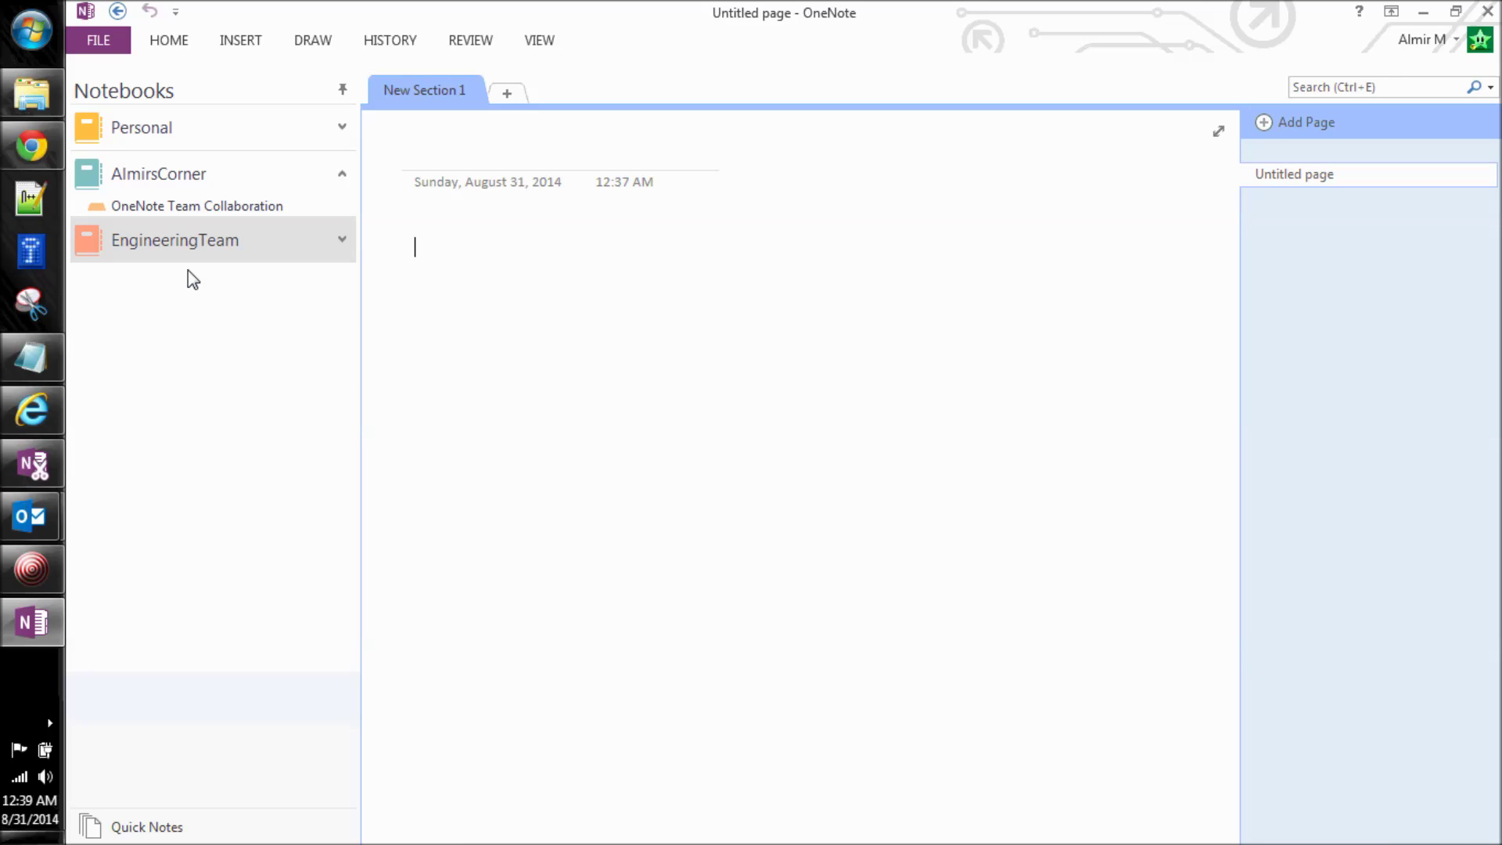
right_click(185, 244)
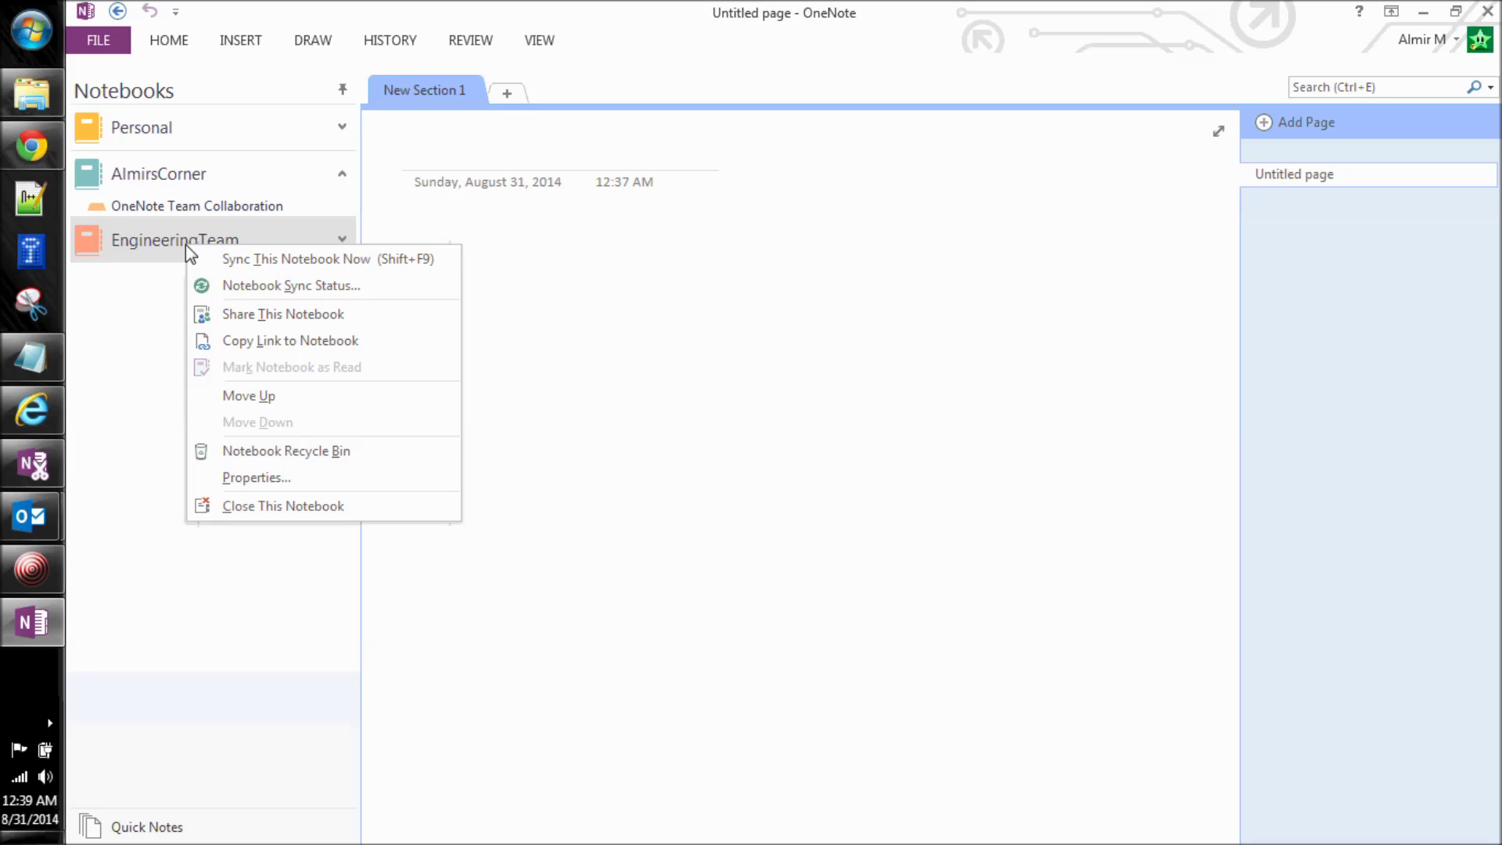
click(258, 340)
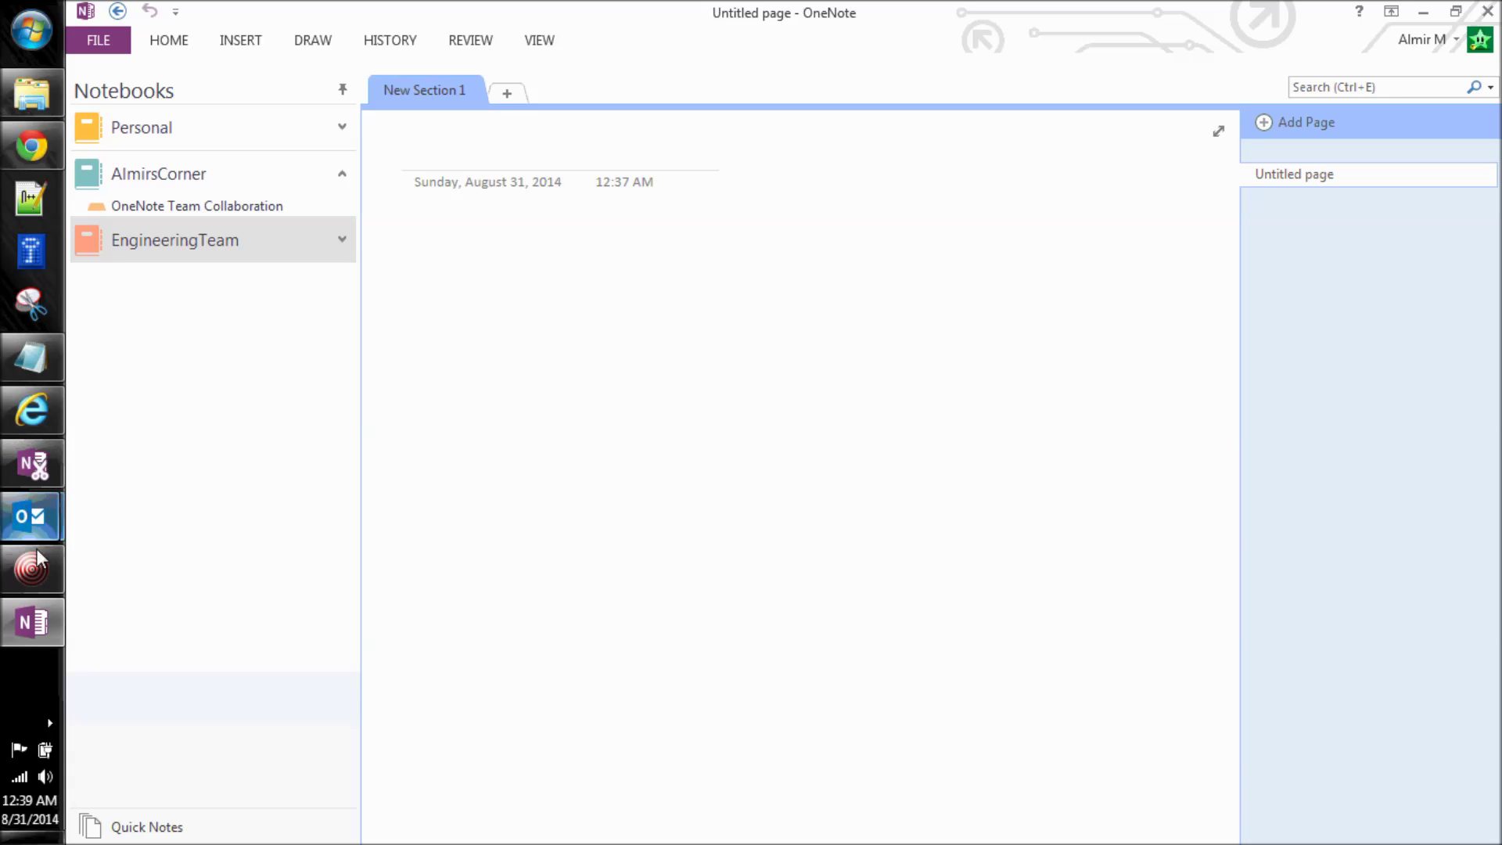
Switch to Outlook's blank message window and give the email the subject Engineering Team OneNote
click(38, 515)
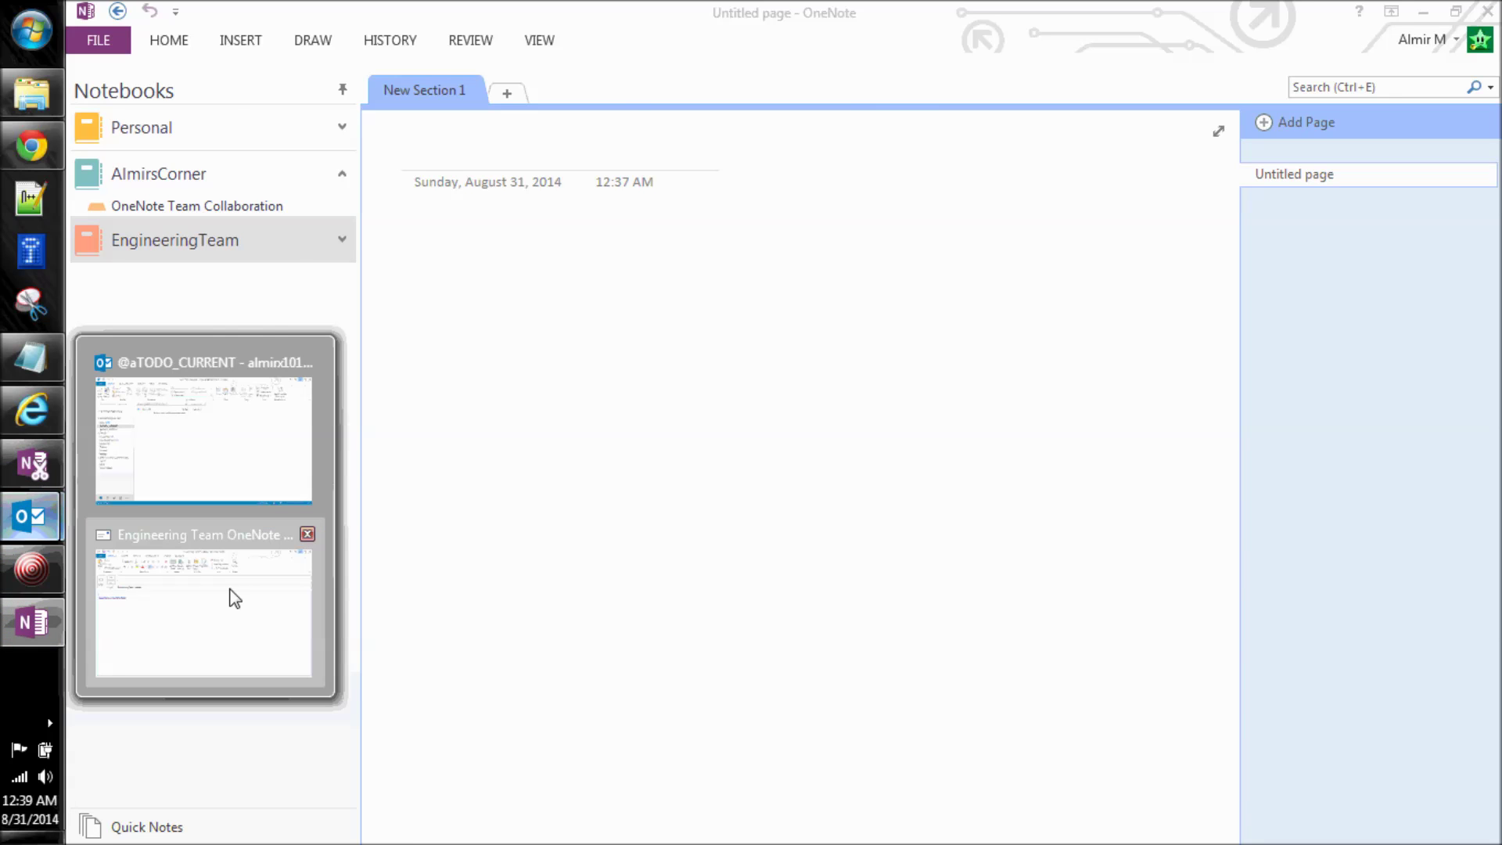
click(215, 445)
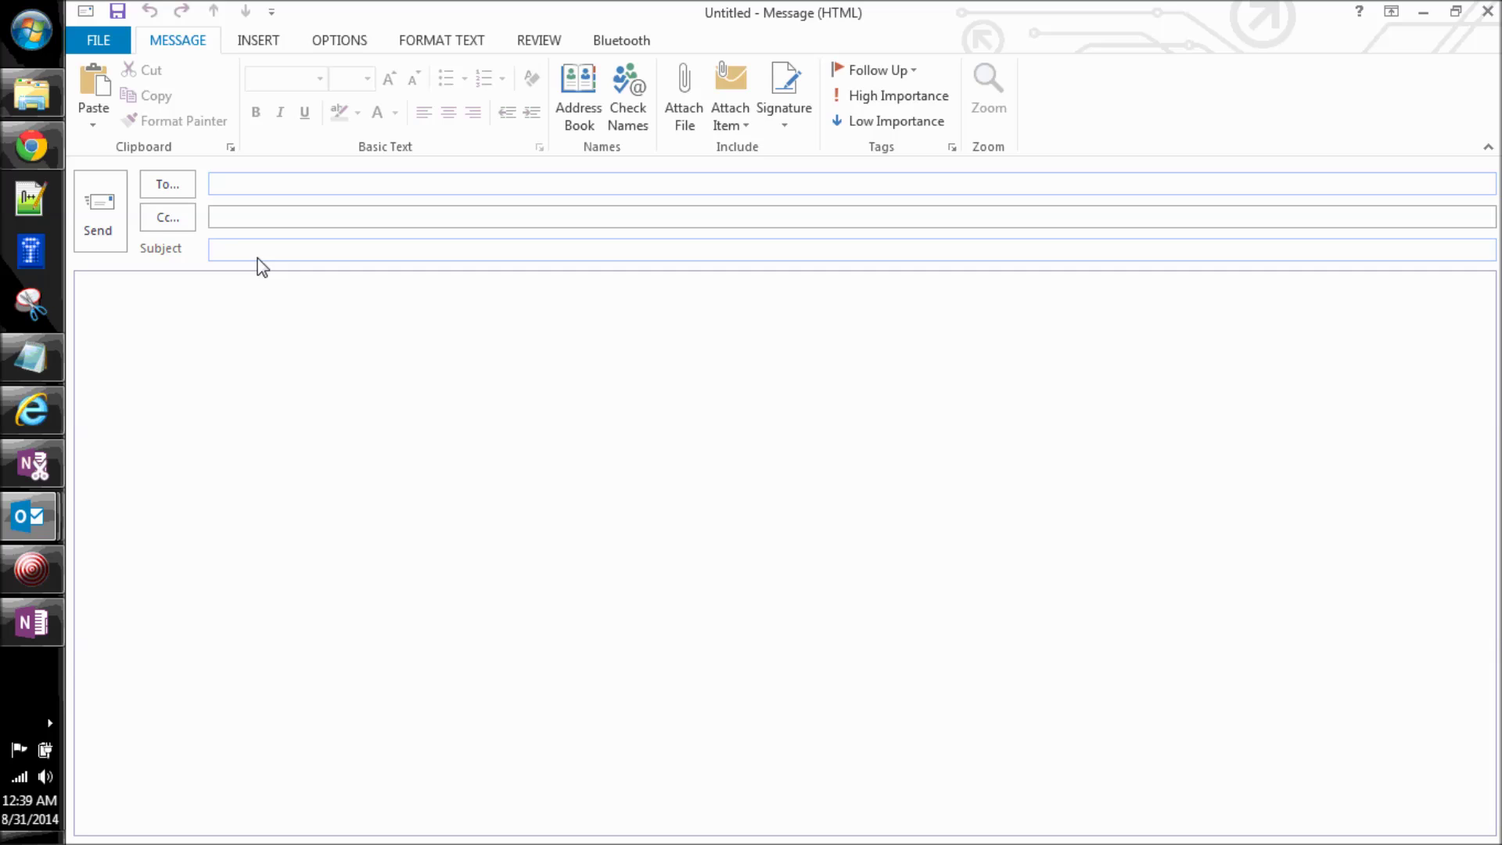
click(231, 249)
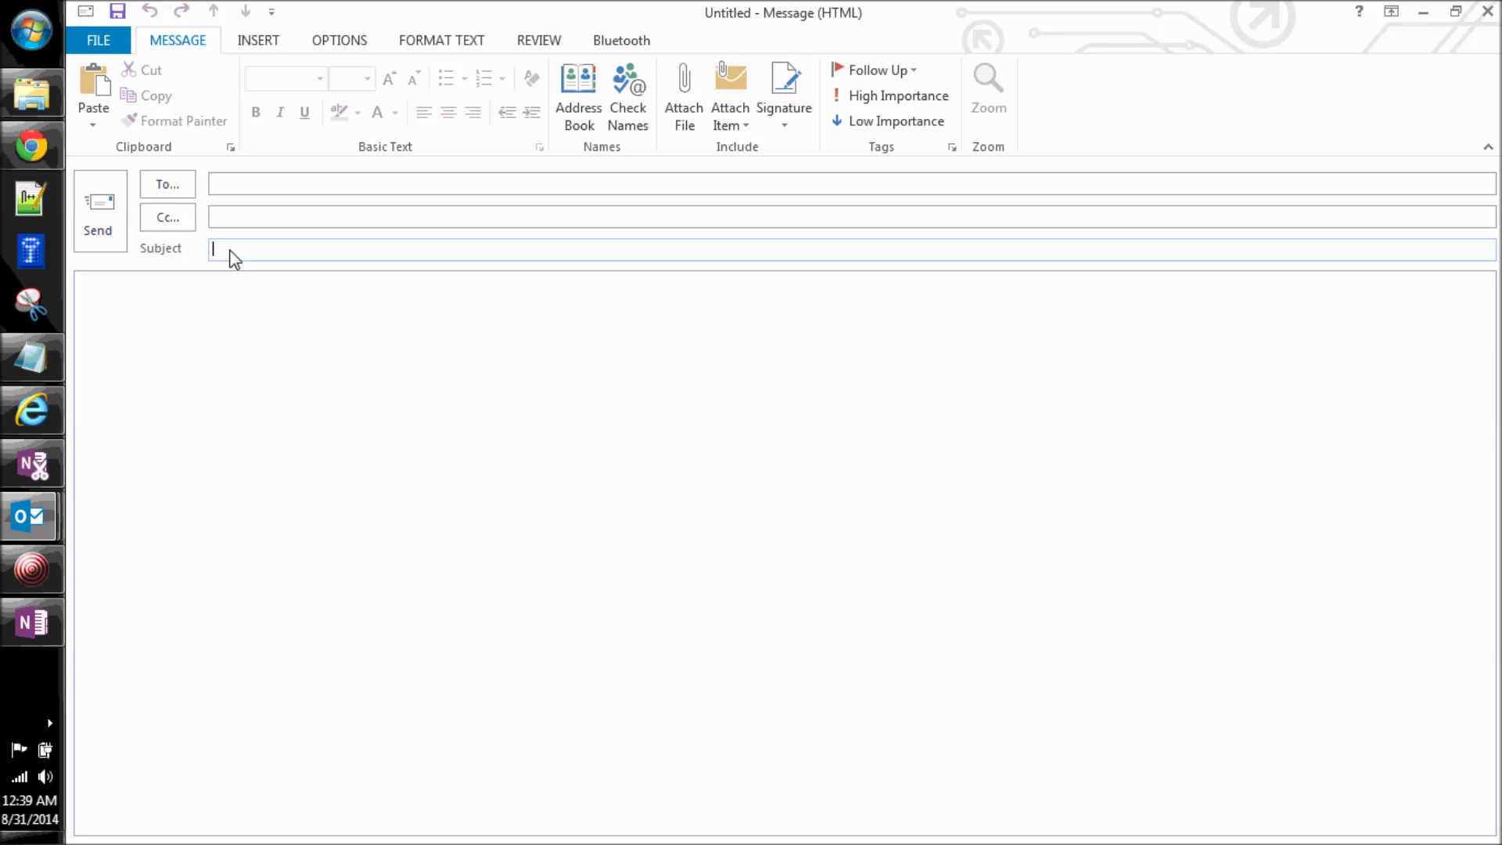
text(Engineering Team Onenote)
key(Tab)
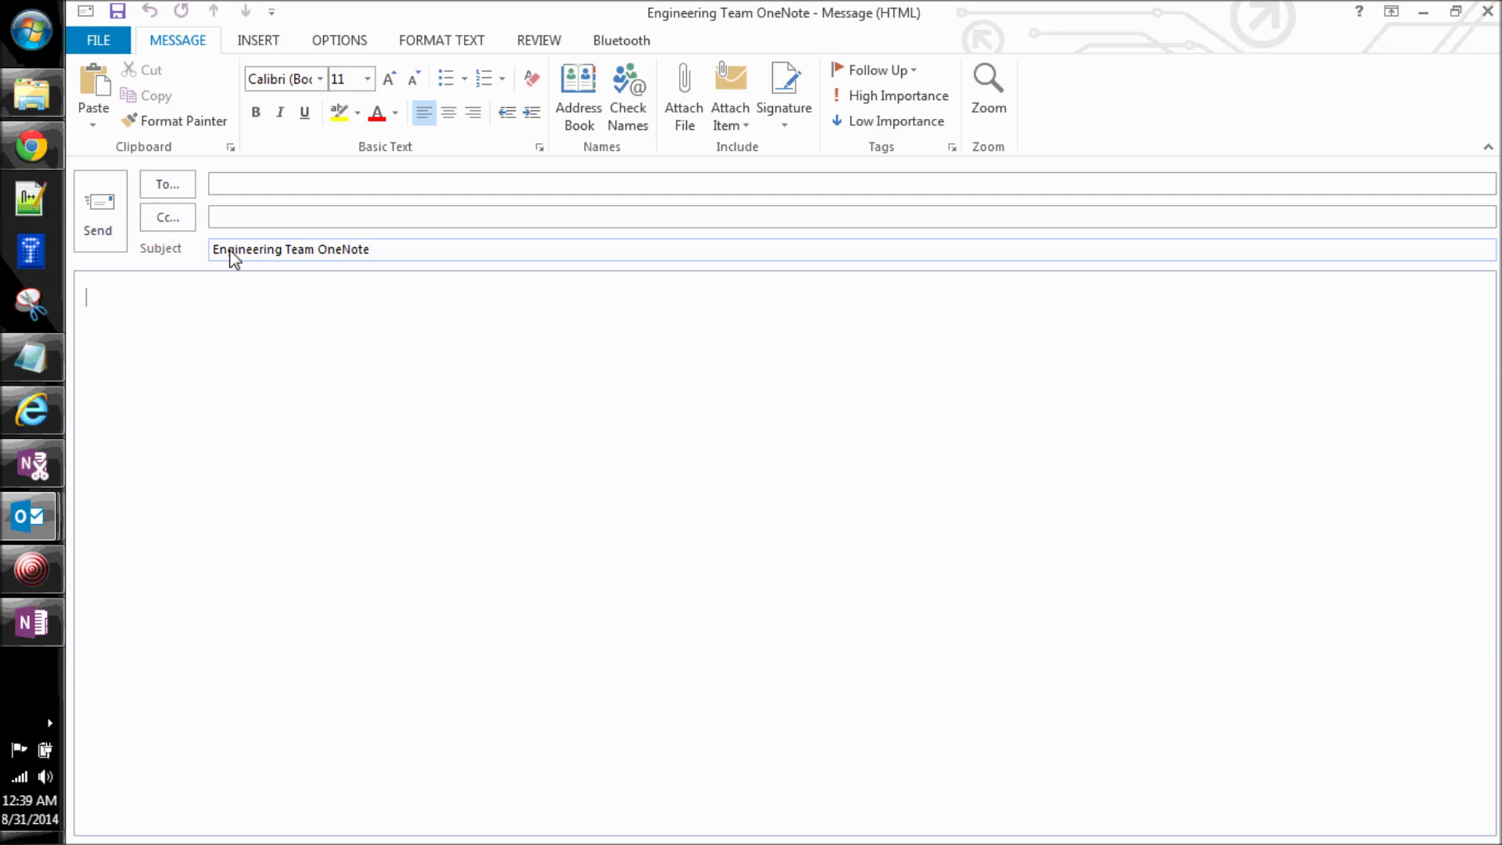
Write "Here is our OneNote shared" in the message body and paste the copied notebook link below it
text(Here is our OneNote shared)
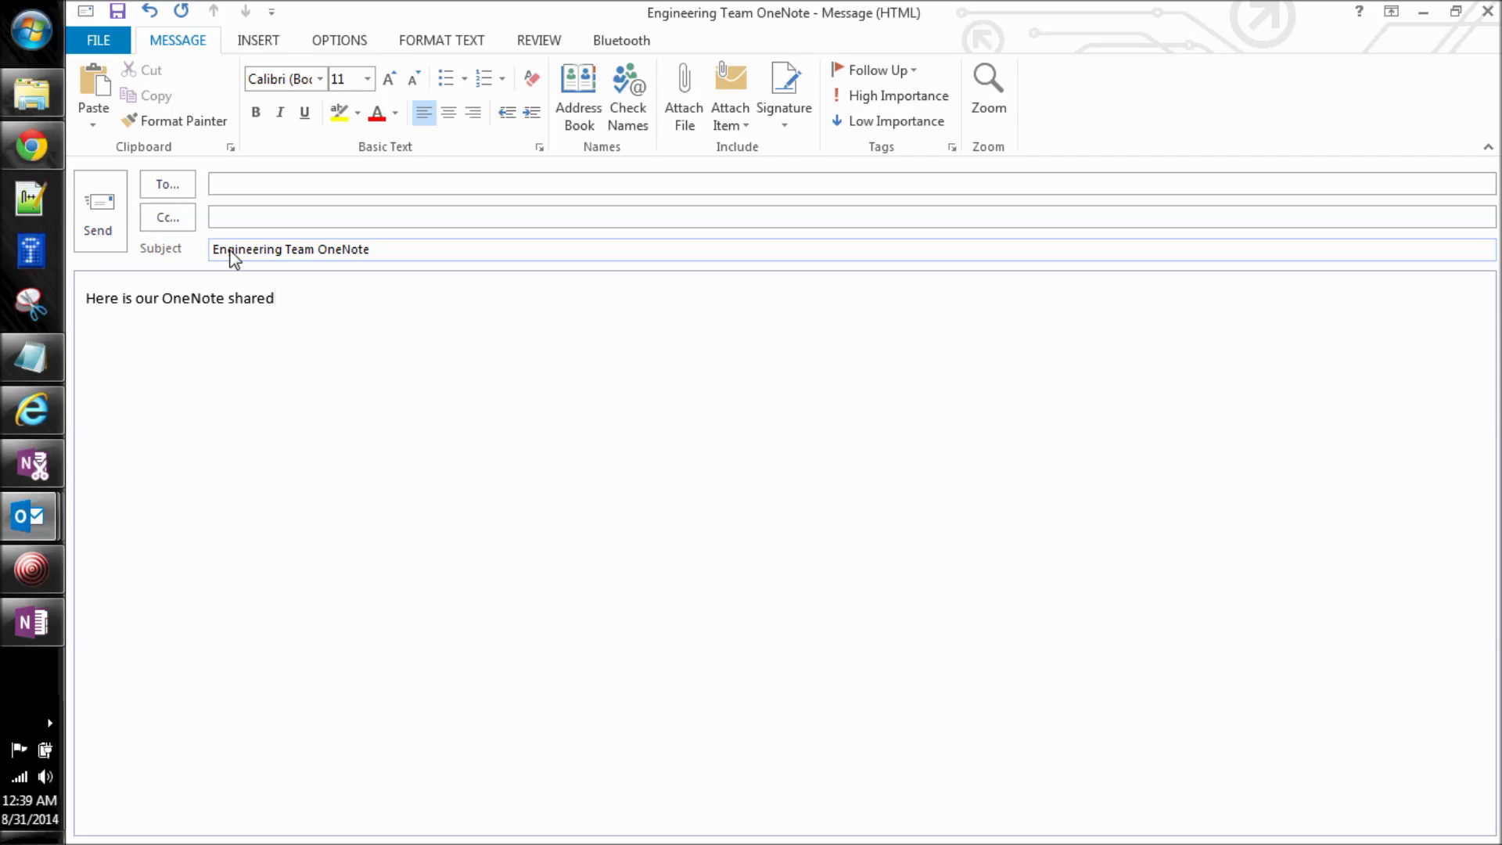
key(Return)
key(ctrl+v)
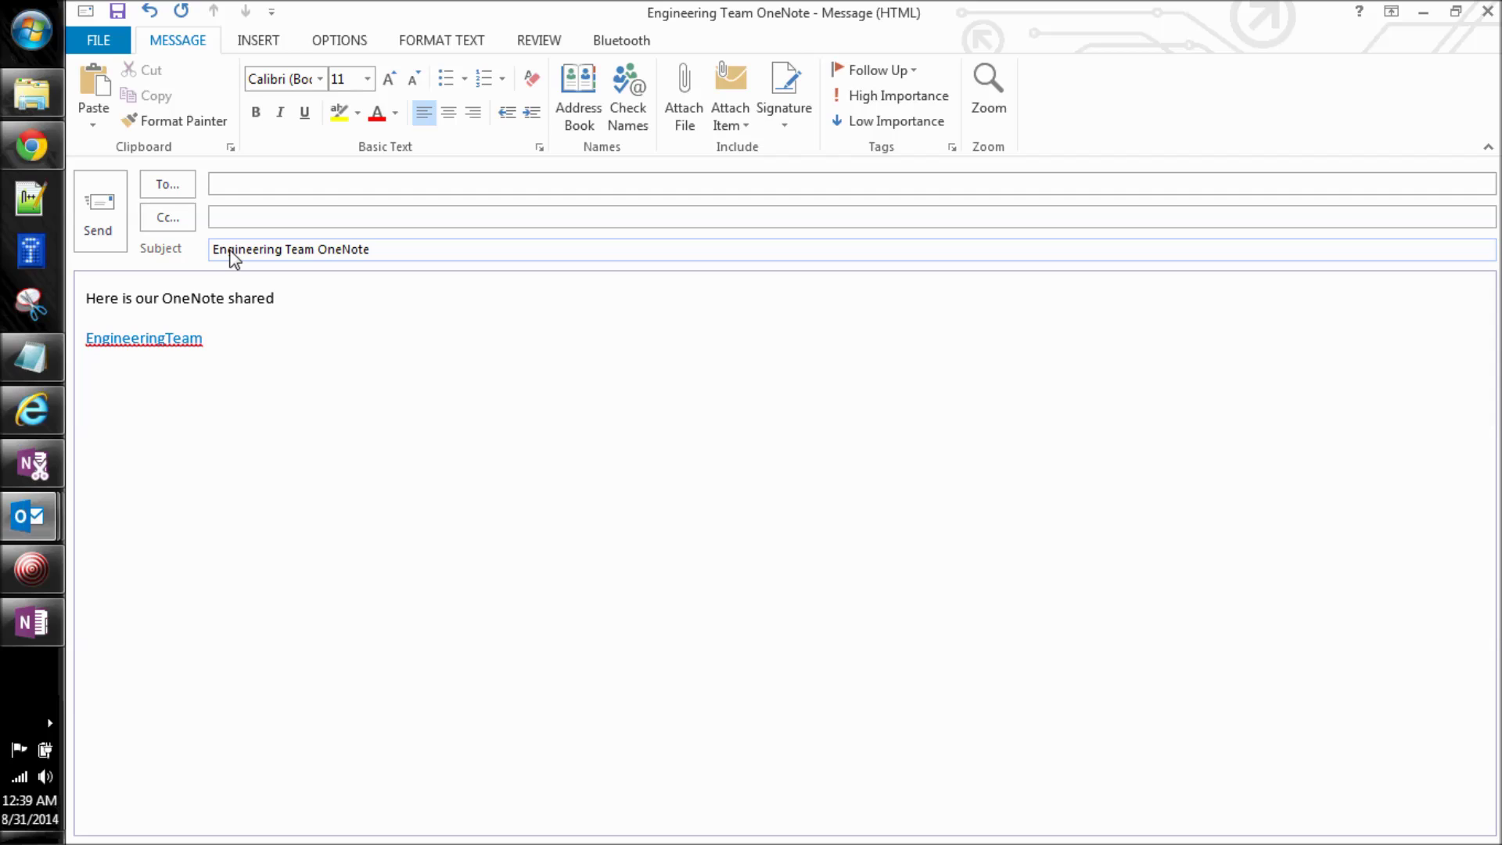
key(Return)
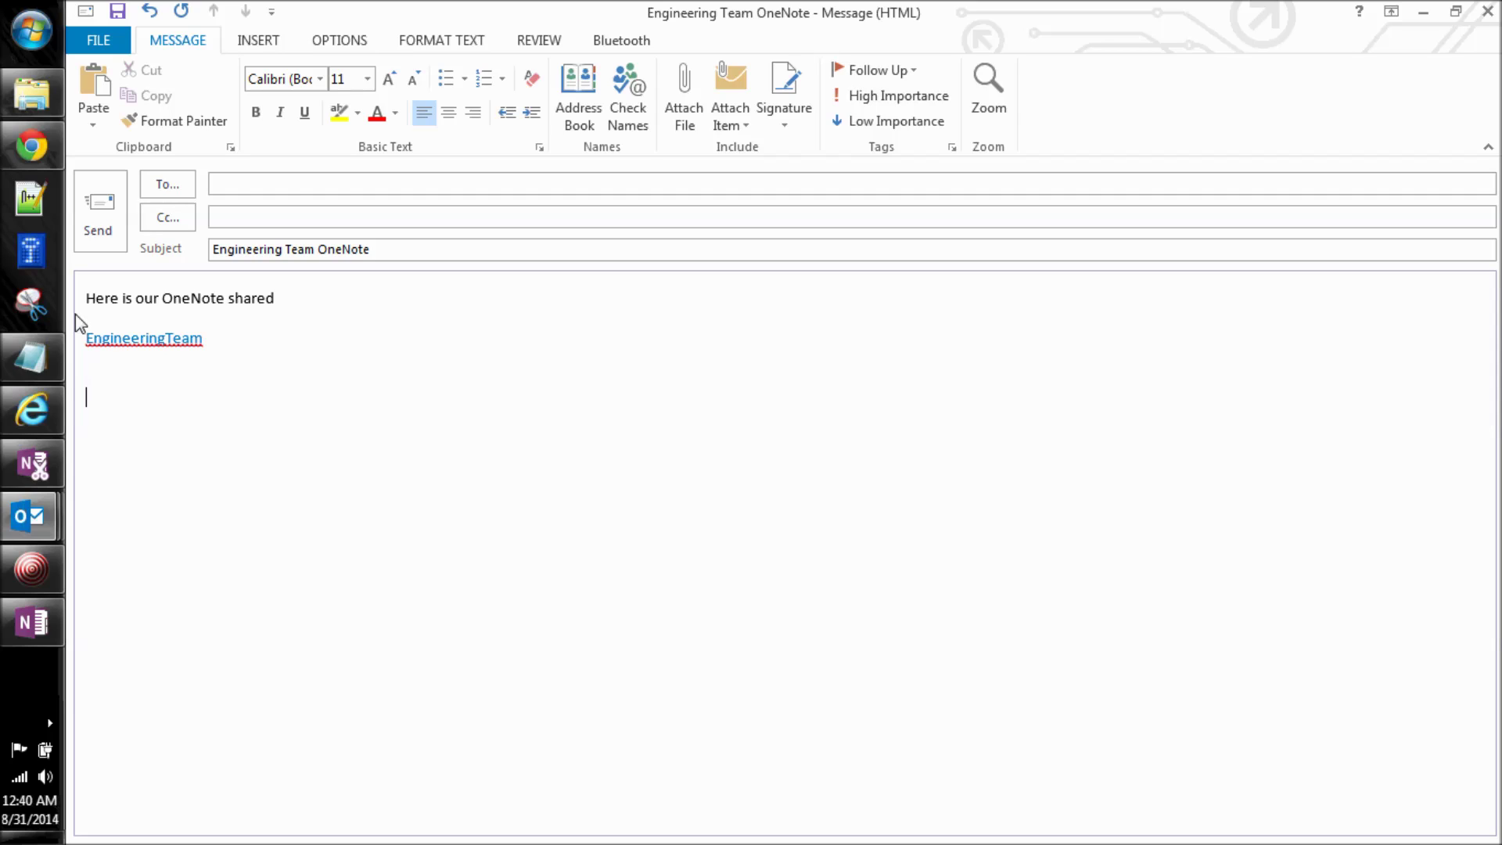
Return to OneNote and review the point about sharing the notebook link in the OneNote Team Collaboration notes
click(40, 602)
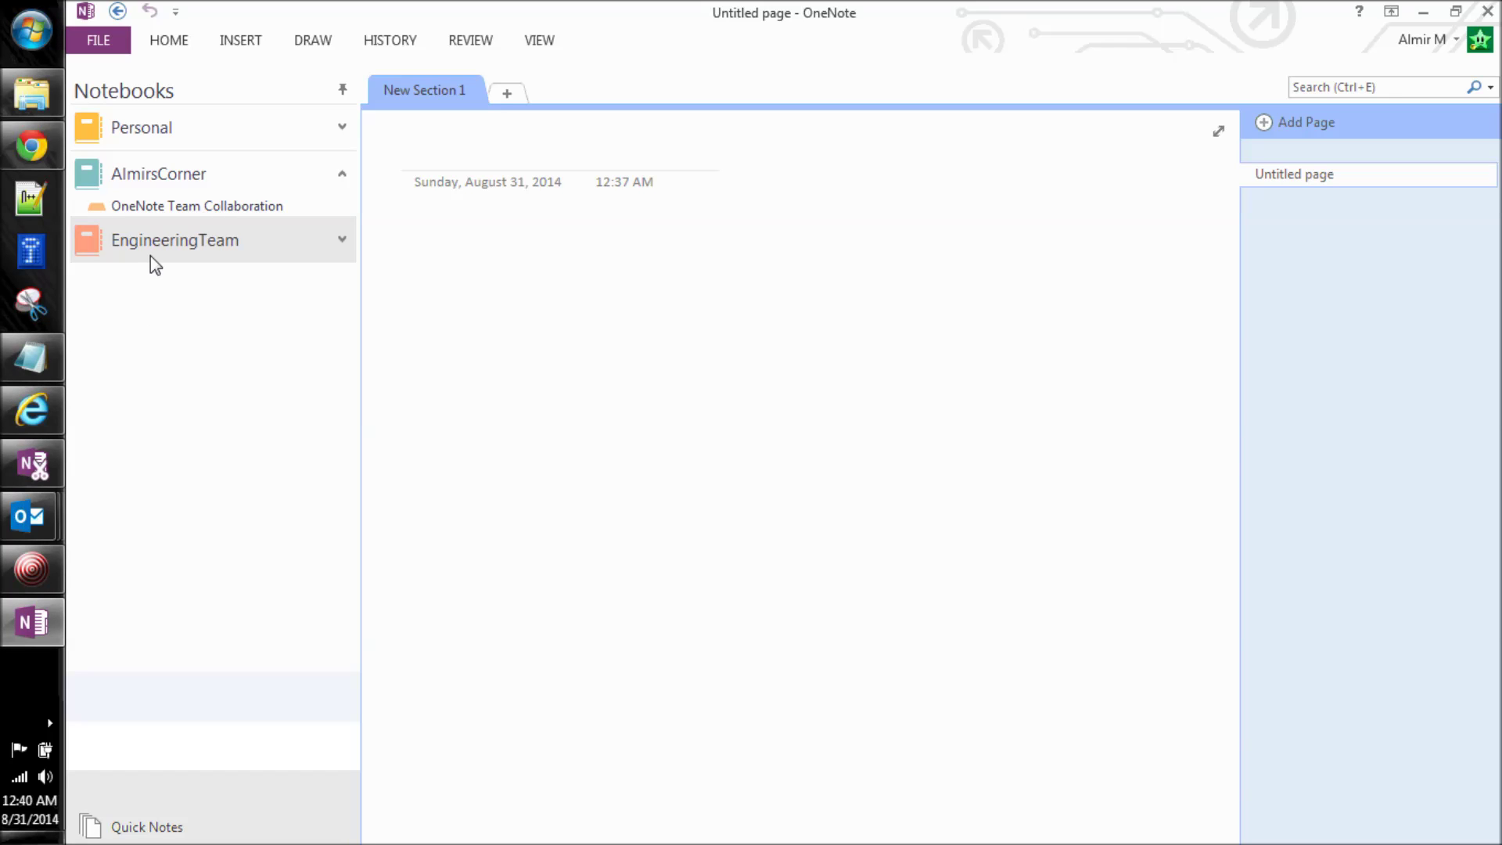
click(213, 207)
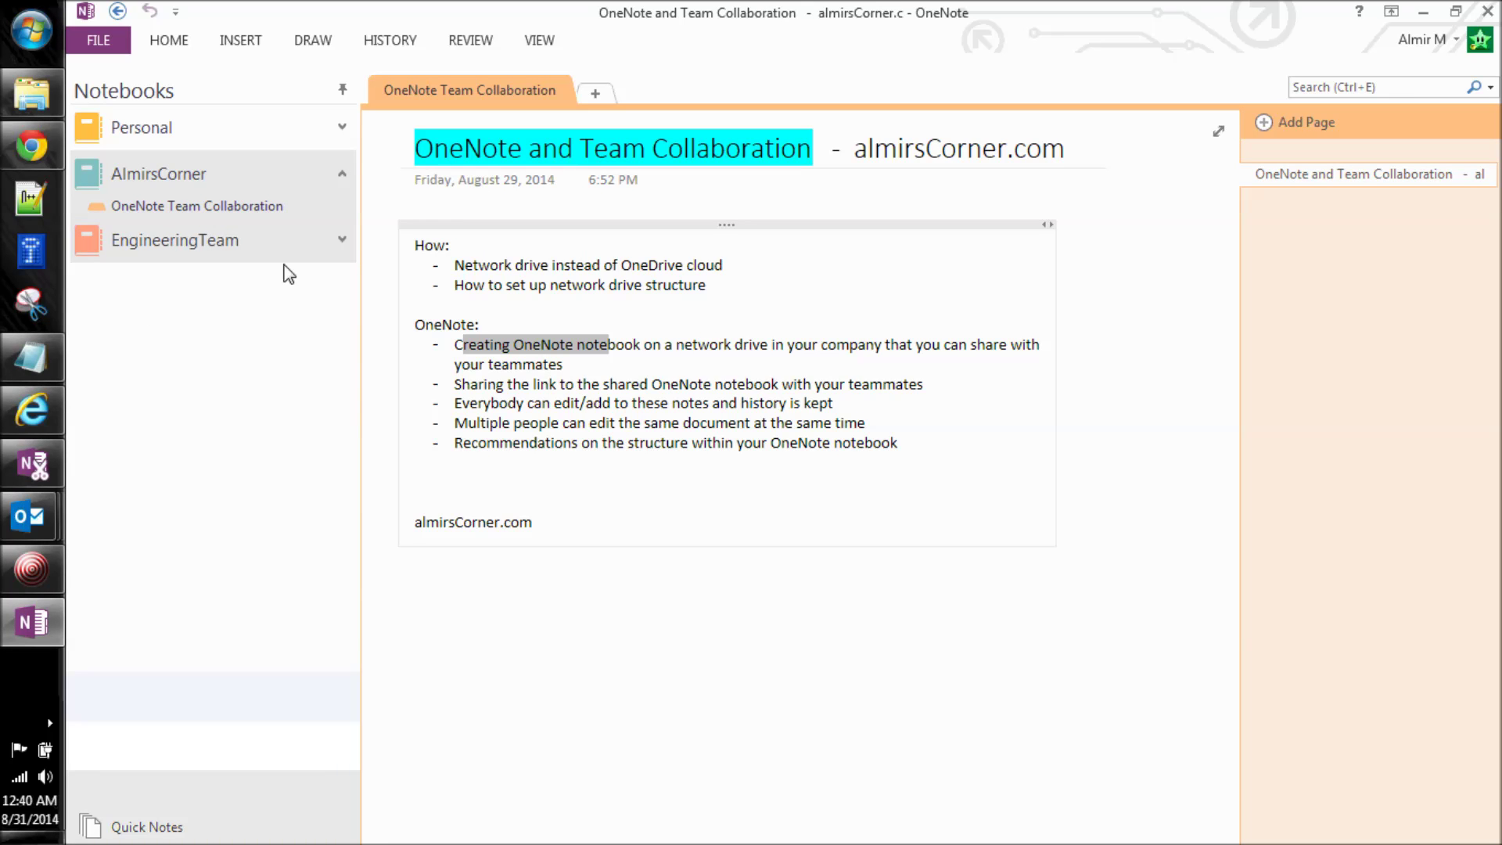
drag(462, 384, 577, 384)
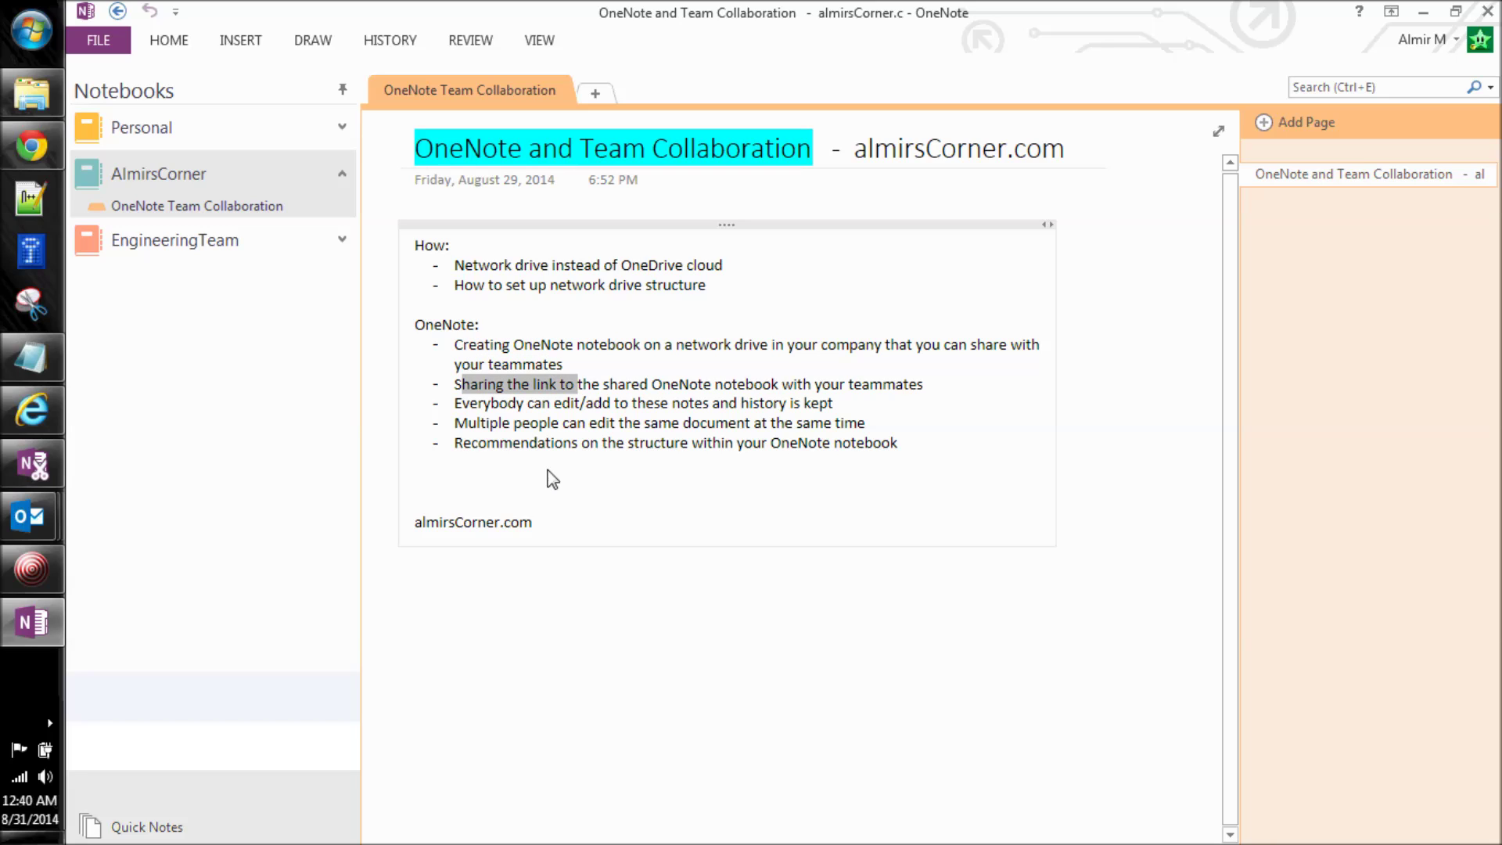
In EngineeringTeam's New Section 1, title the untitled page Test Page 1, add three lines of filler text and widen the note box
click(222, 239)
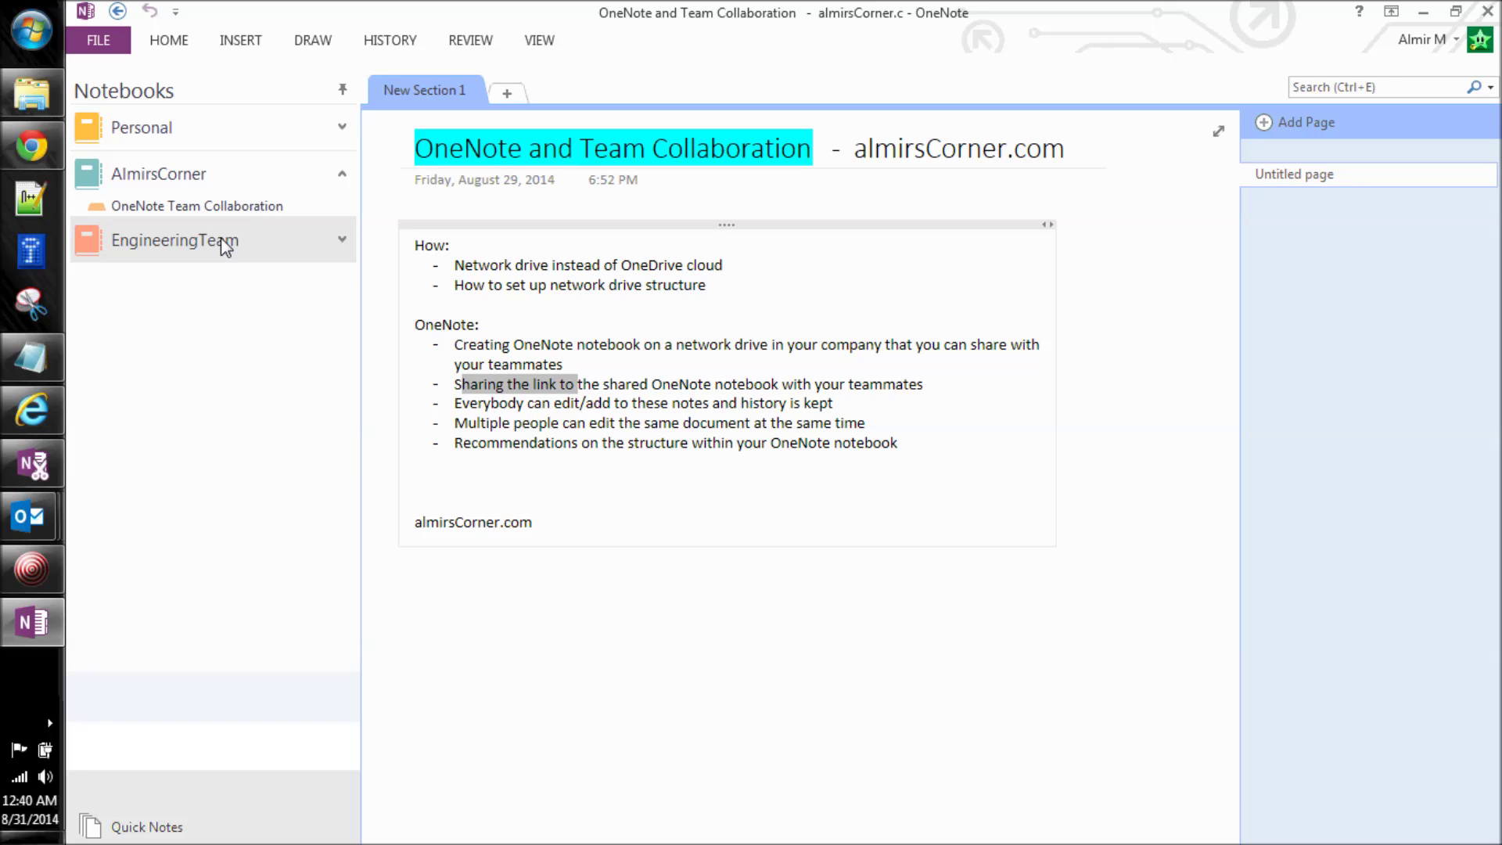
click(338, 242)
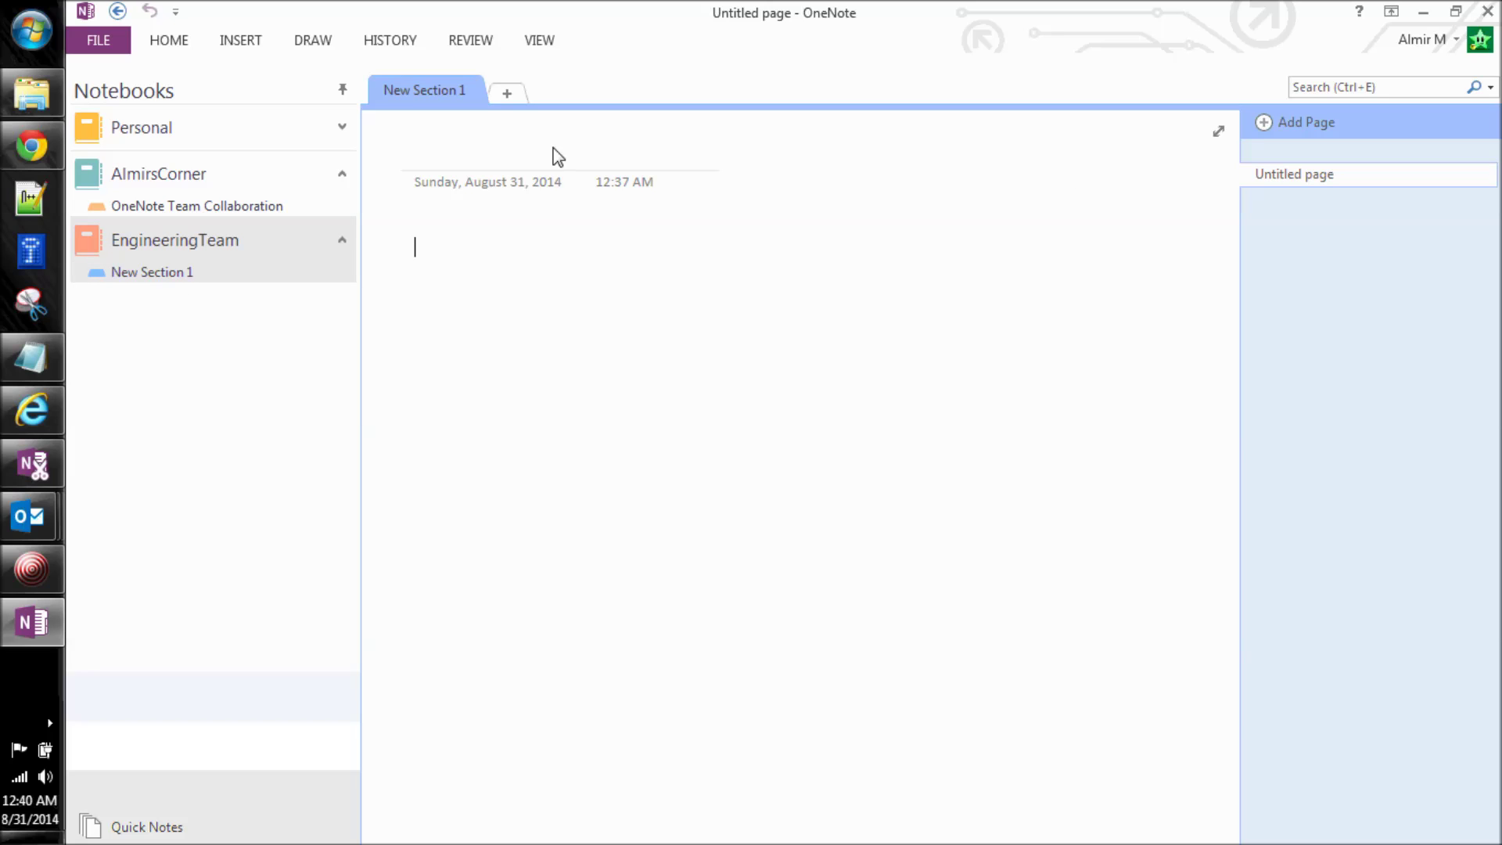
click(1301, 176)
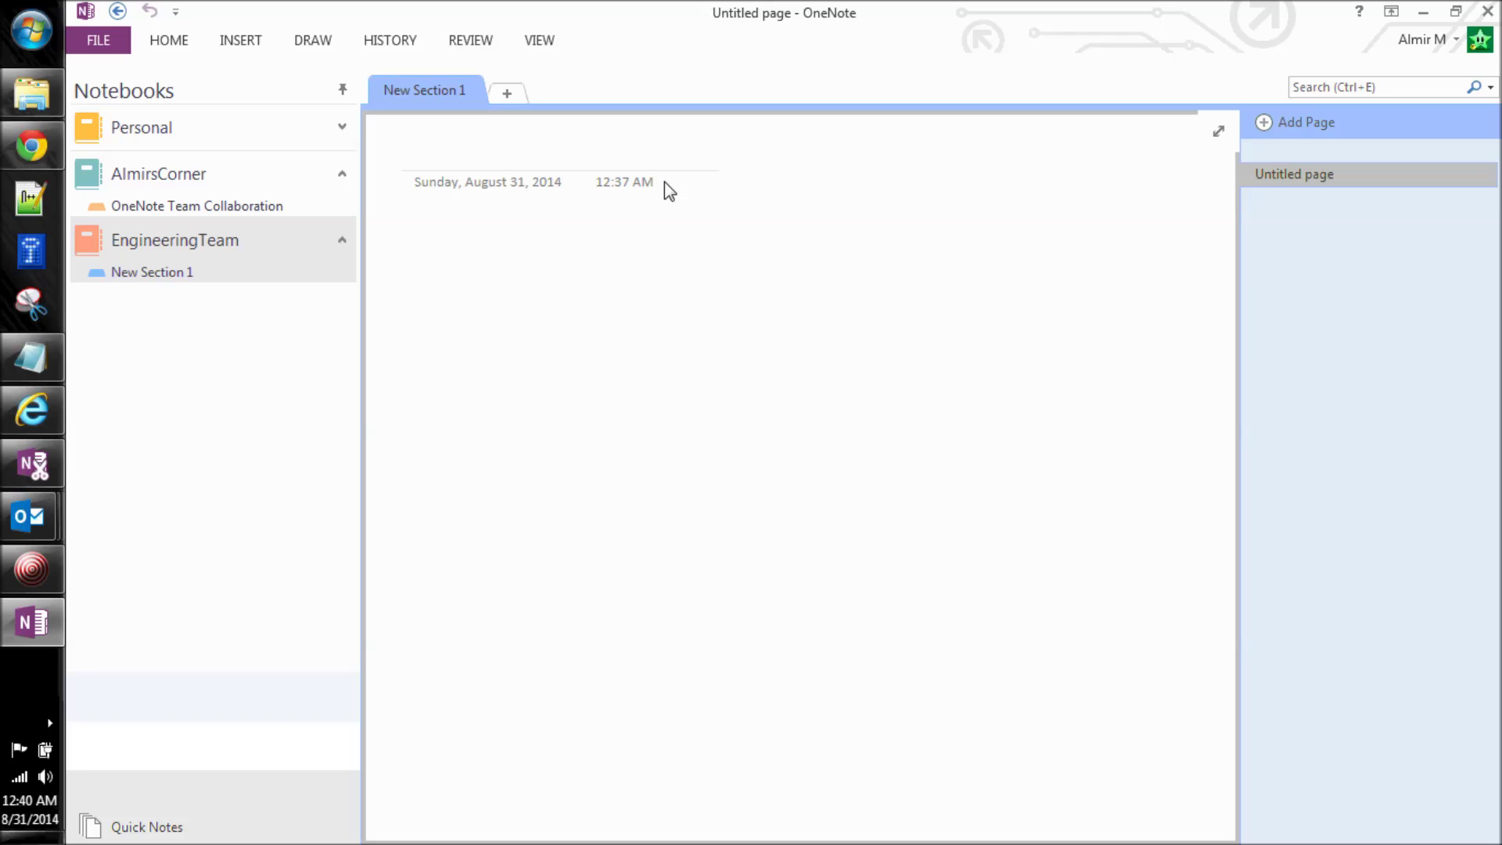
click(537, 148)
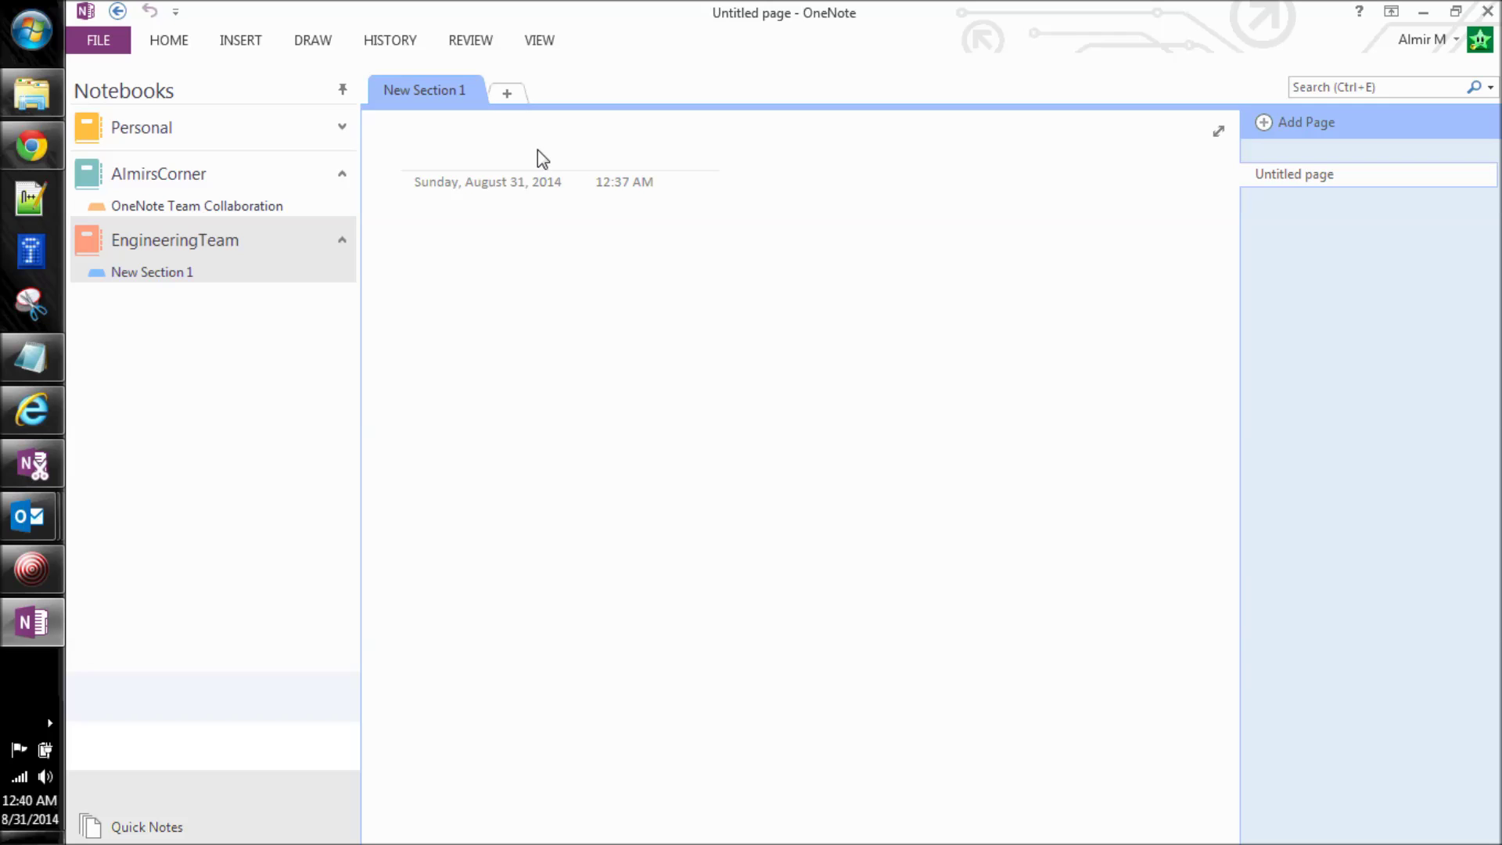
text(Test Page 1)
key(Return)
text(Flskjfklsjfs)
key(Return)
text(flksjflksjfs)
key(Return)
text(lkfjslkjf)
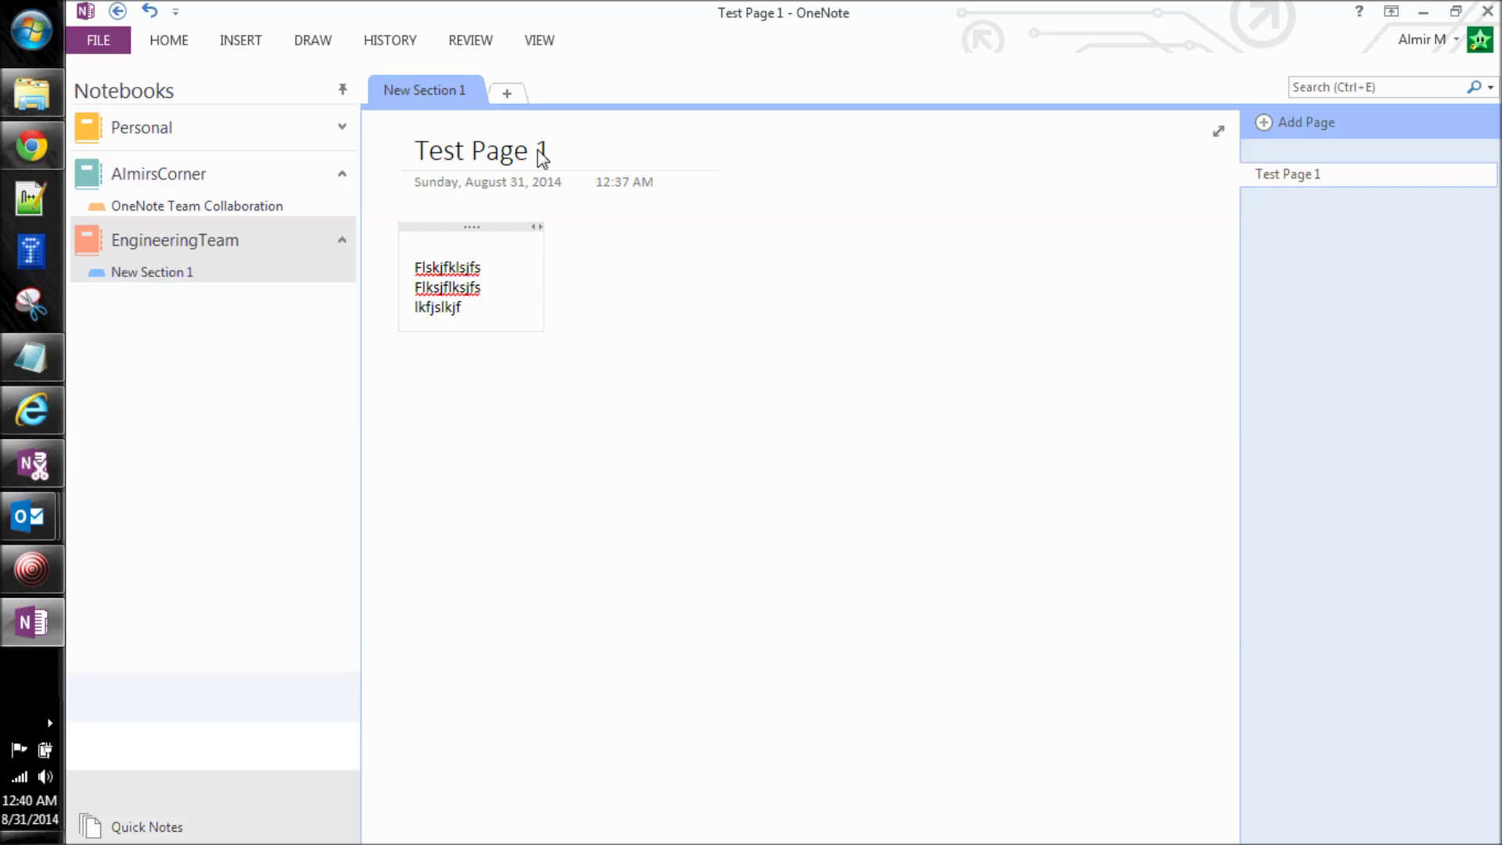
drag(543, 281, 886, 283)
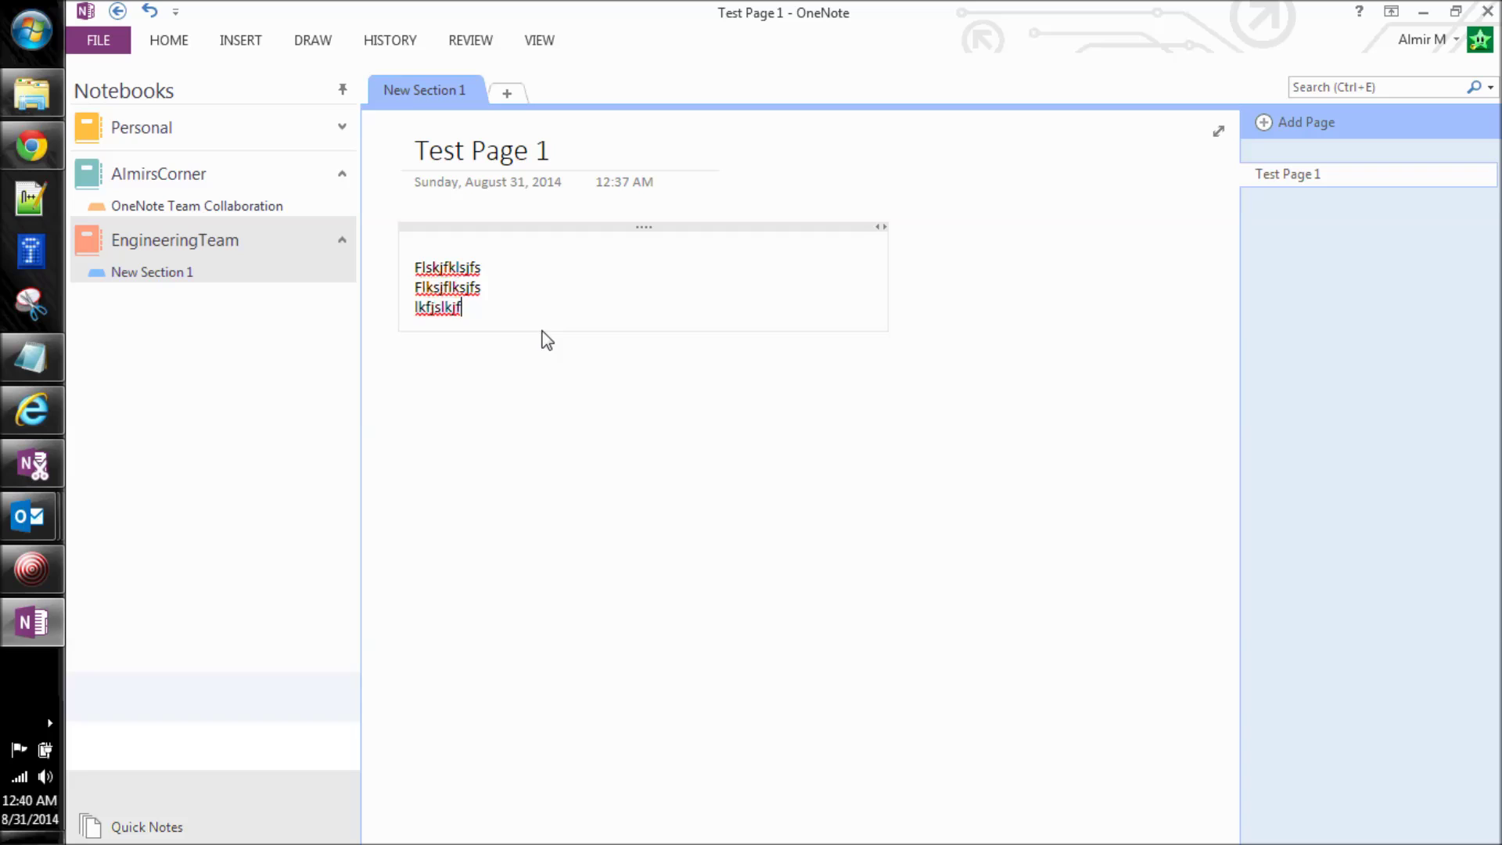
Highlight the filler text and inspect the options available for Test Page 1, including Show Page Versions
drag(440, 268, 476, 321)
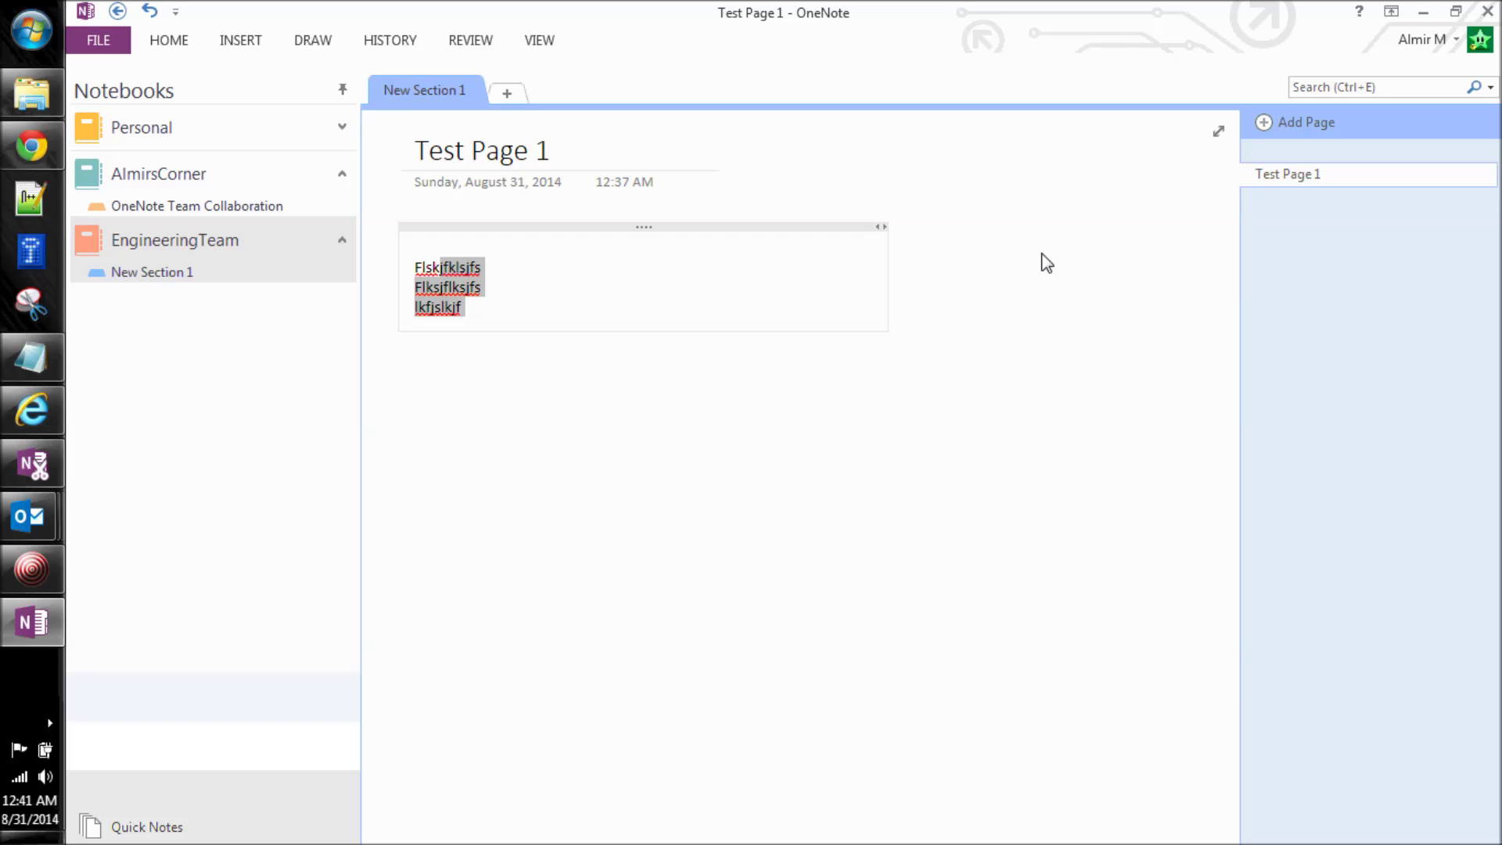
right_click(1282, 175)
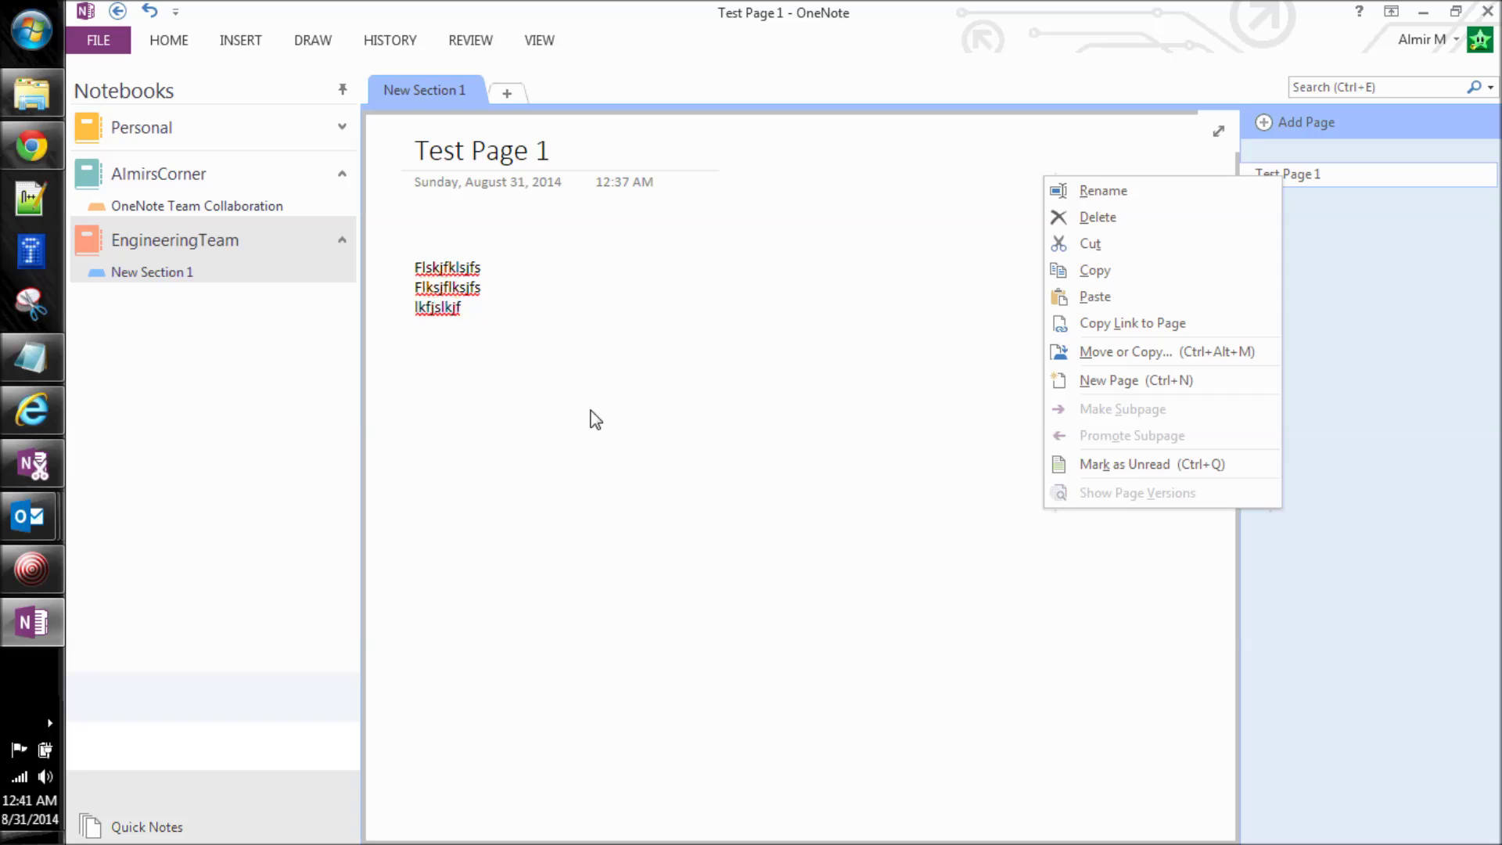
click(501, 368)
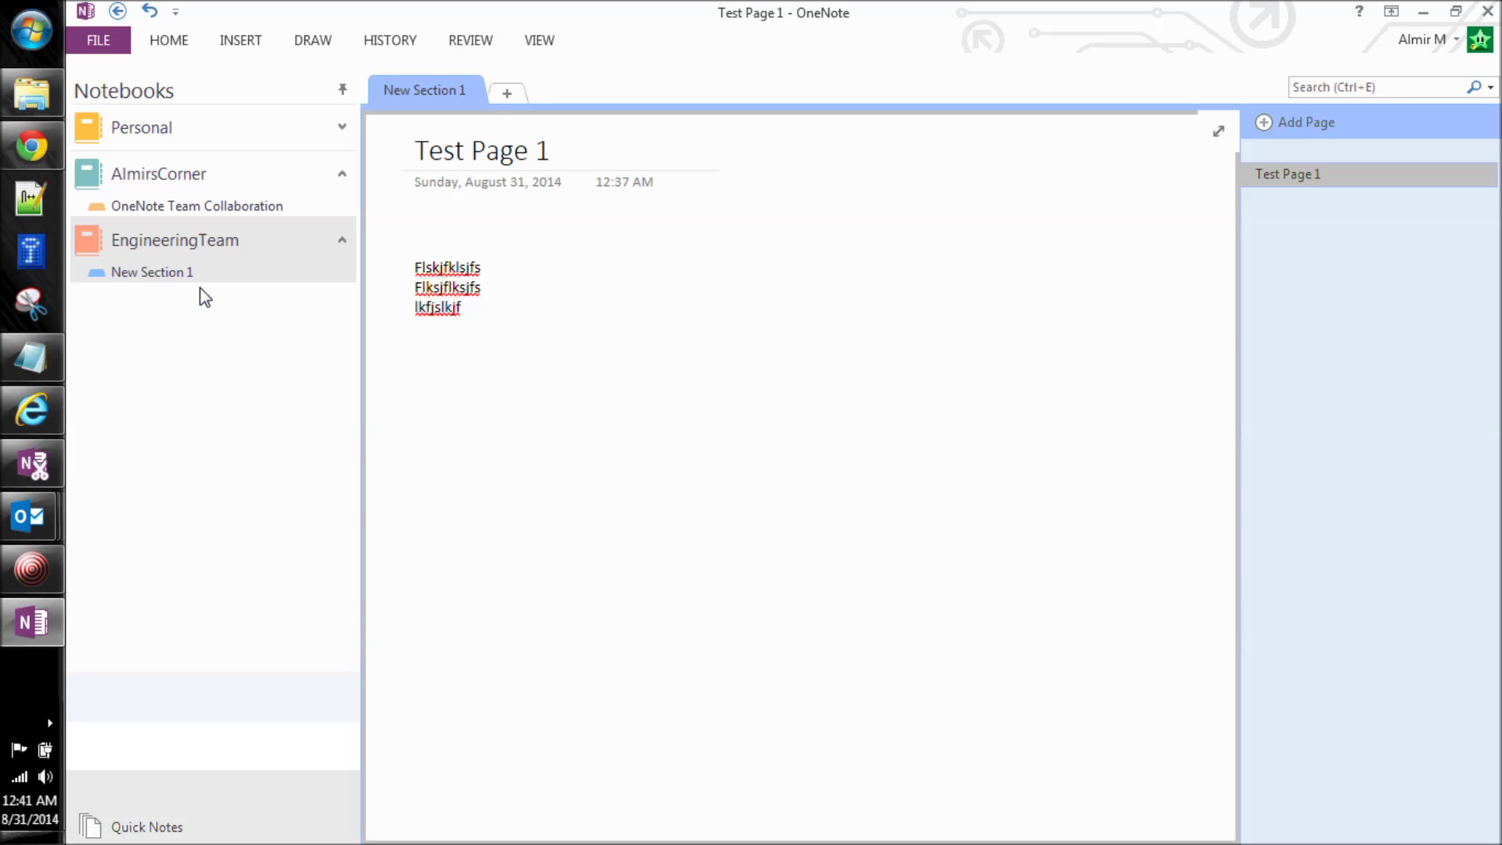
Review the OneNote Team Collaboration points on simultaneous editing and the recommended notebook structure
click(225, 207)
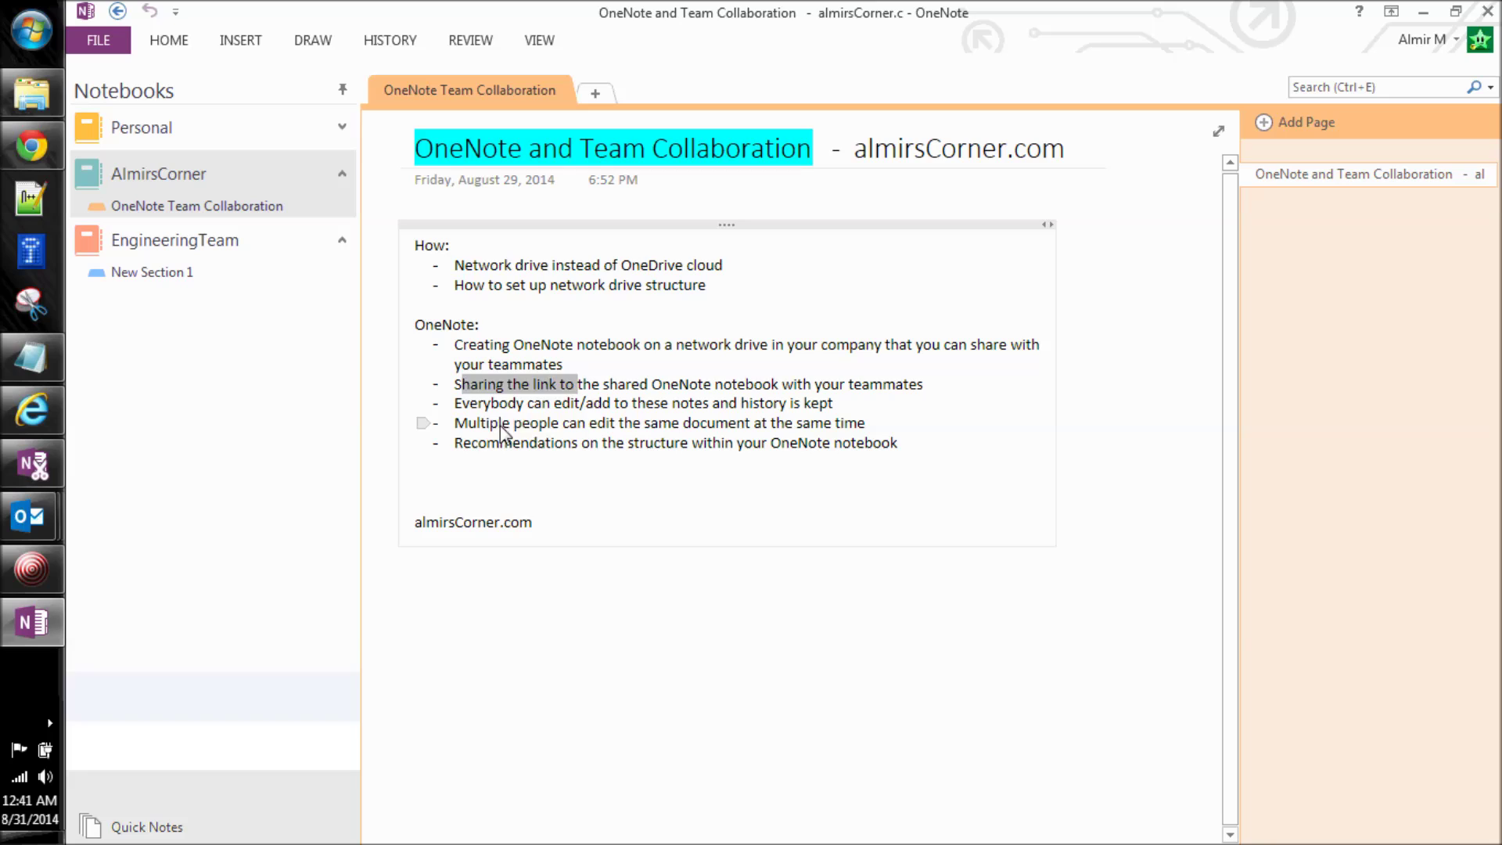
drag(487, 423, 785, 424)
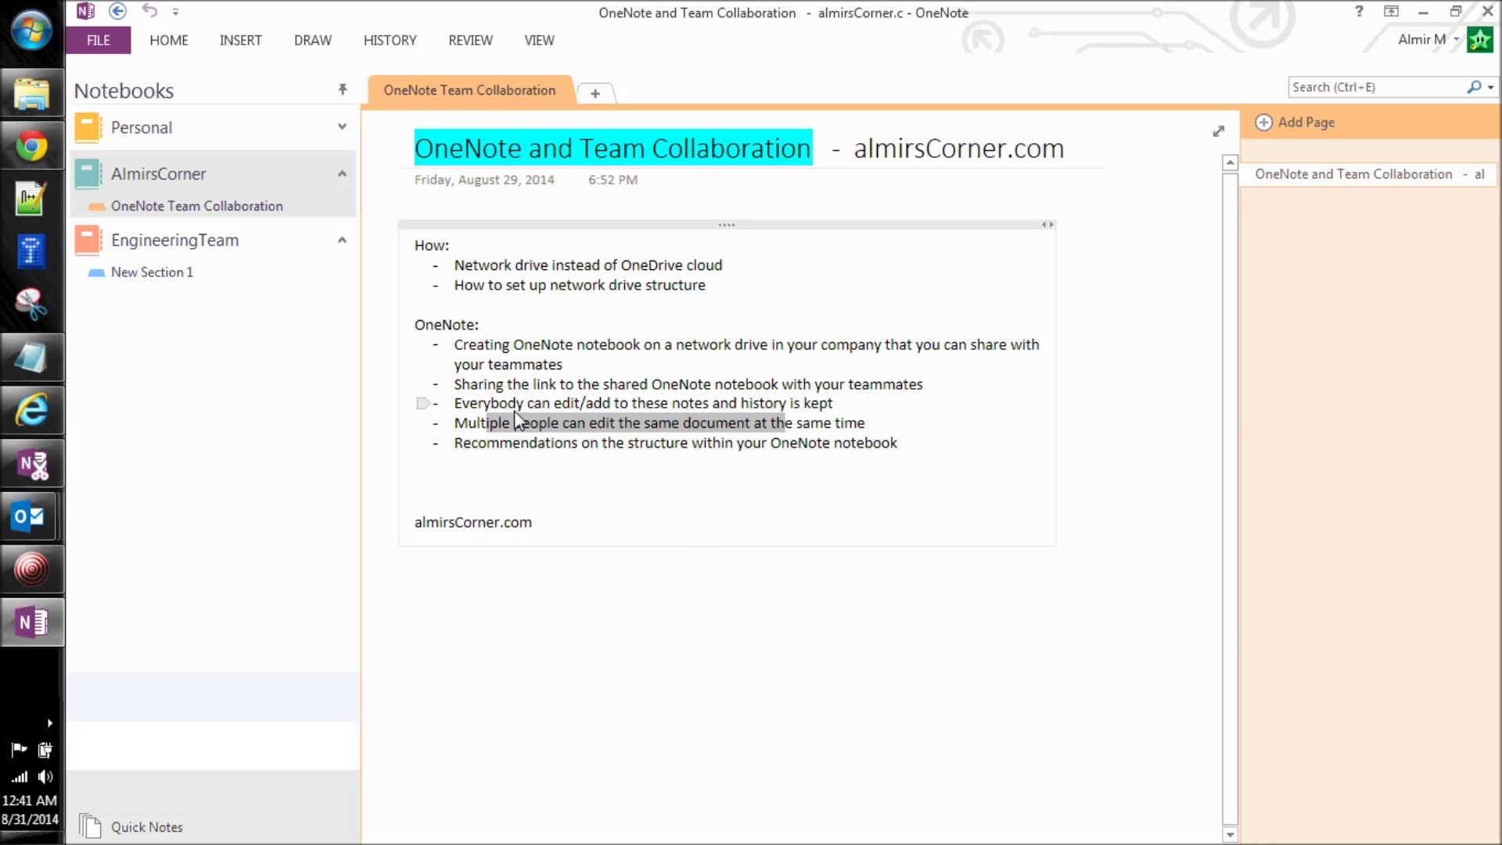
click(501, 444)
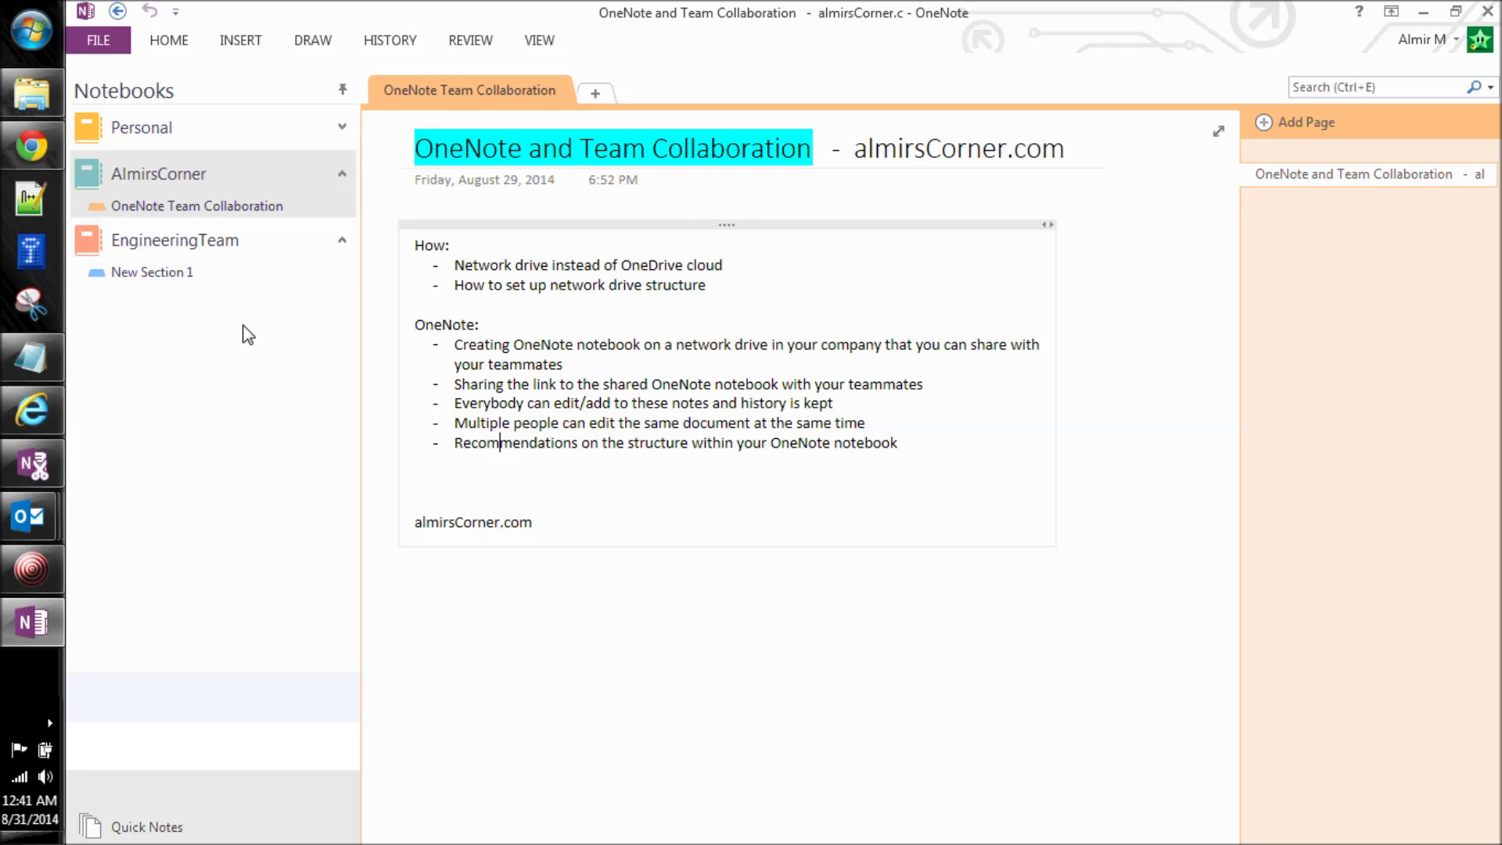
Delete New Section 1 from the EngineeringTeam notebook, moving it to the notebook's Recycle Bin
right_click(172, 274)
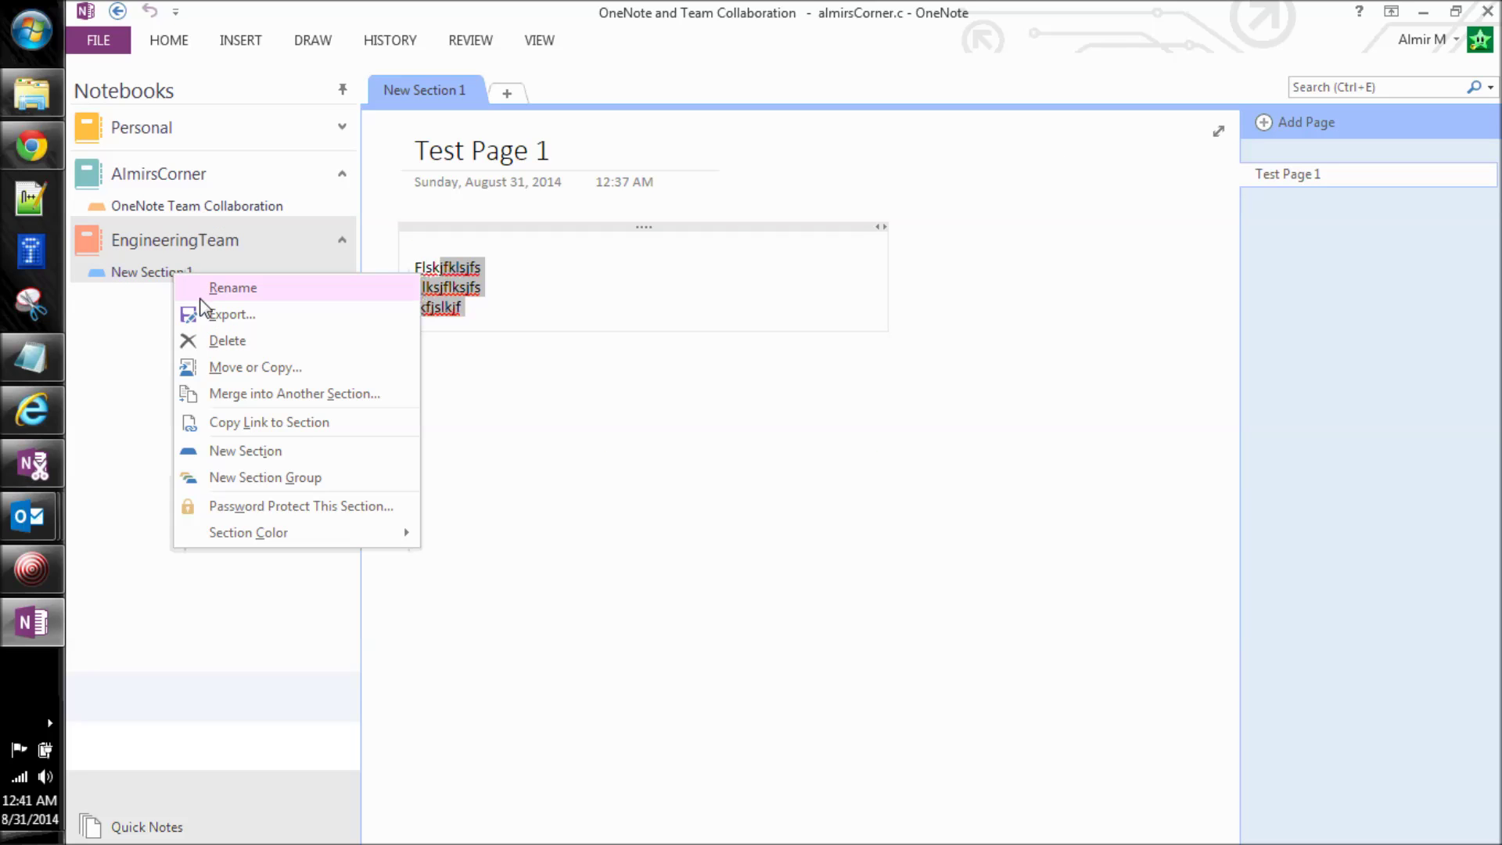
click(165, 303)
right_click(168, 276)
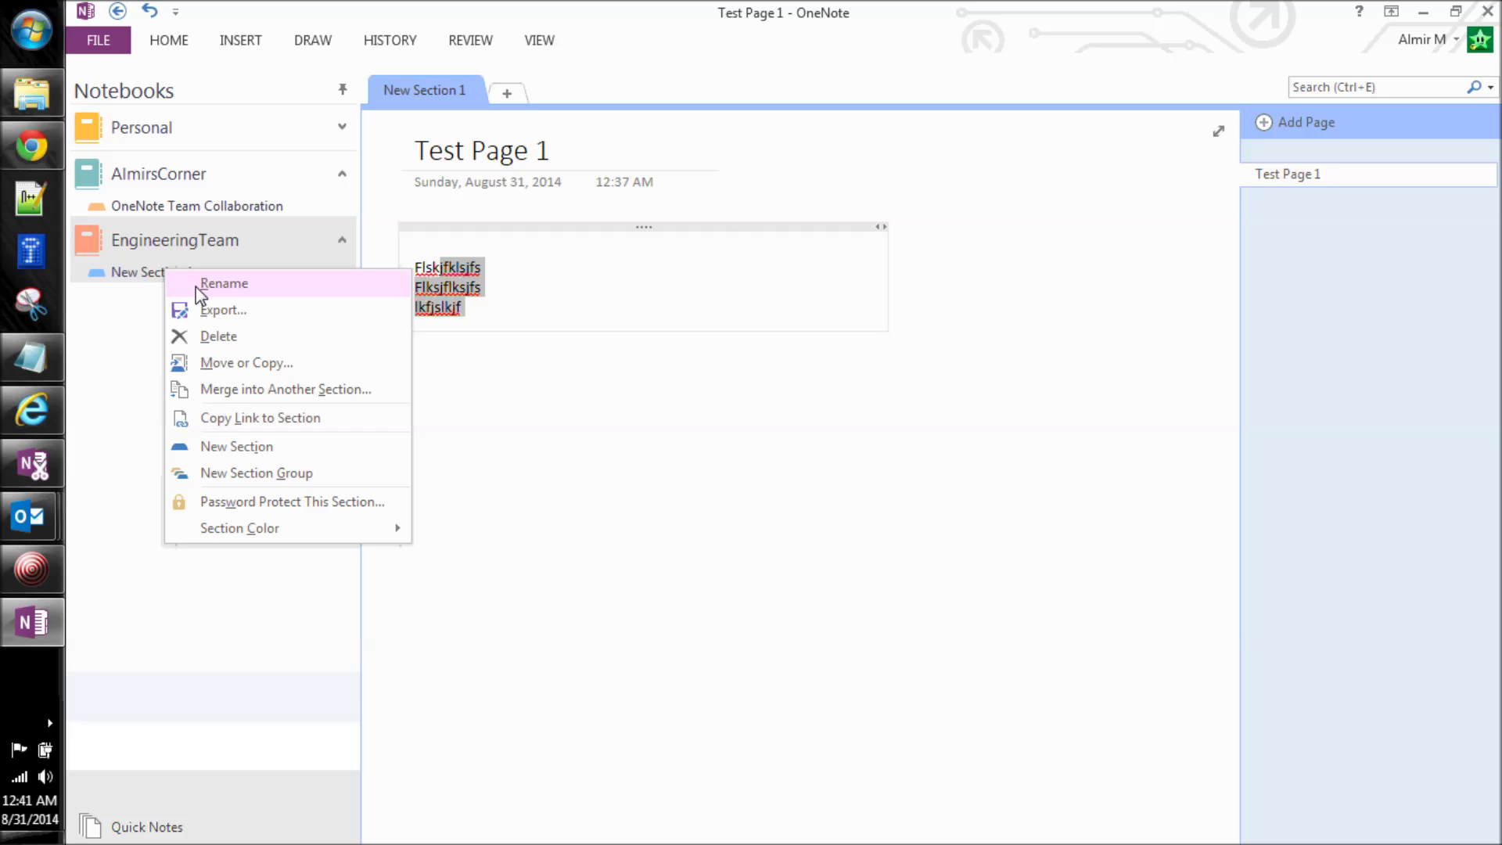
click(217, 332)
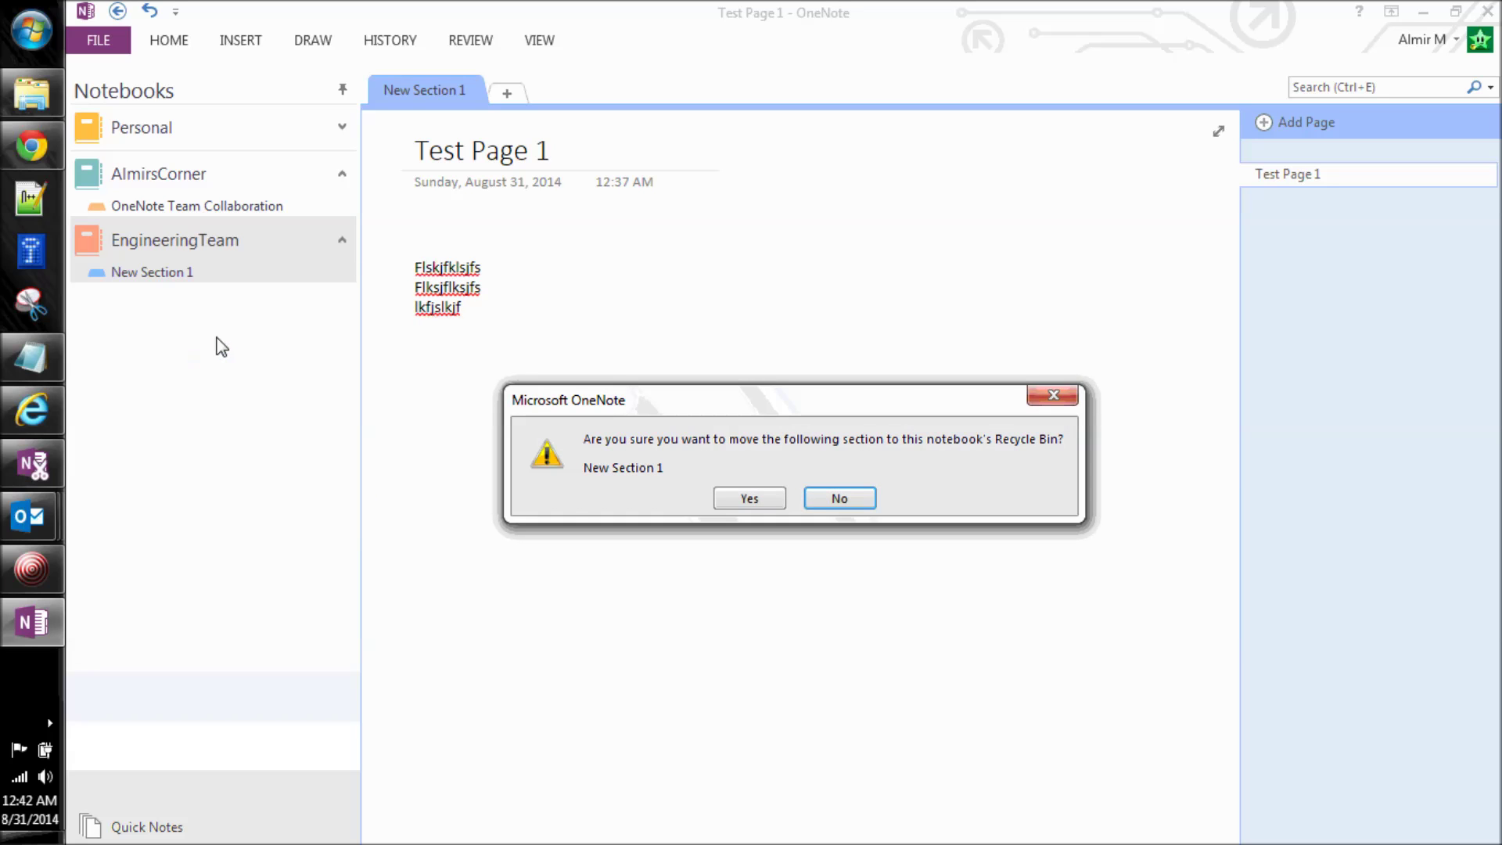
click(755, 497)
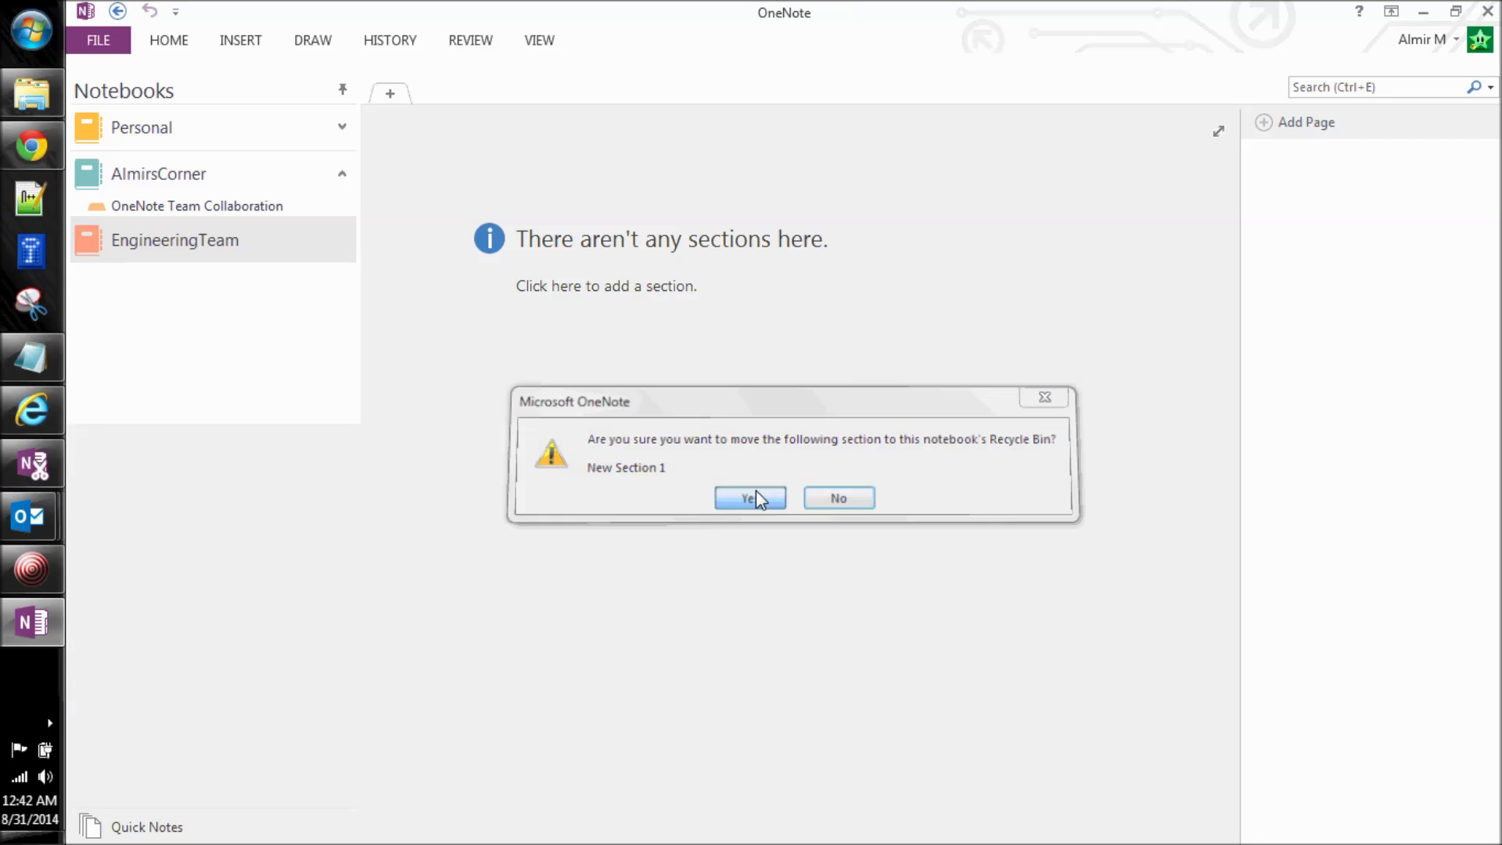
Create a section group in the EngineeringTeam notebook and name it Team Wiki
right_click(207, 243)
click(184, 291)
right_click(182, 285)
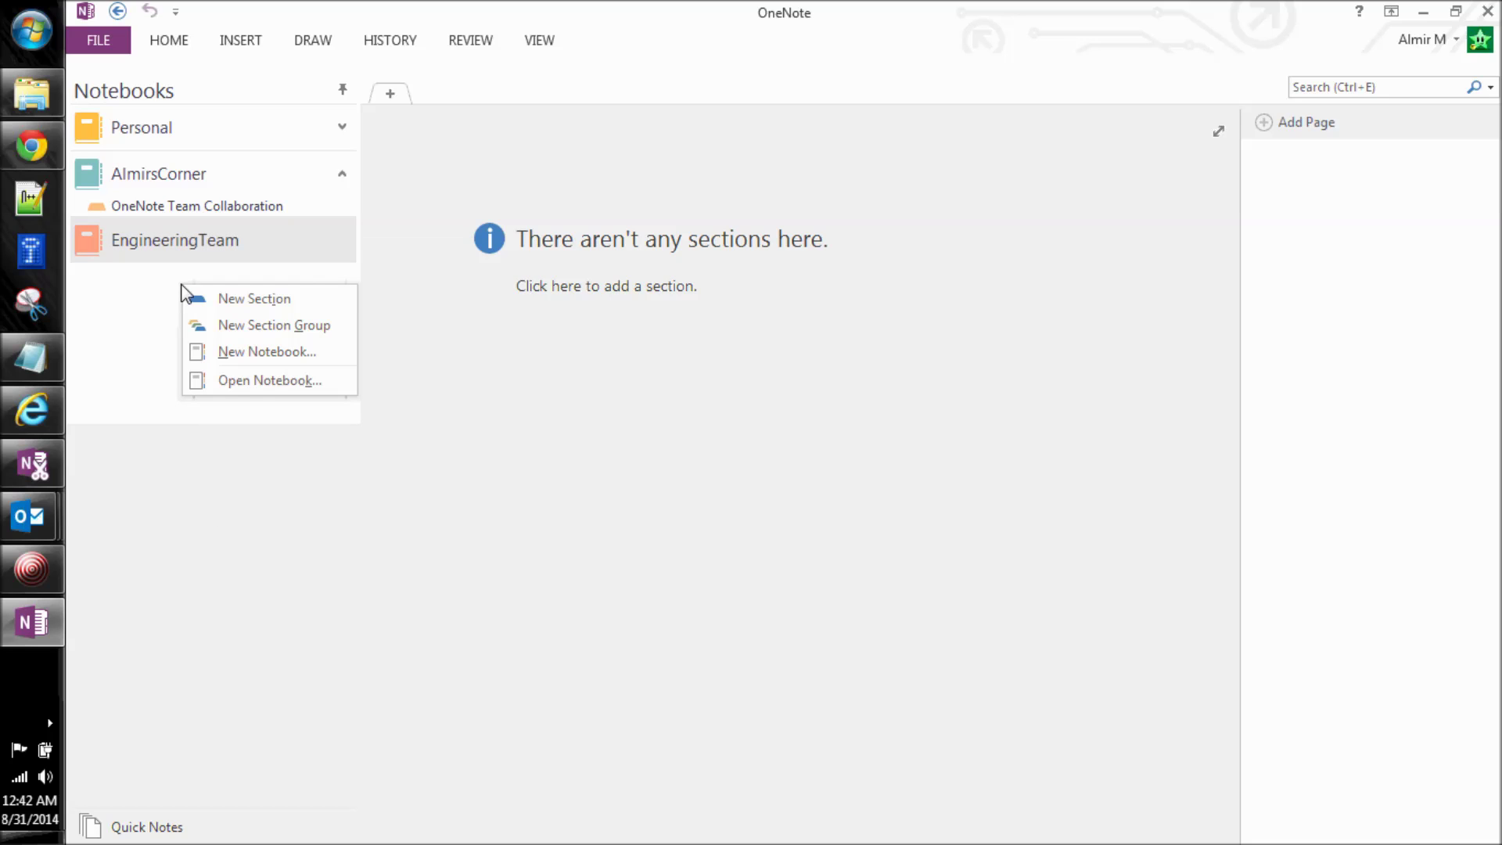
click(274, 326)
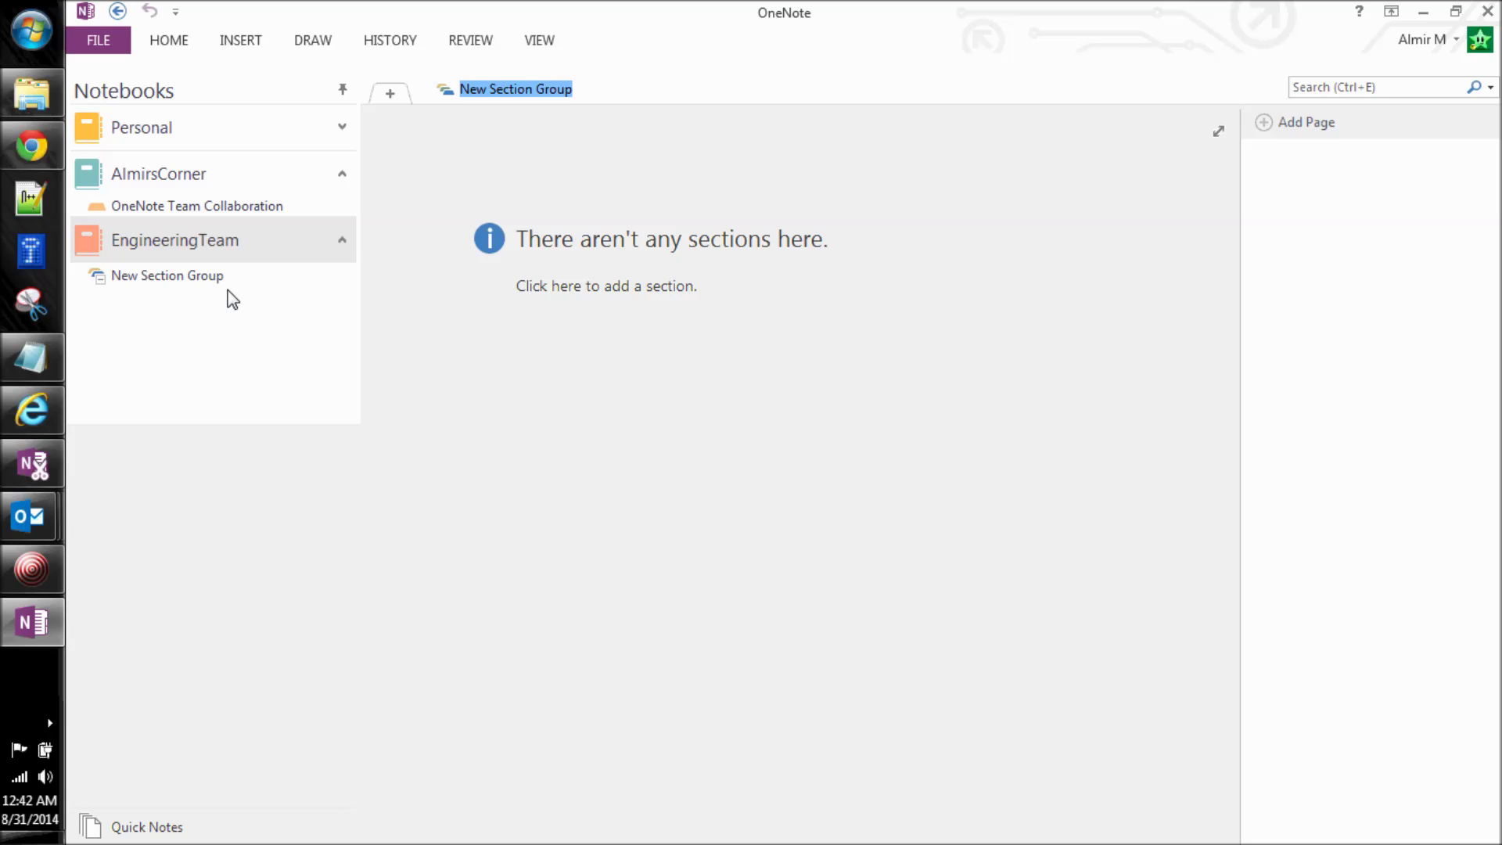
right_click(219, 277)
click(269, 291)
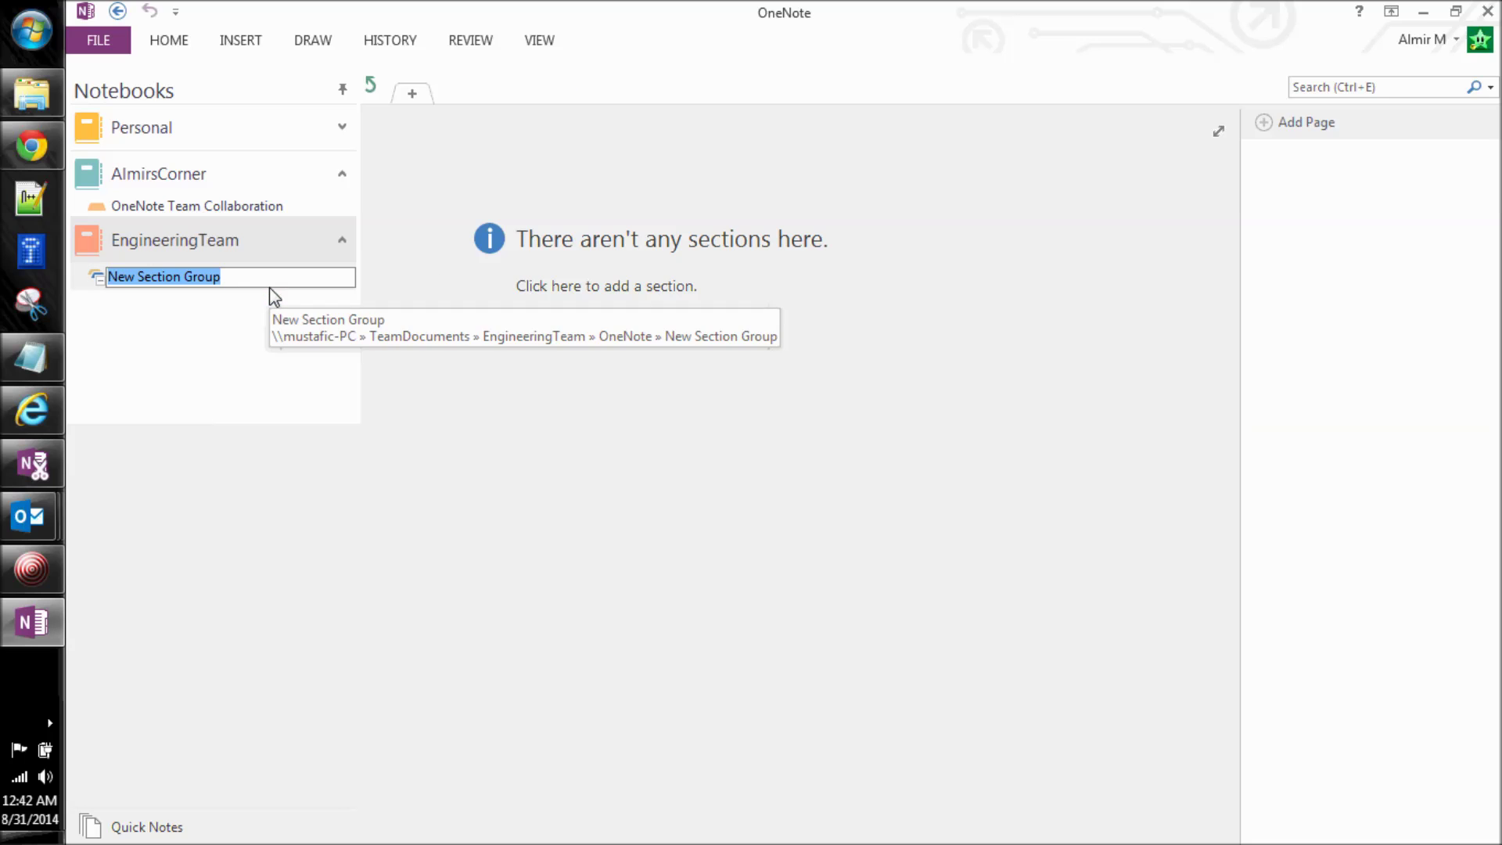
text(Team Wiki)
key(Return)
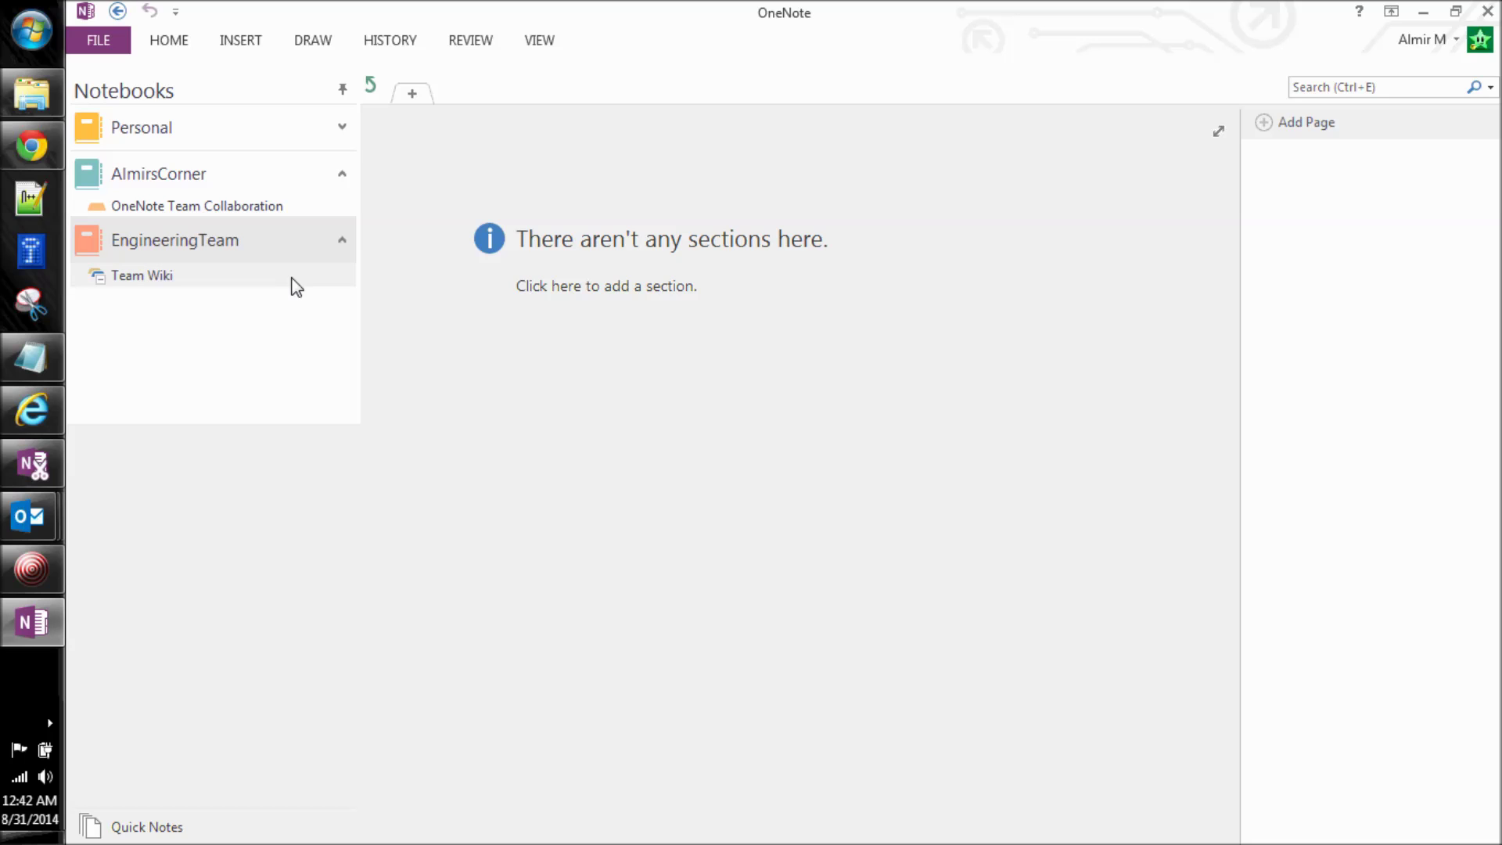
Add a new section inside the Team Wiki section group and rename it High Level Documents
right_click(160, 292)
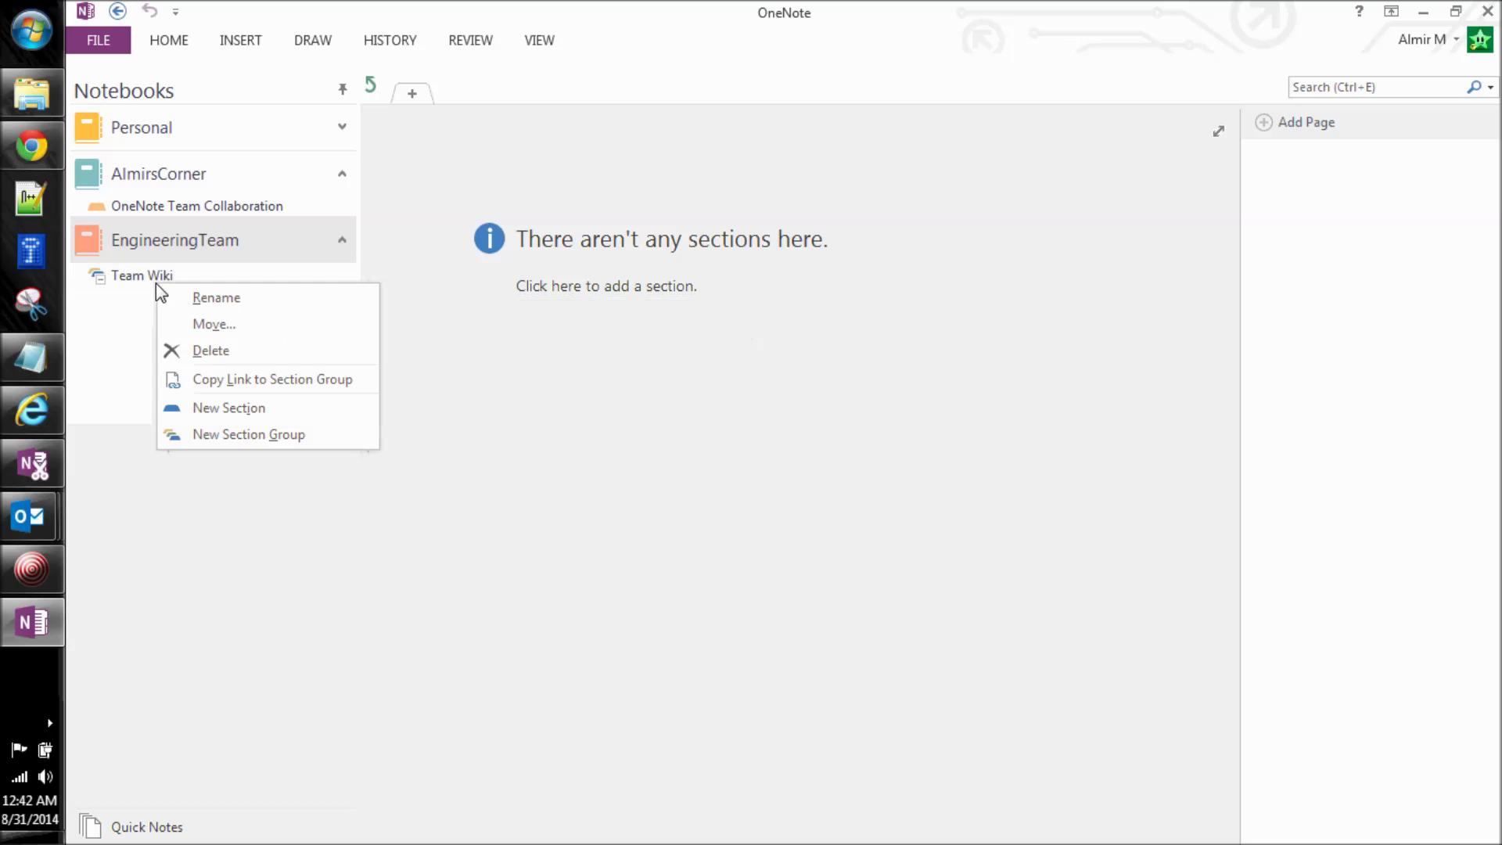
click(141, 279)
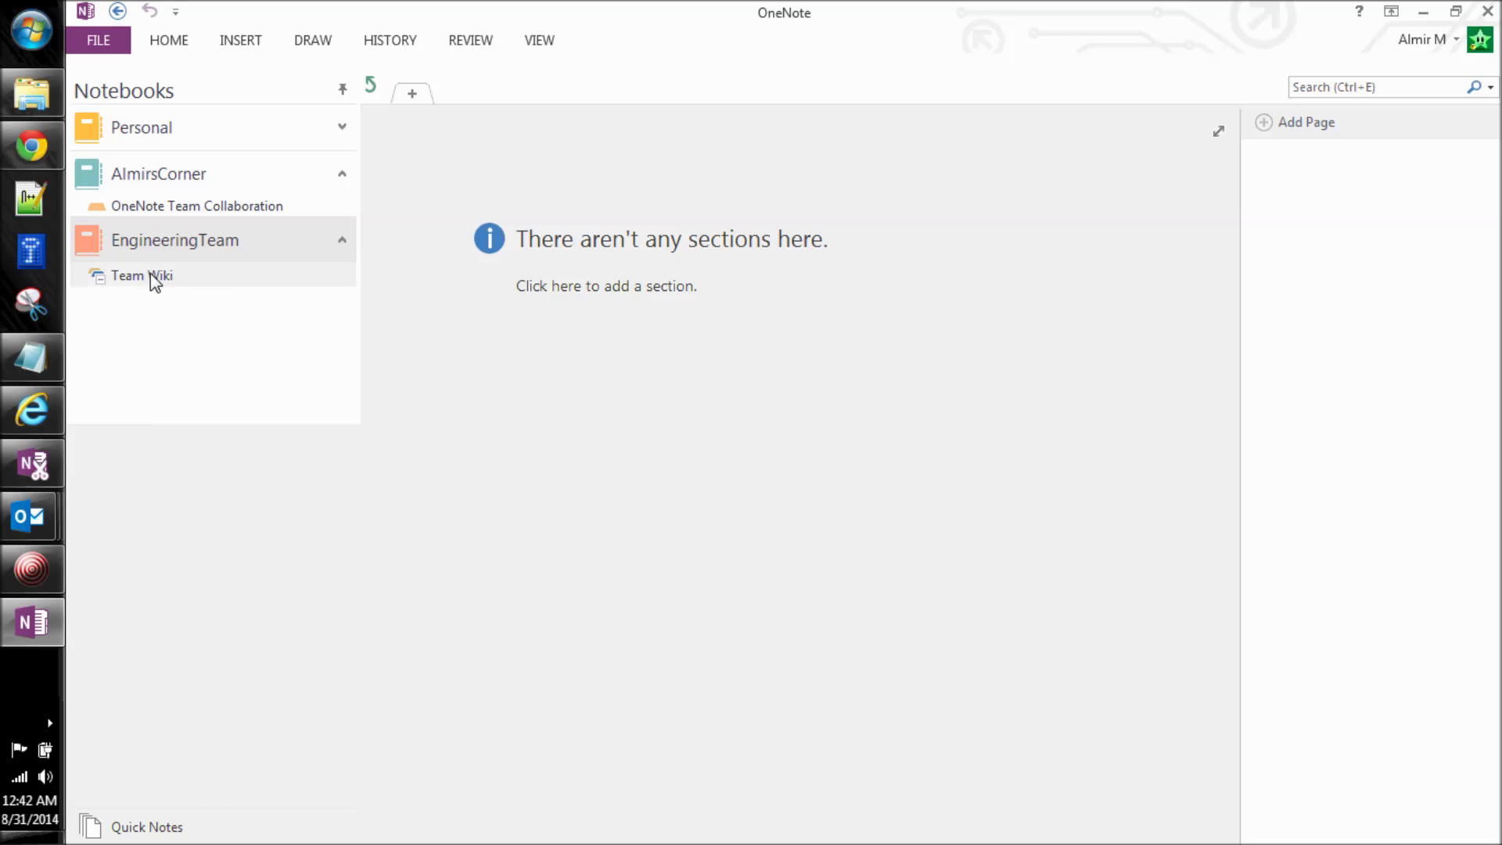
right_click(151, 274)
click(224, 399)
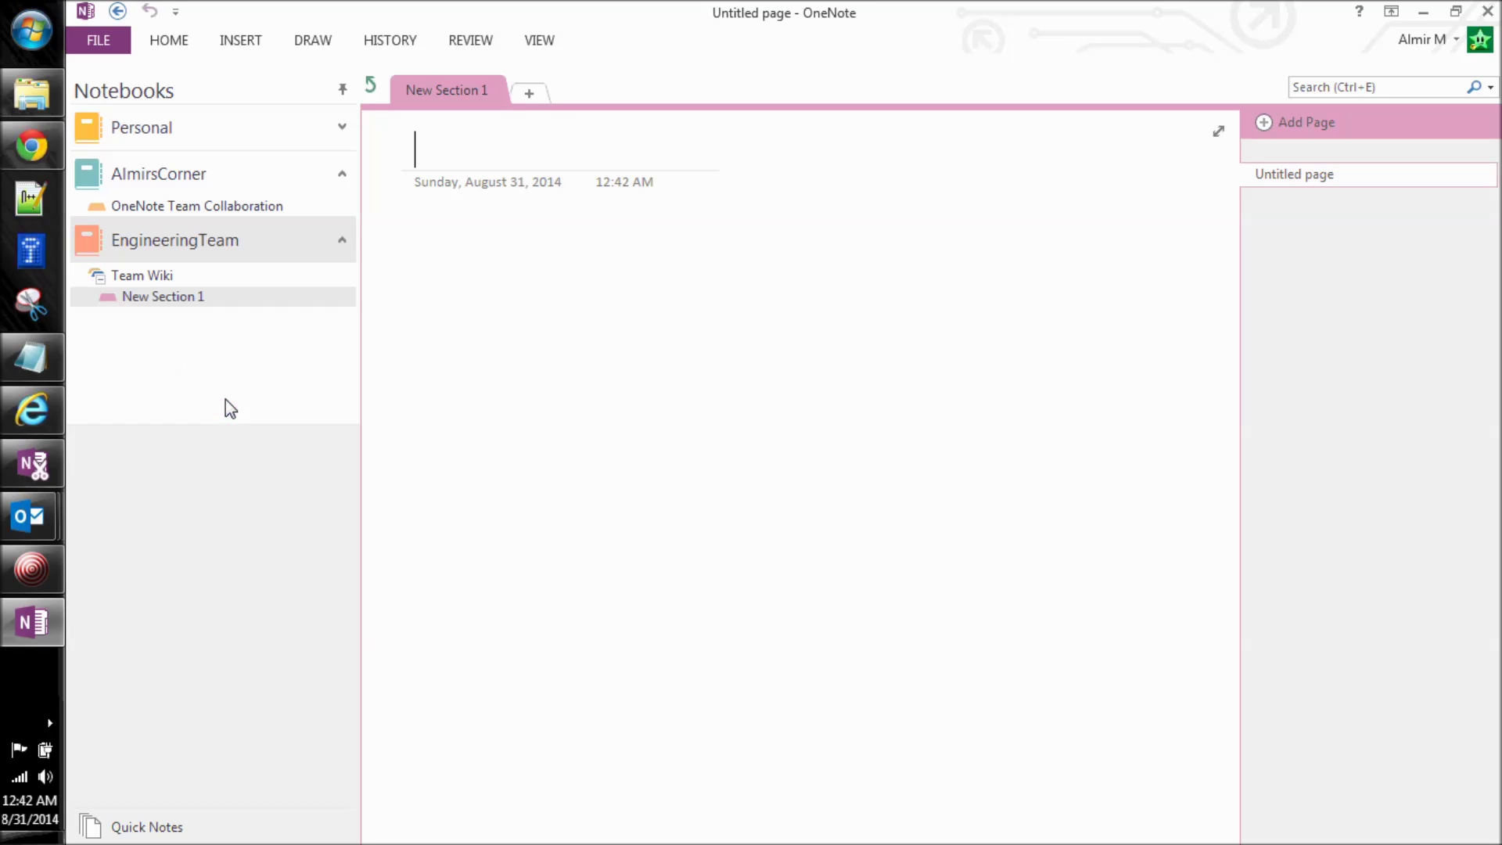
right_click(200, 301)
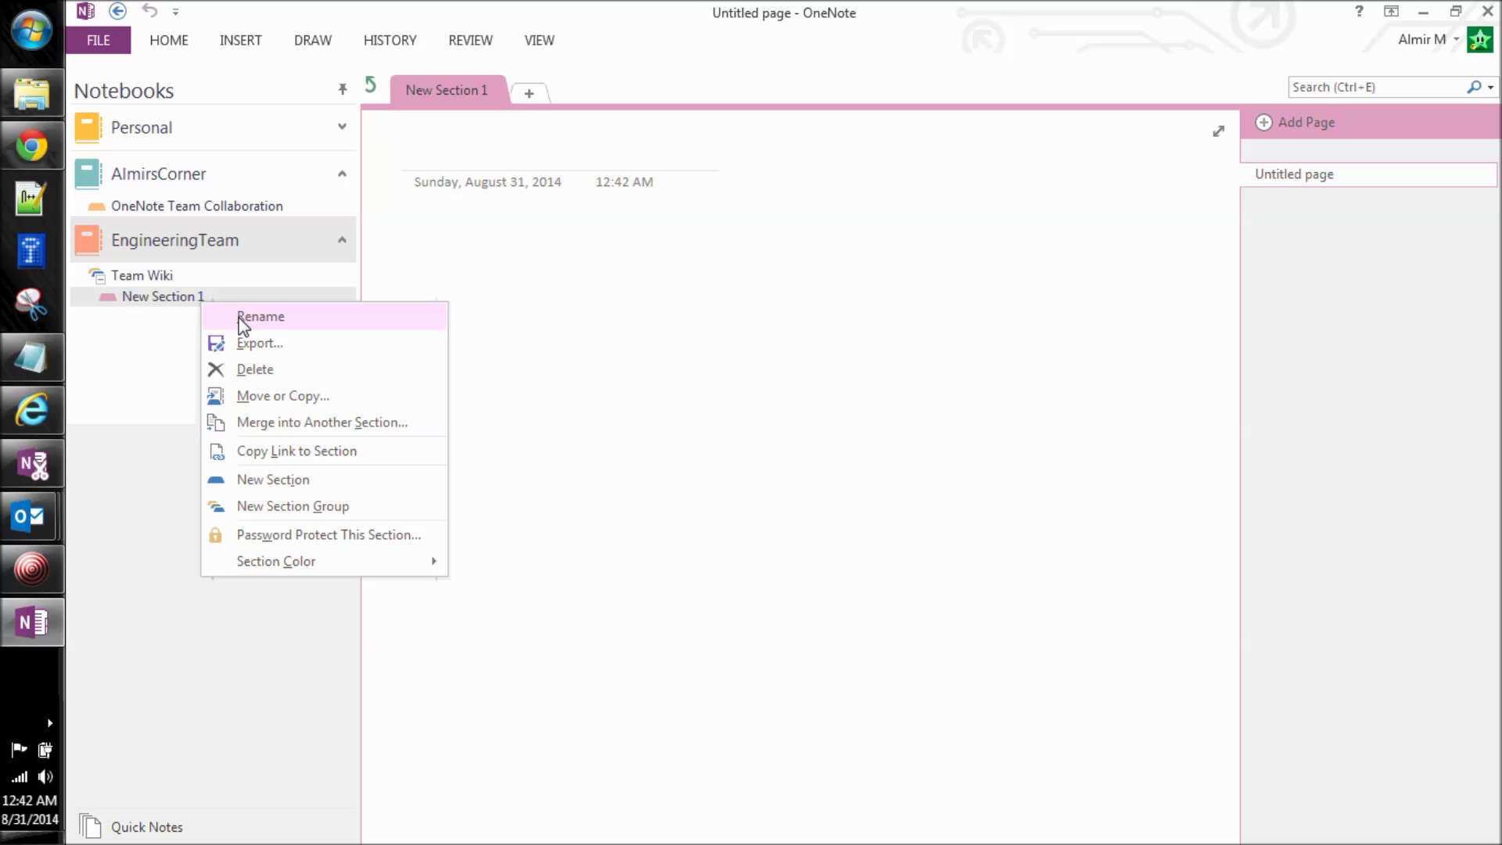
click(274, 314)
text(Ho)
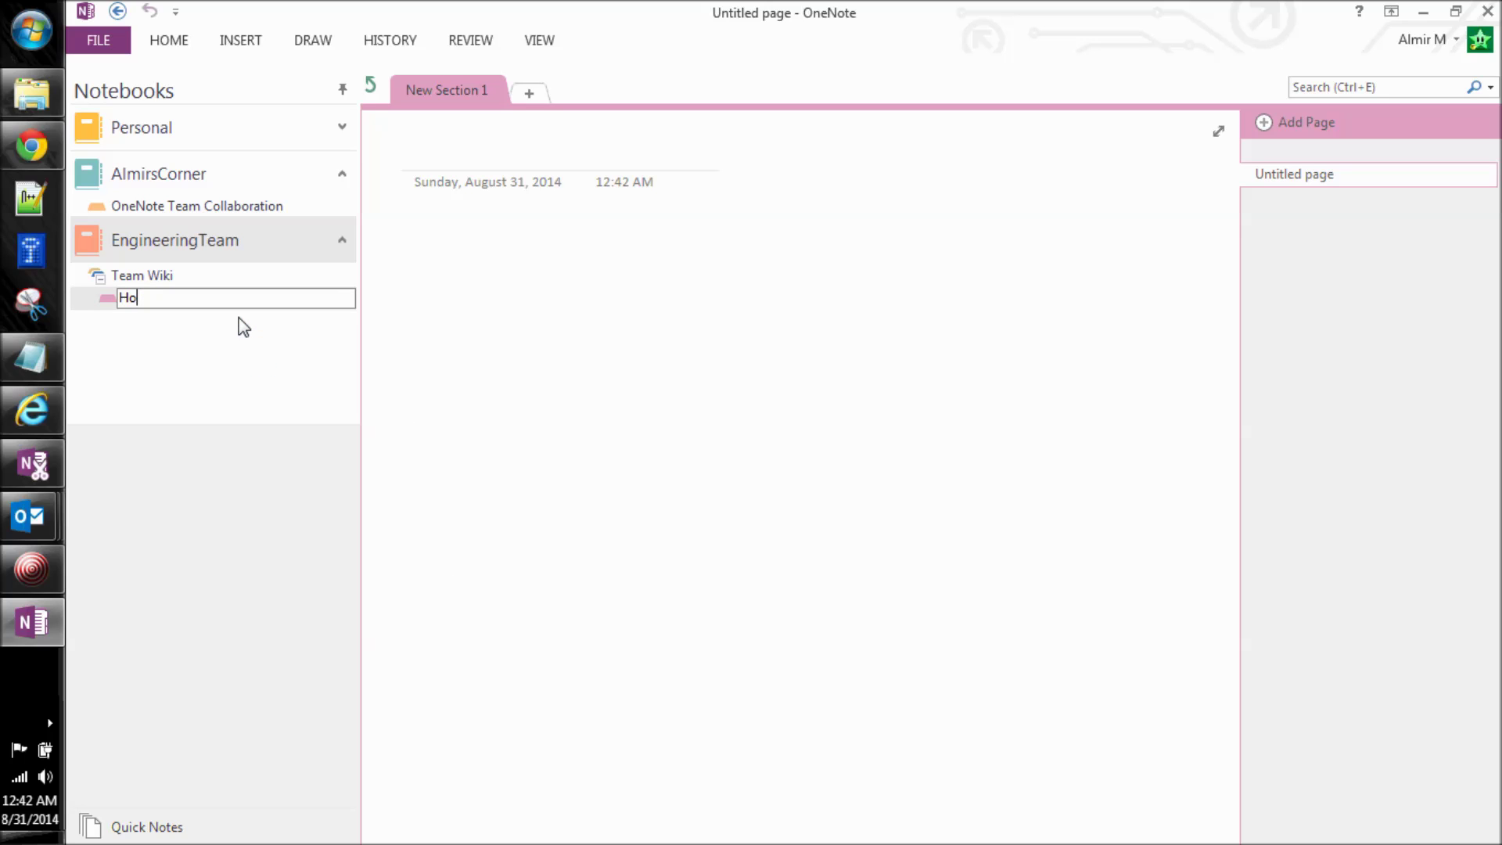
key(BackSpace)
text(igh Level Documents)
key(Return)
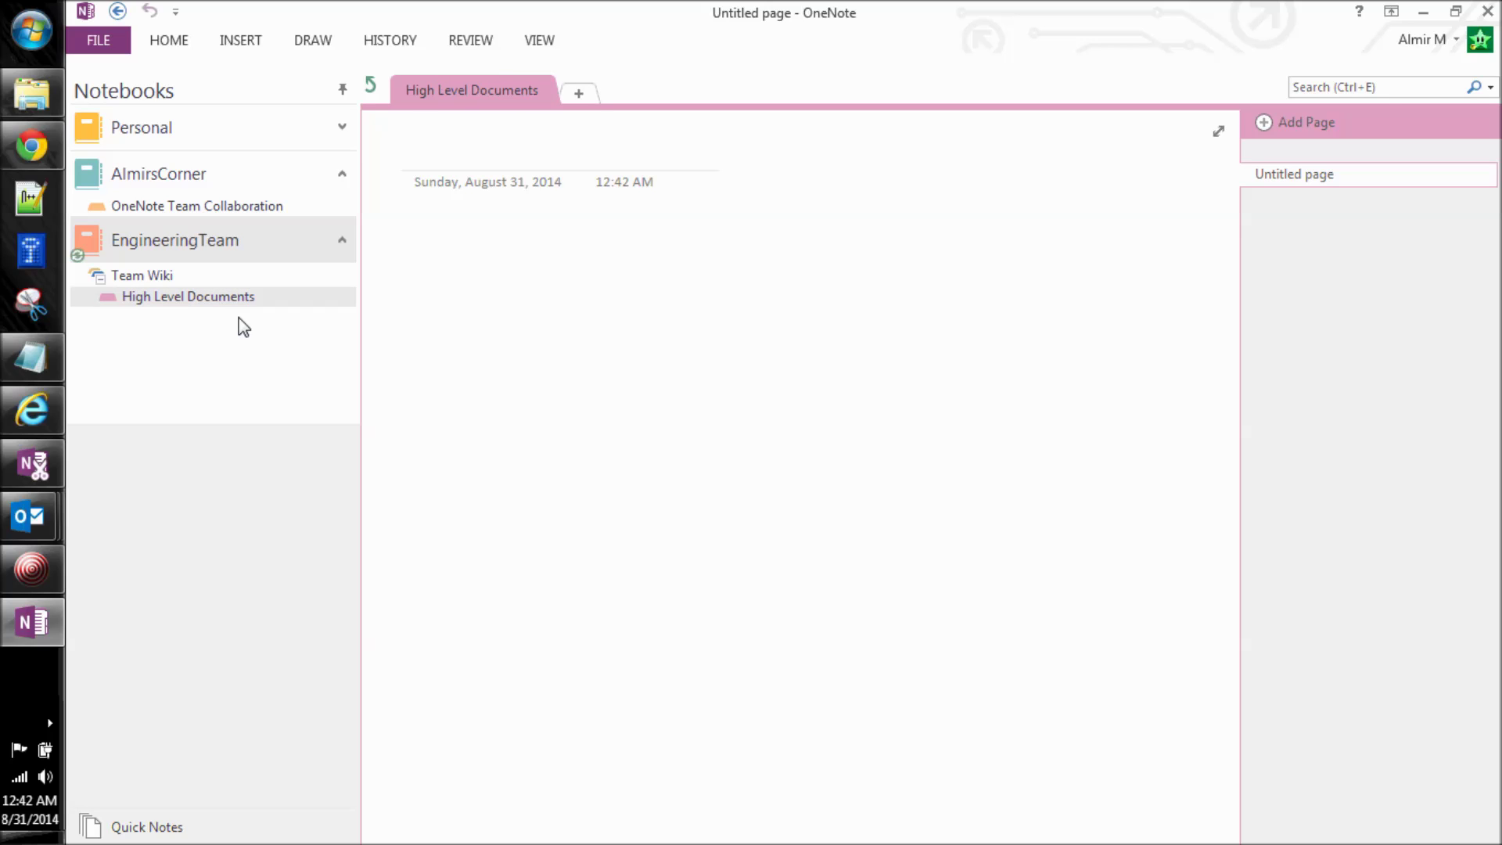
double_click(156, 275)
right_click(158, 275)
click(128, 366)
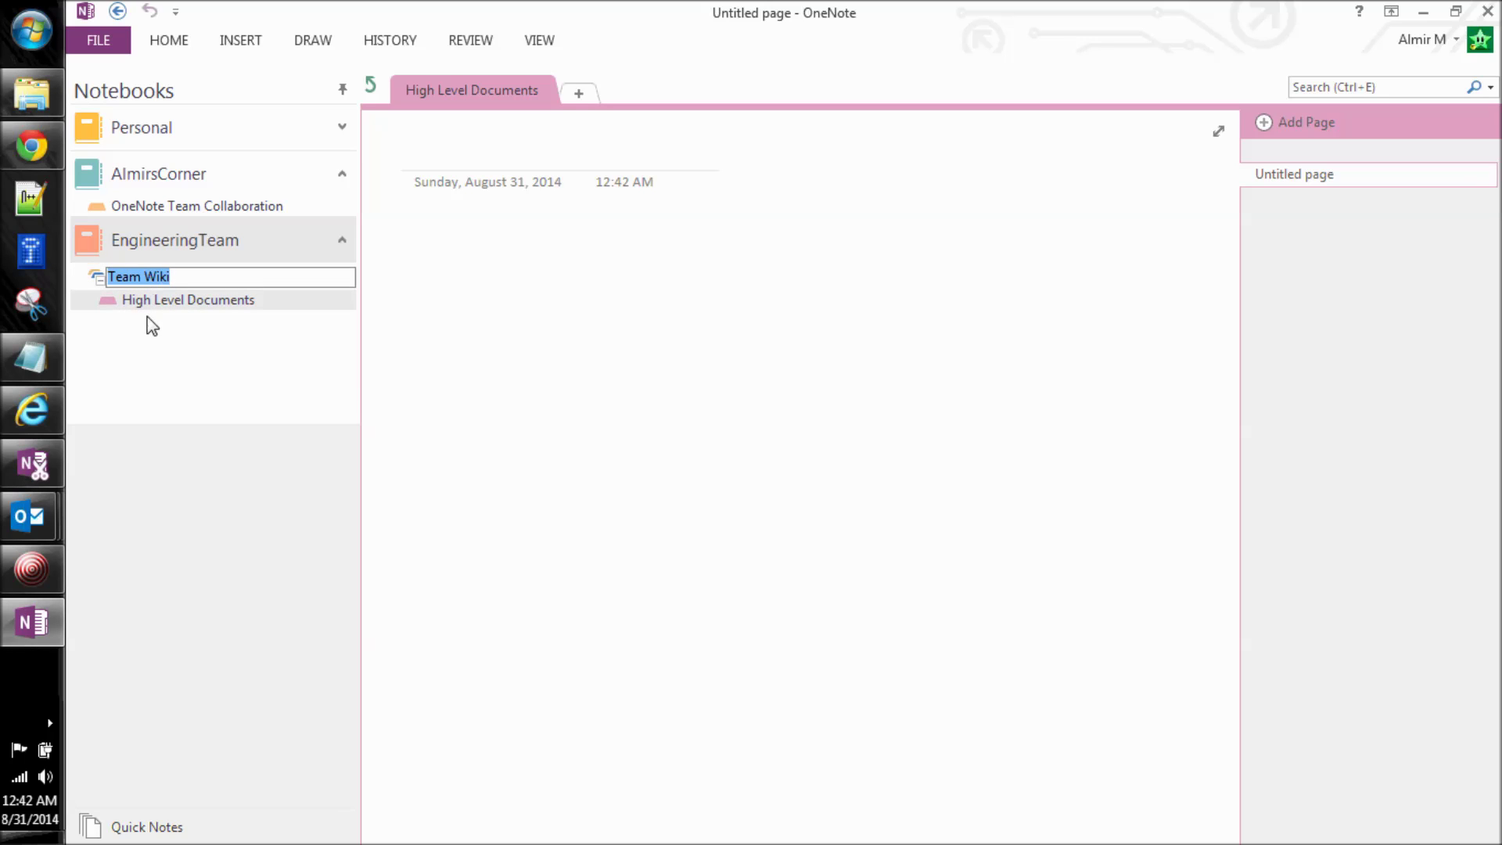
click(161, 297)
Add a second section to the Team Wiki section group and name it Database documents
right_click(158, 277)
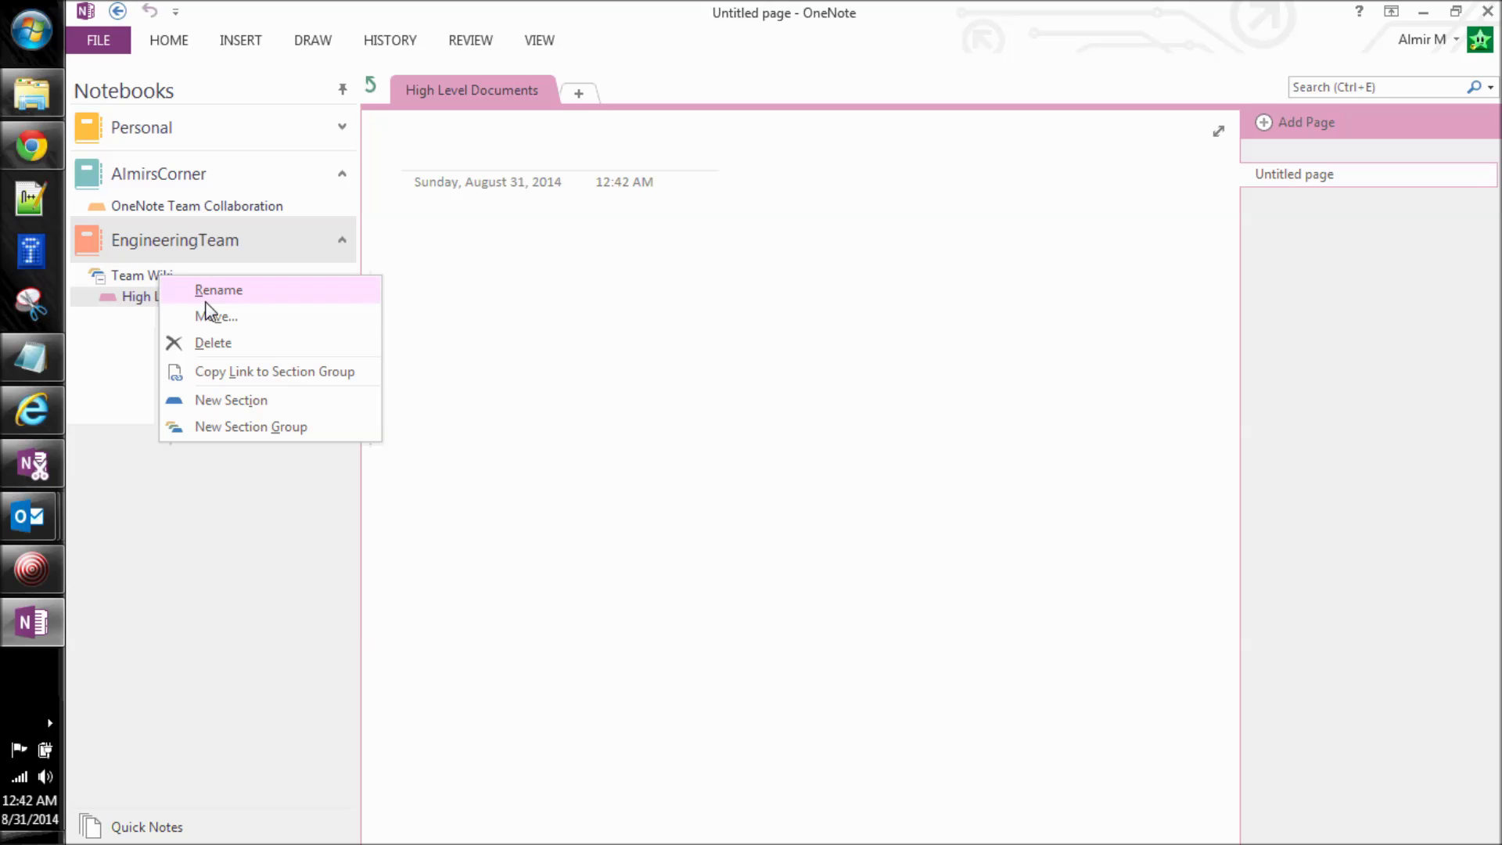
click(234, 397)
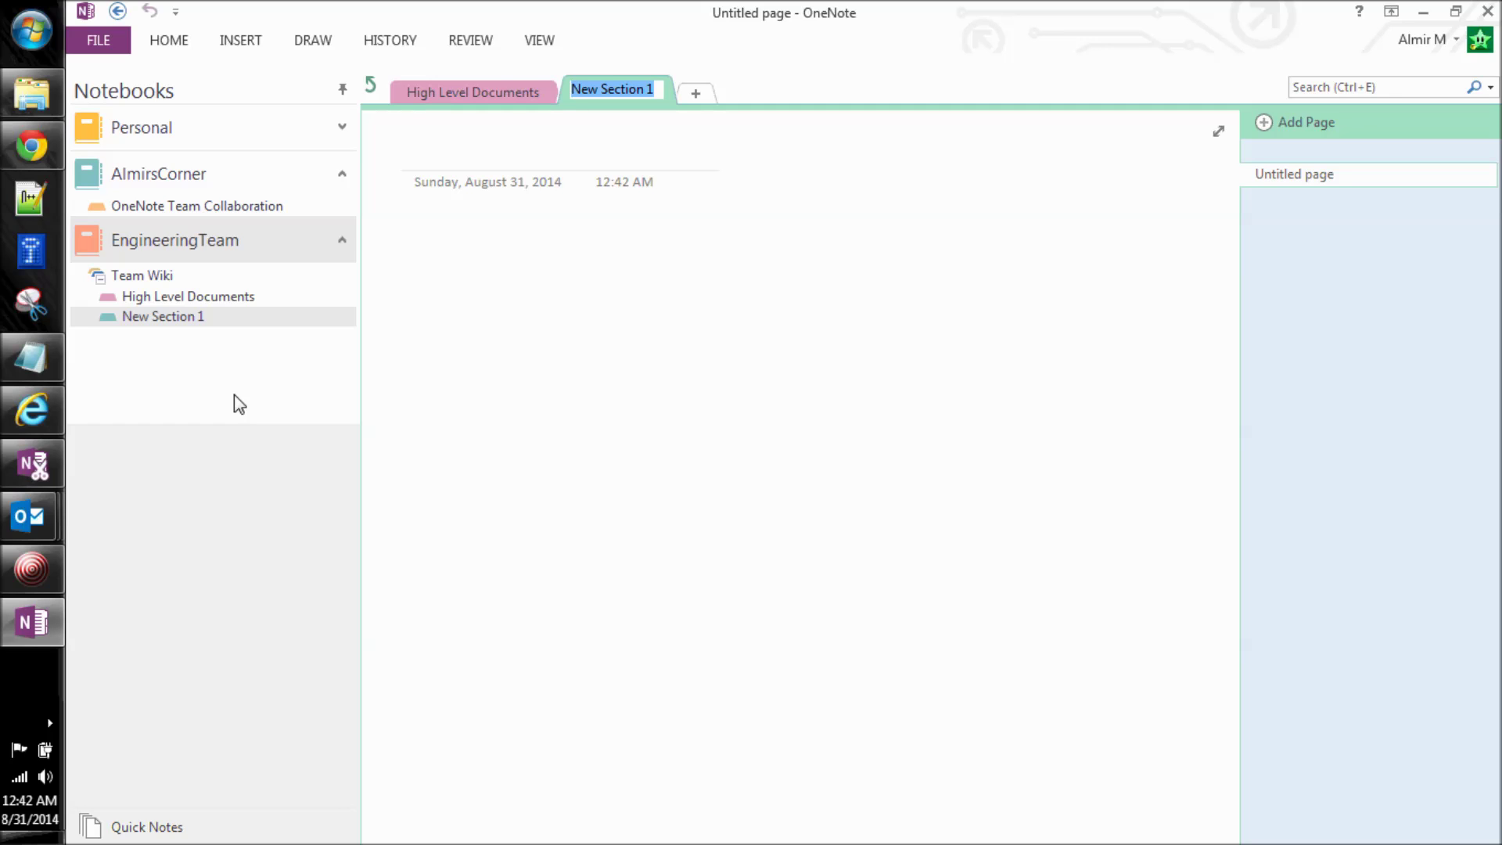
text(Database)
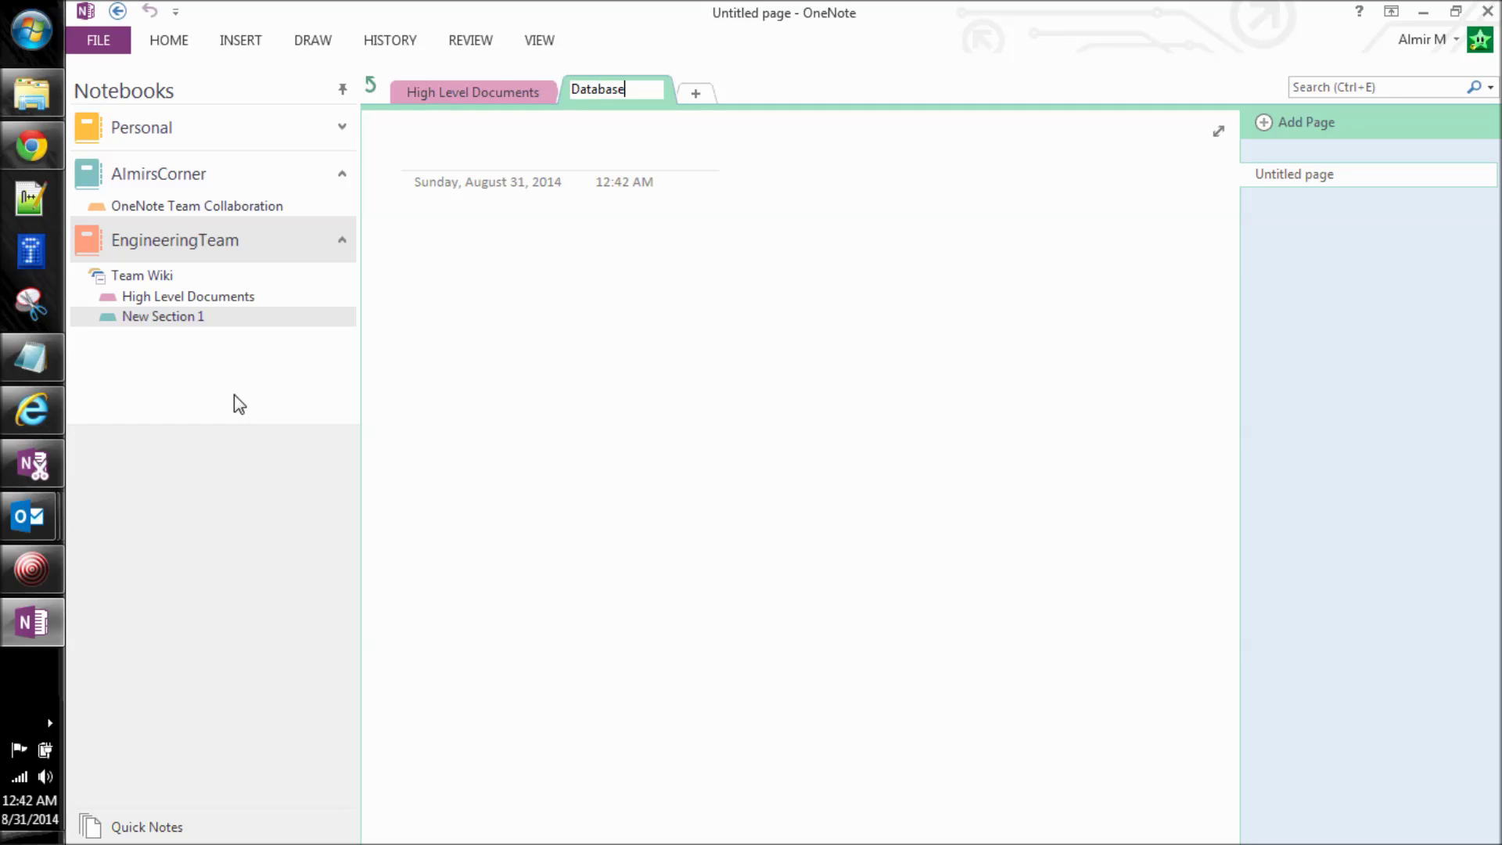
text( documents)
key(Return)
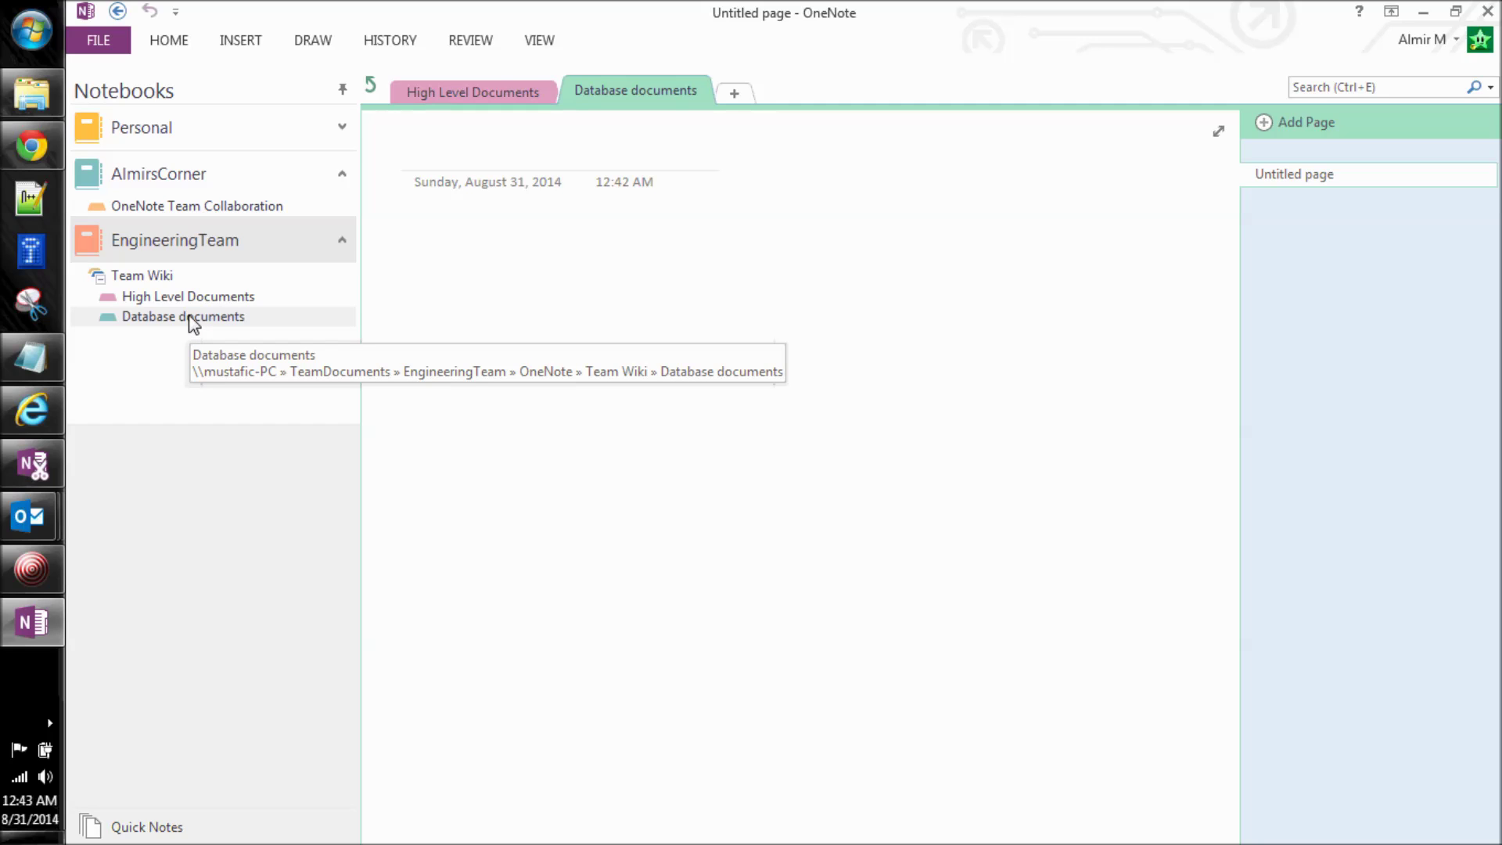
Add a third section named Diagrams to the Team Wiki section group and open it
right_click(167, 276)
click(245, 400)
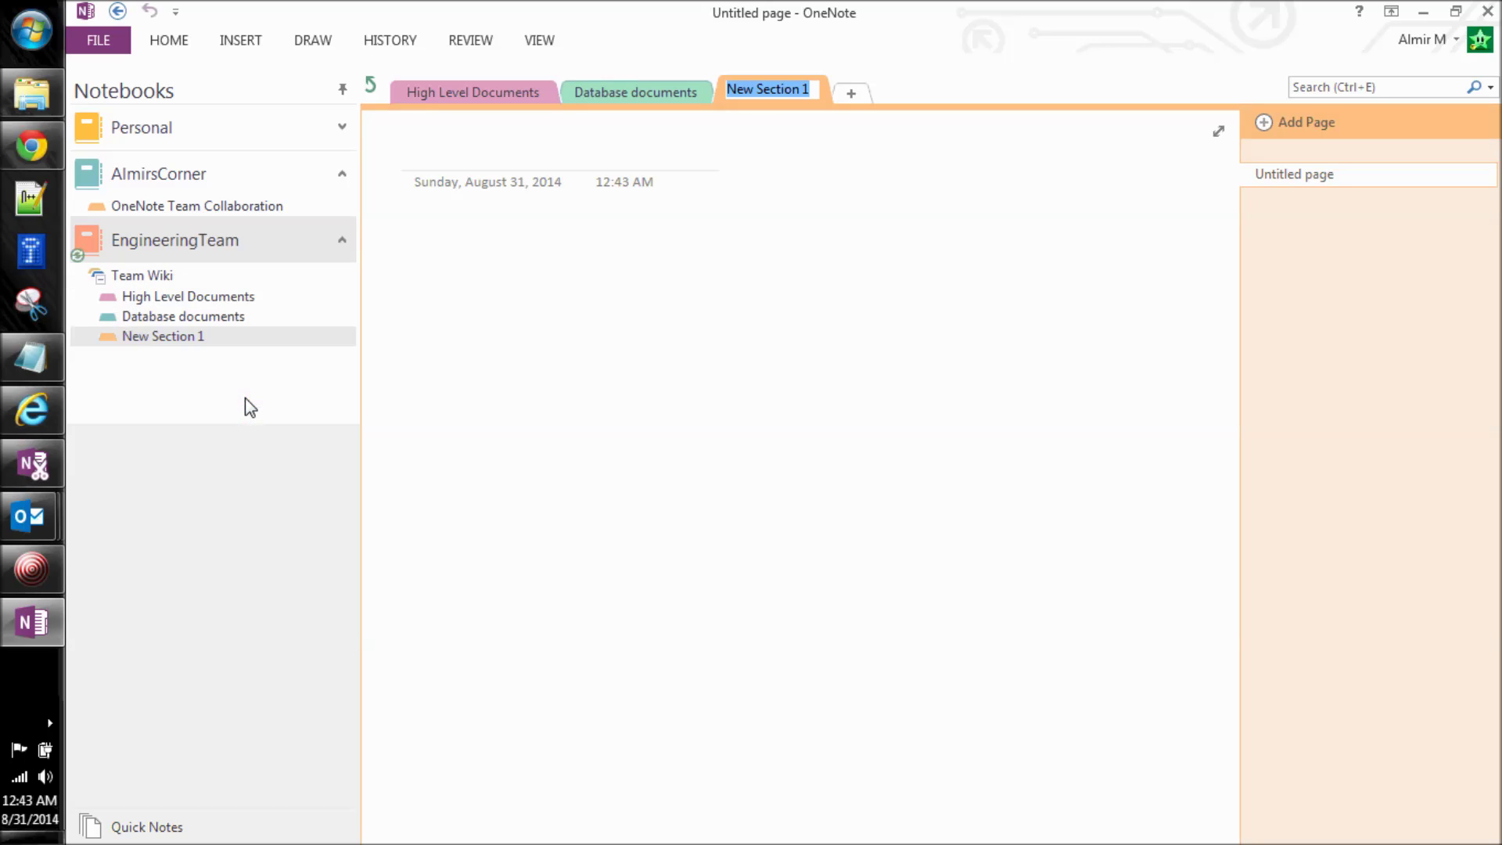
text(Diagrams)
key(Return)
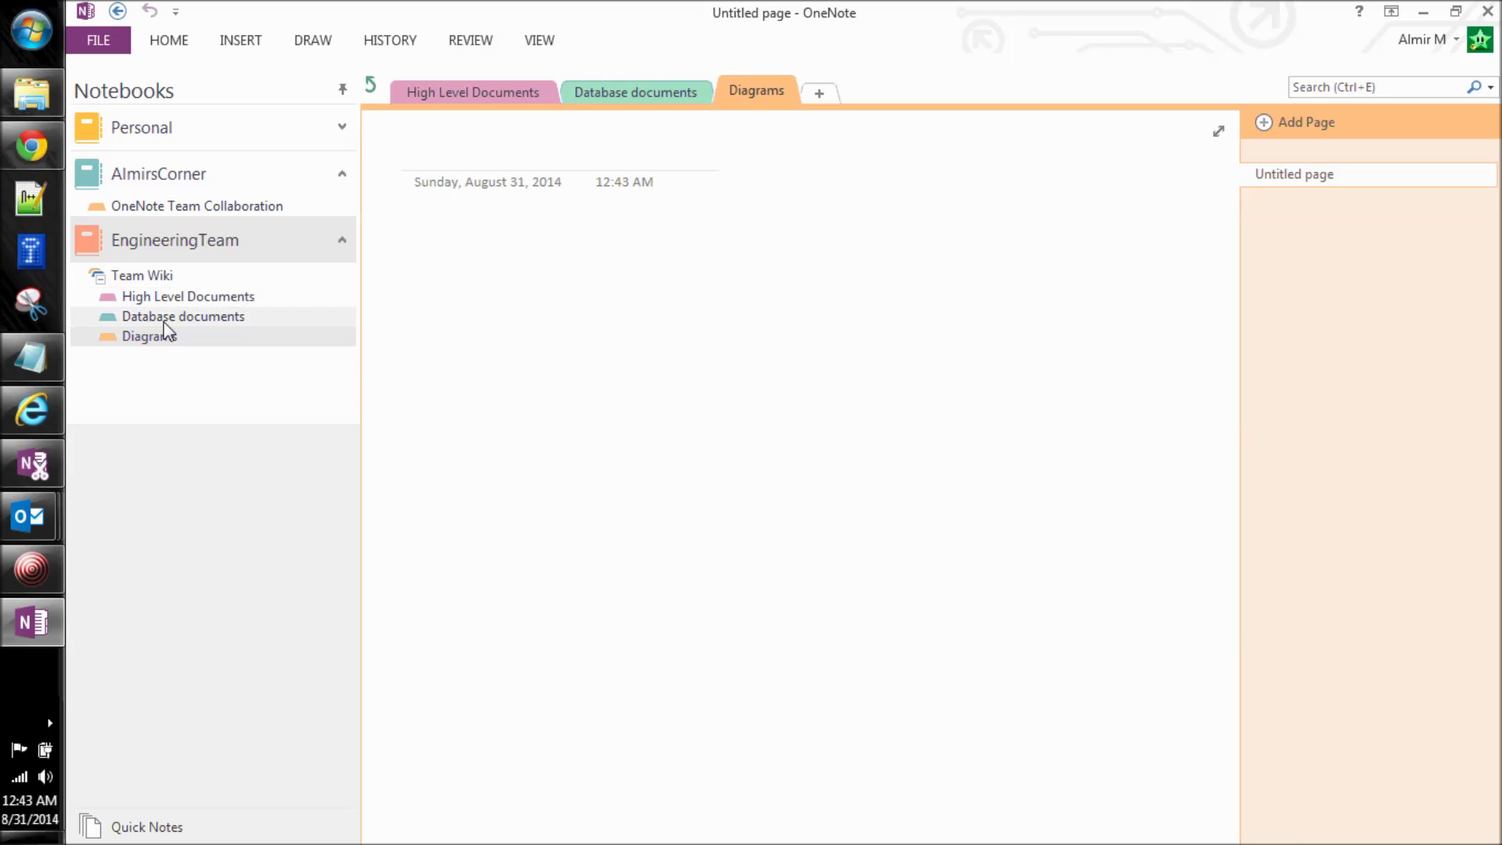
click(169, 318)
click(166, 335)
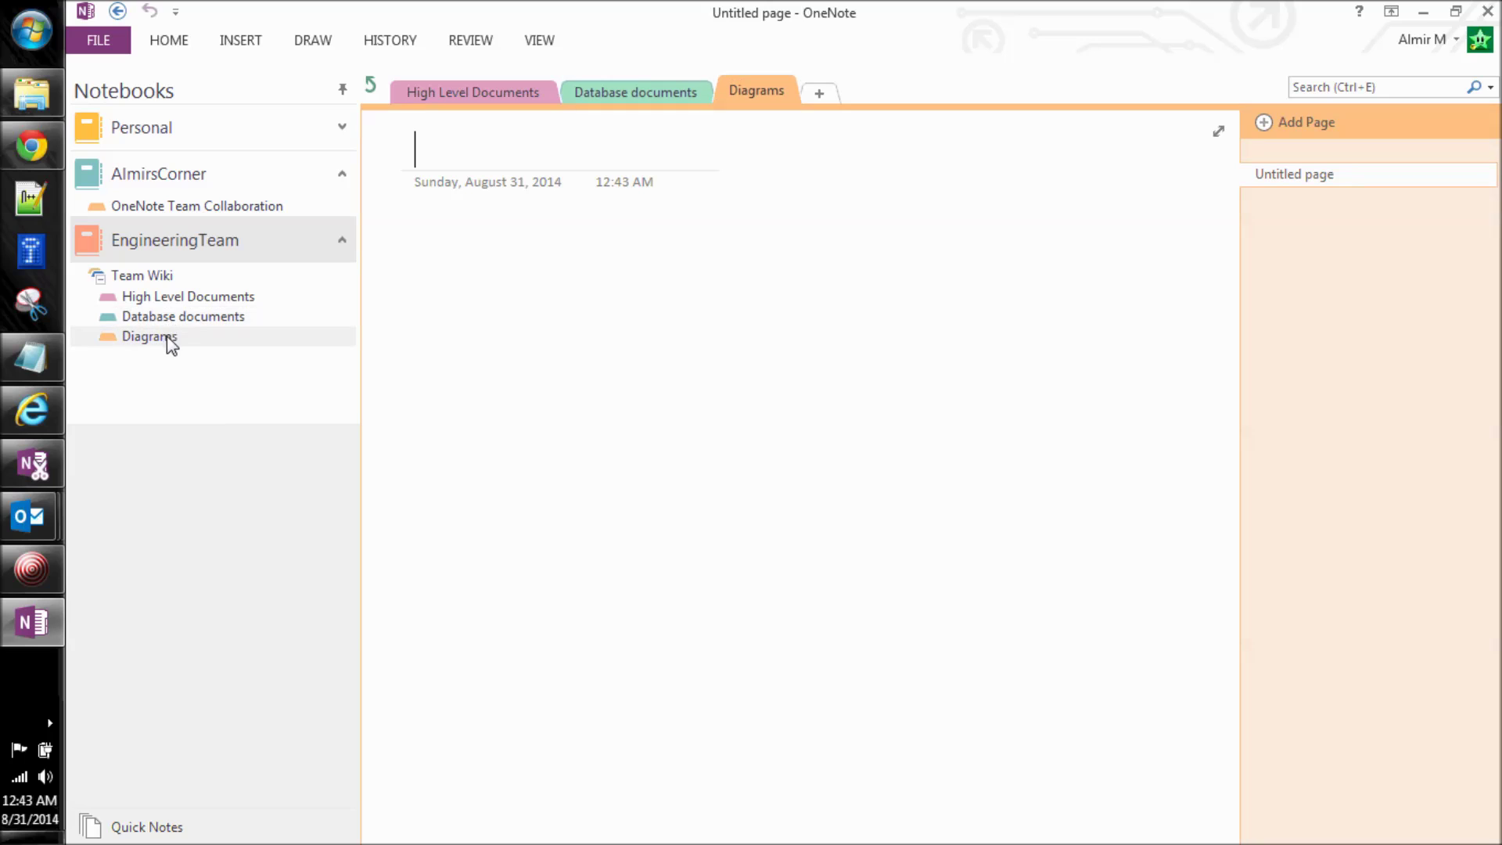
Collapse Team Wiki and create a new section group named Projects
click(100, 278)
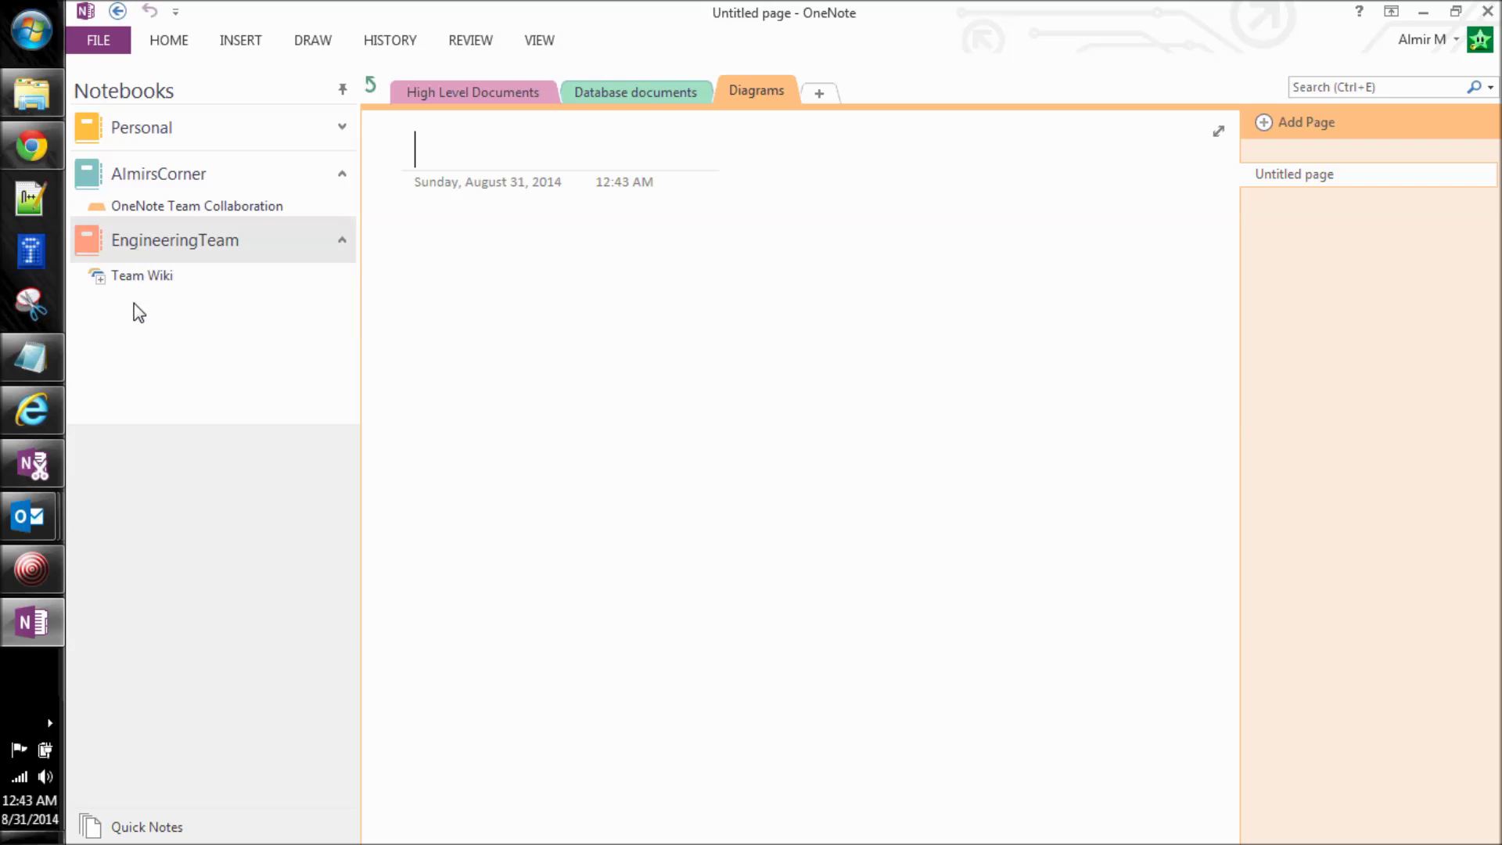
right_click(137, 306)
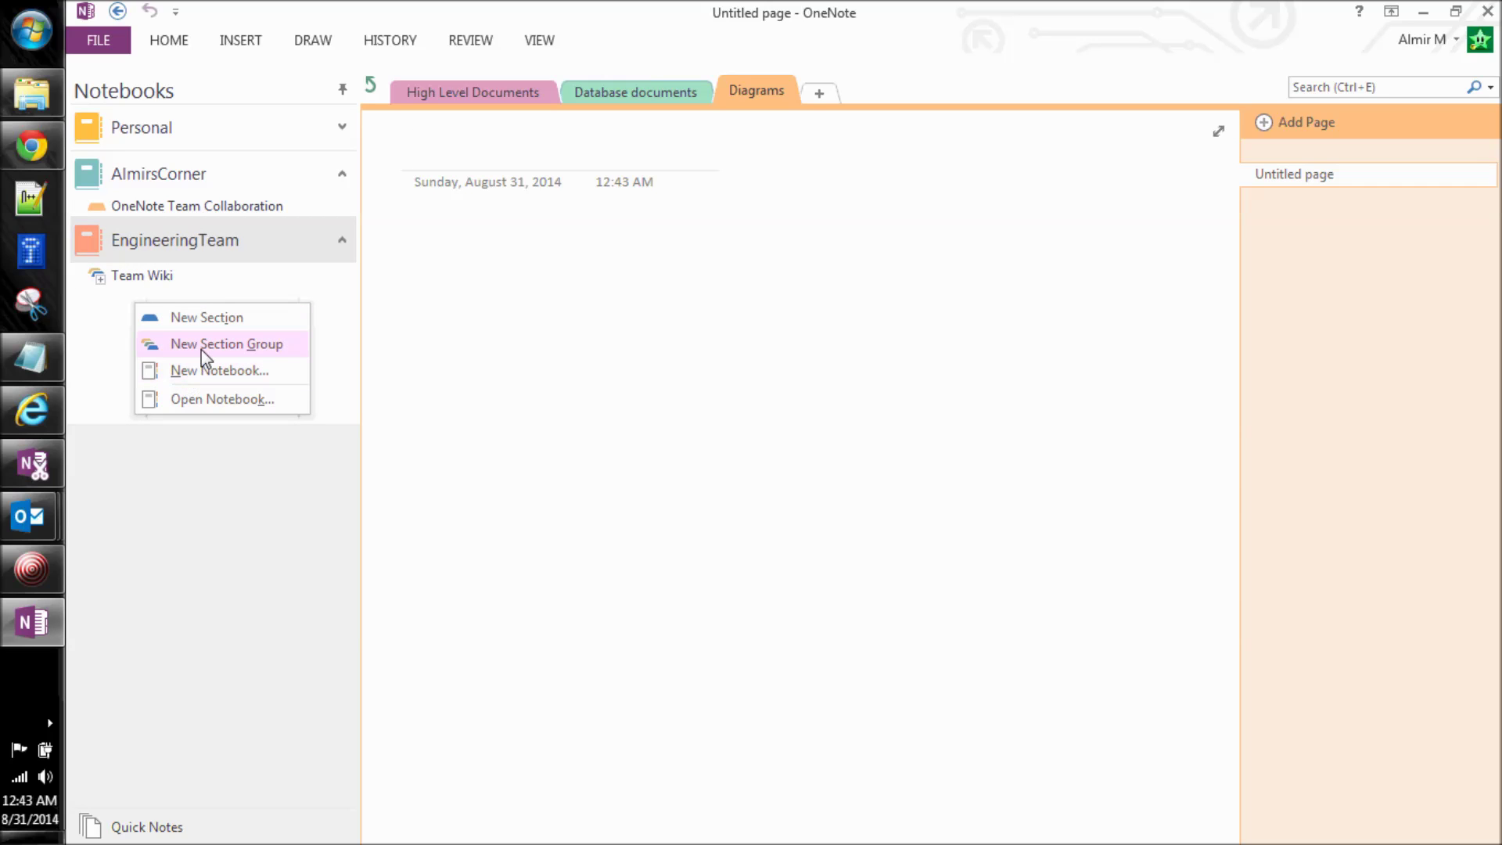
click(202, 346)
text(Pr)
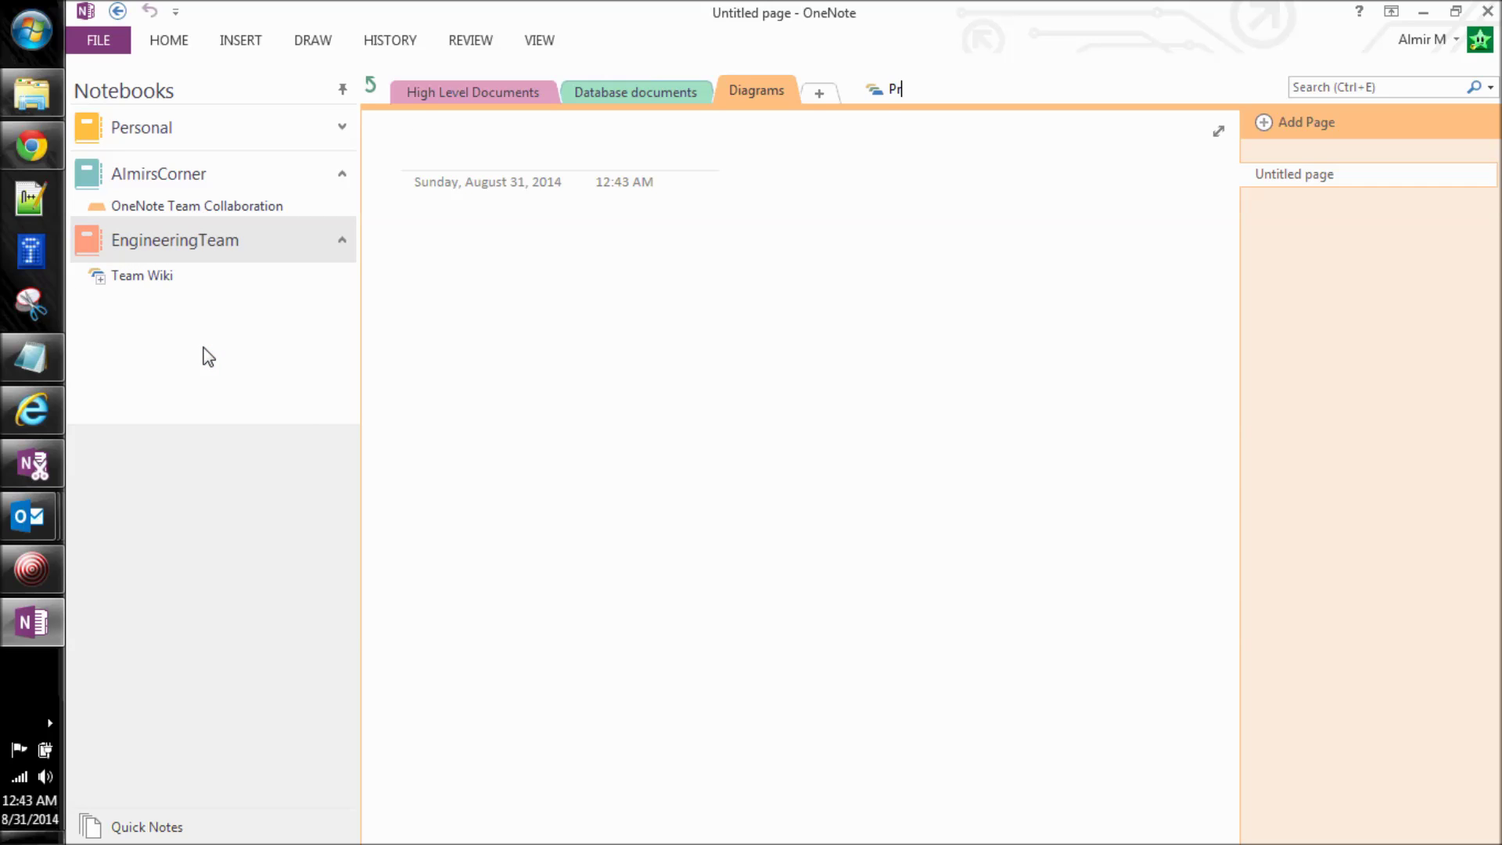
text(ojects)
key(Return)
Move the Projects section group out of Team Wiki to the top level of the EngineeringTeam notebook
click(99, 278)
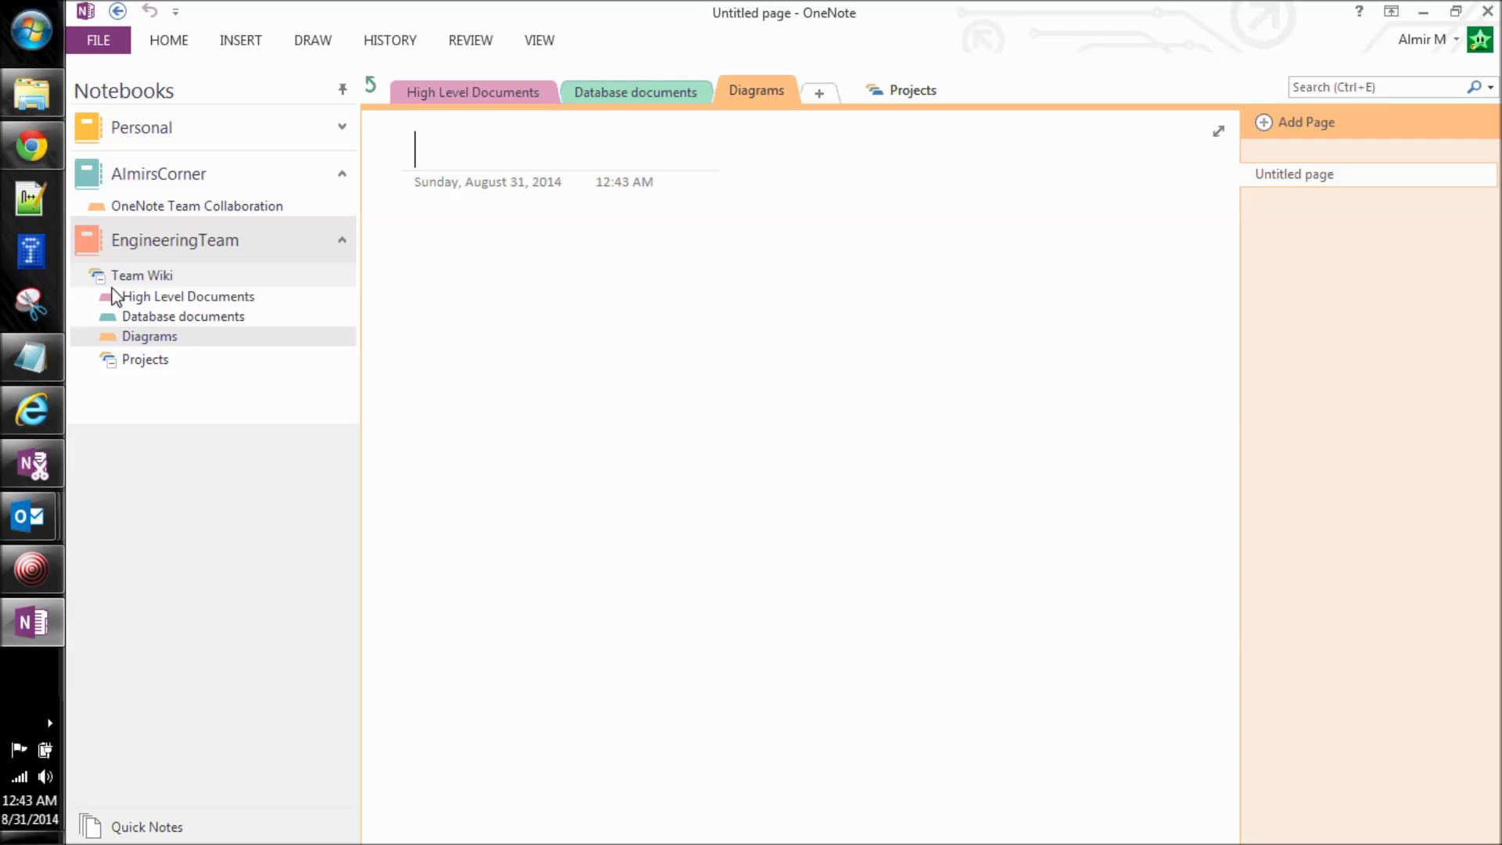
click(150, 362)
drag(158, 358, 155, 250)
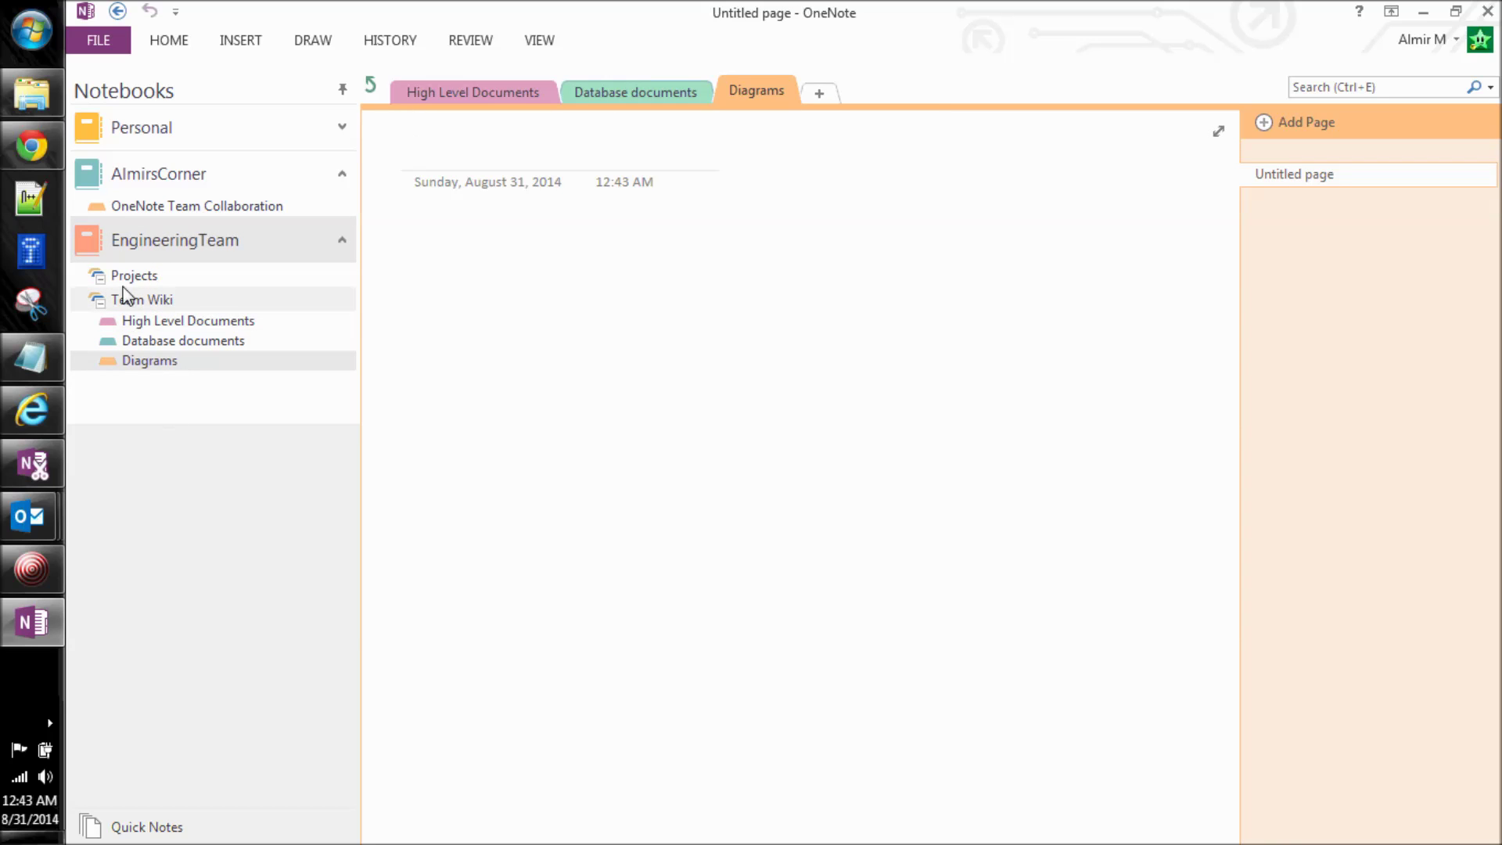
Add a new section named Project A inside the Projects section group
click(144, 275)
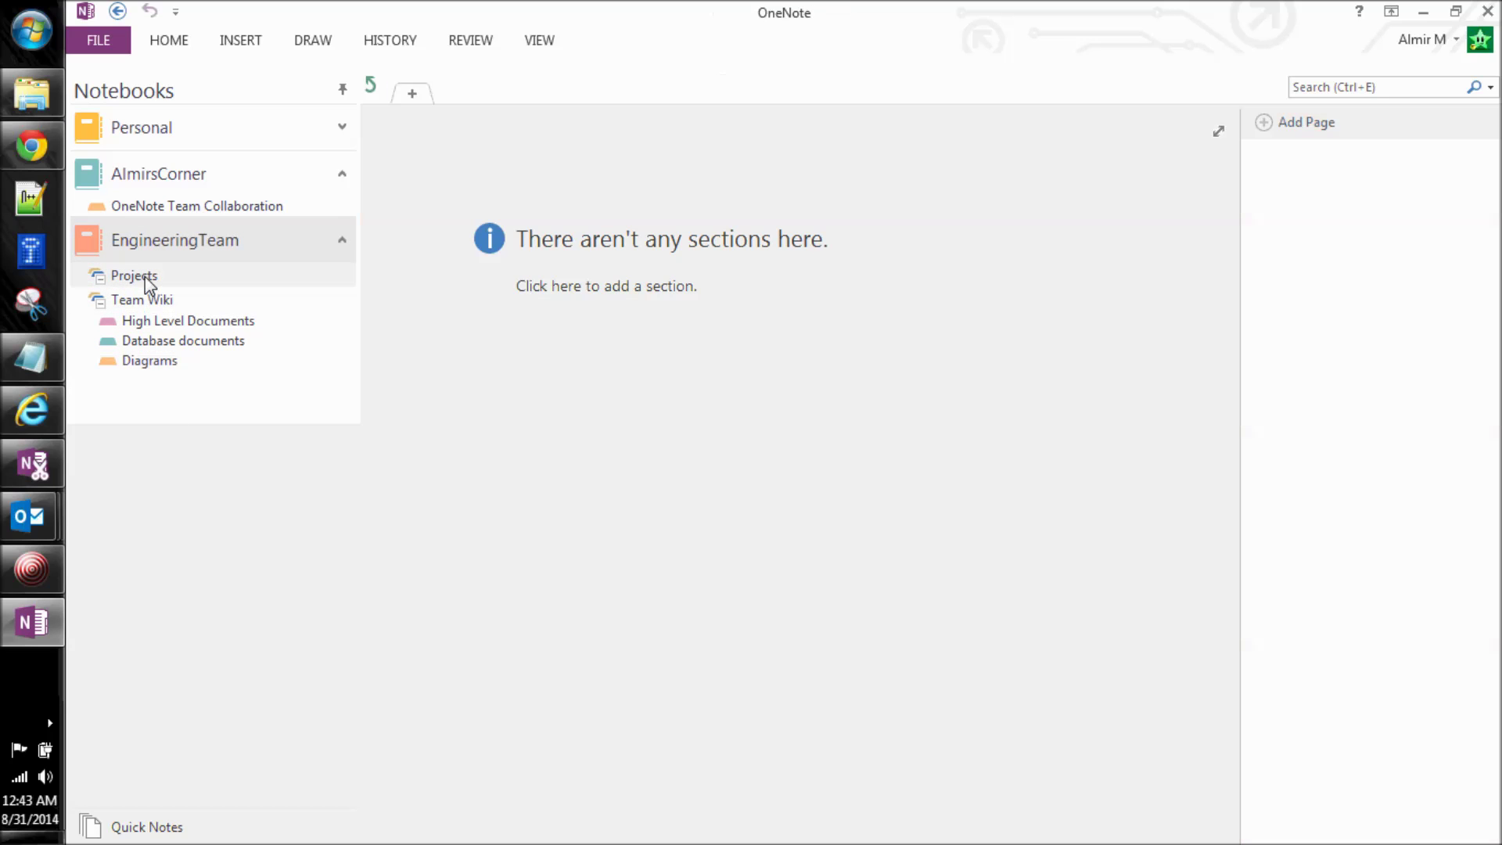
right_click(144, 275)
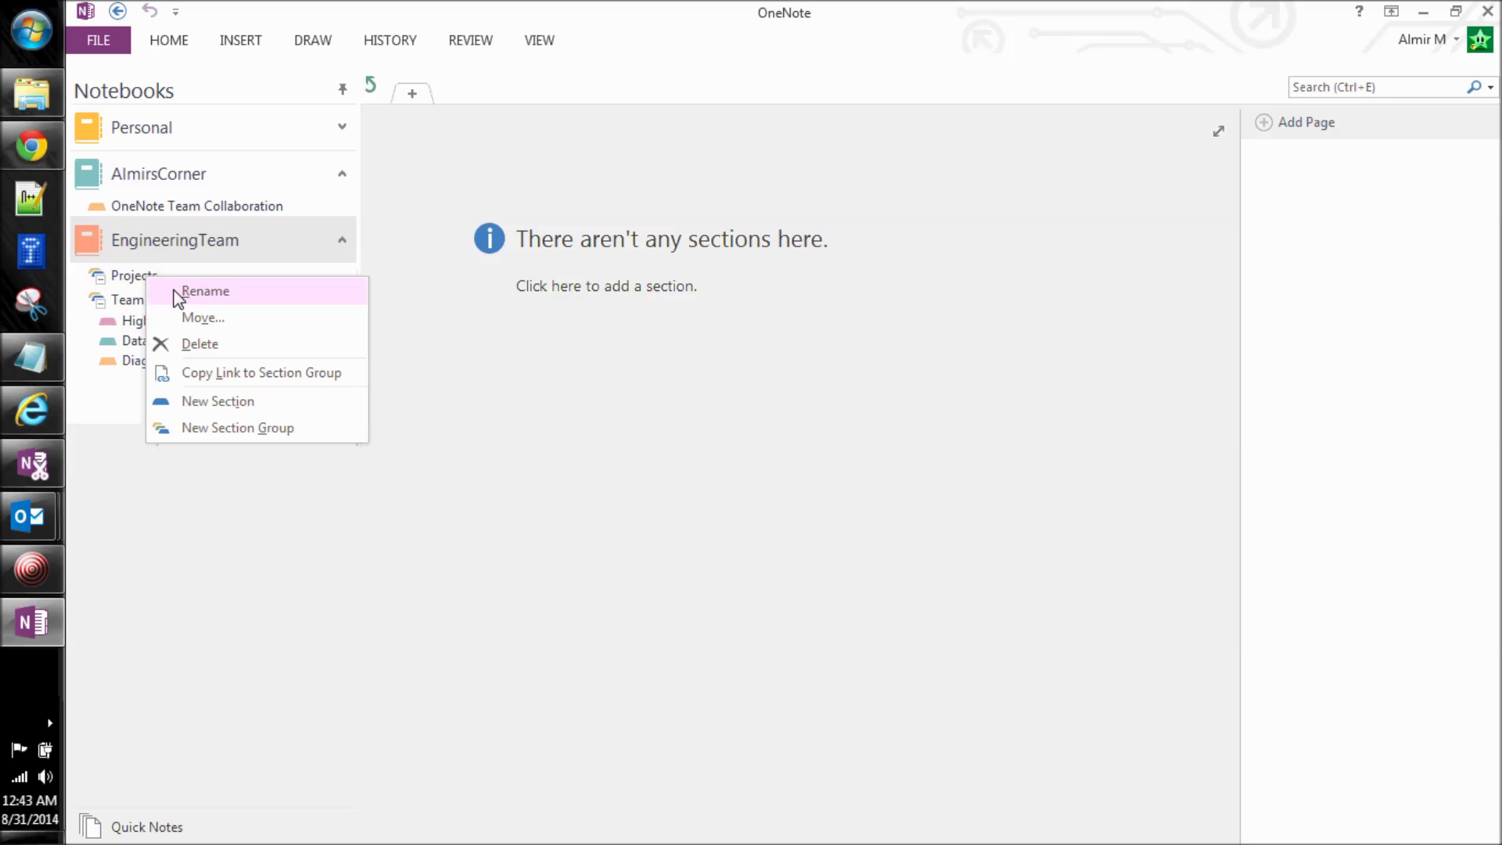
click(229, 398)
text(Projec)
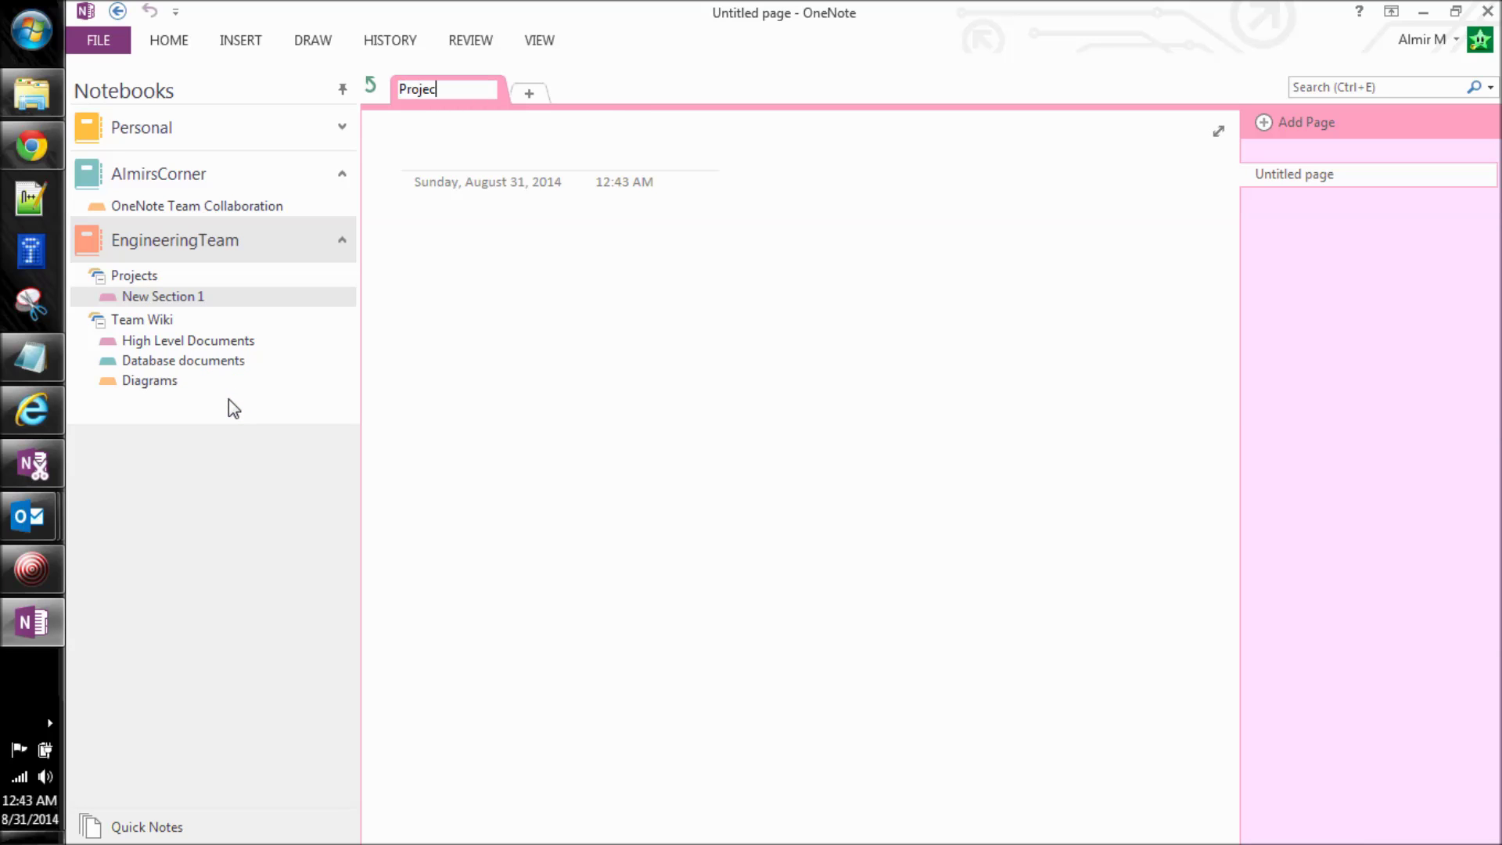
text(t A)
key(Return)
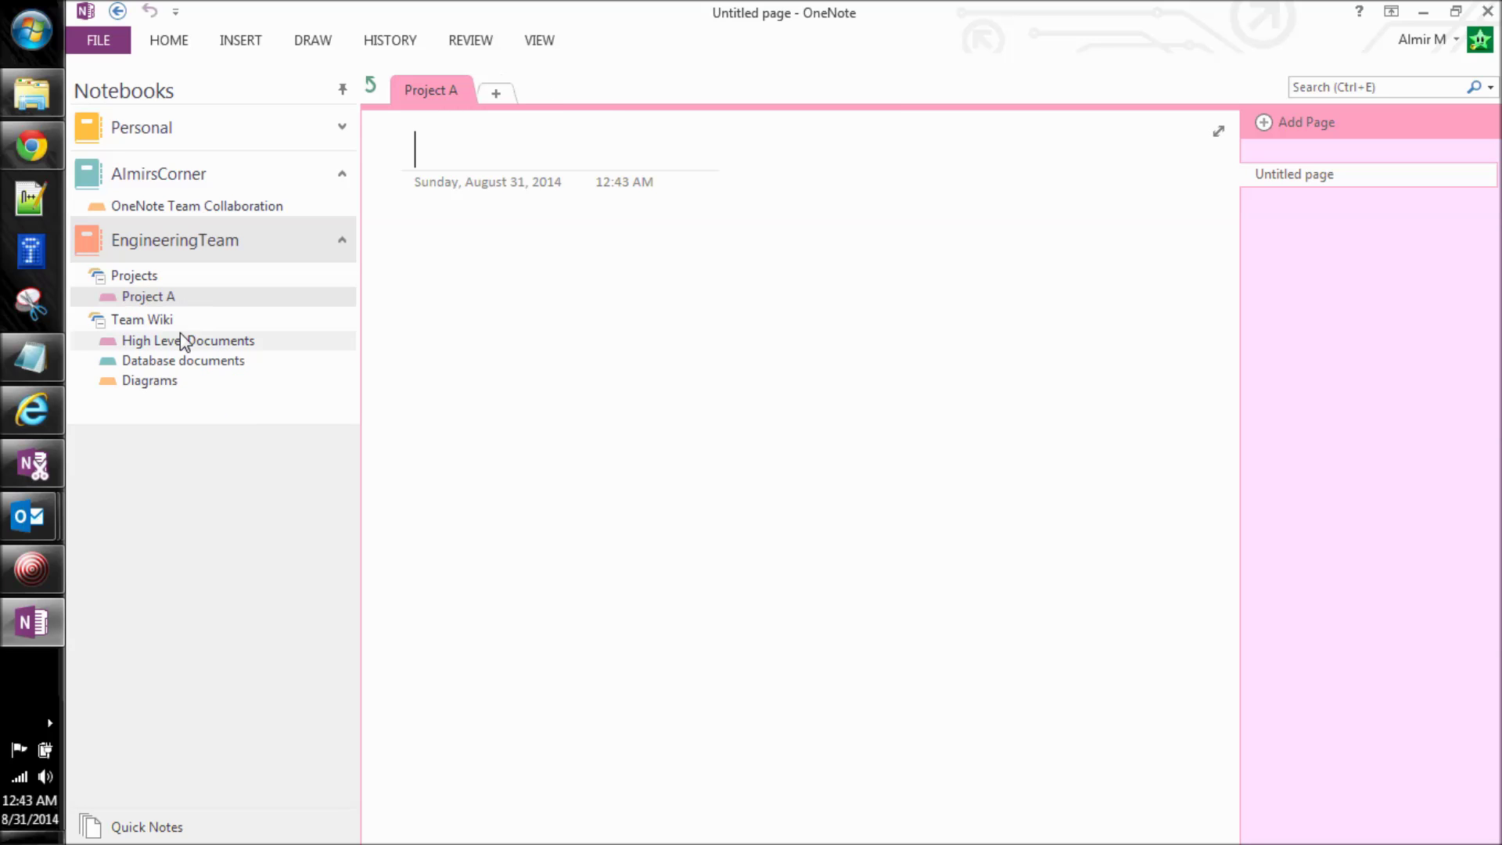
Add another section to the Projects section group and name it Project B
right_click(146, 284)
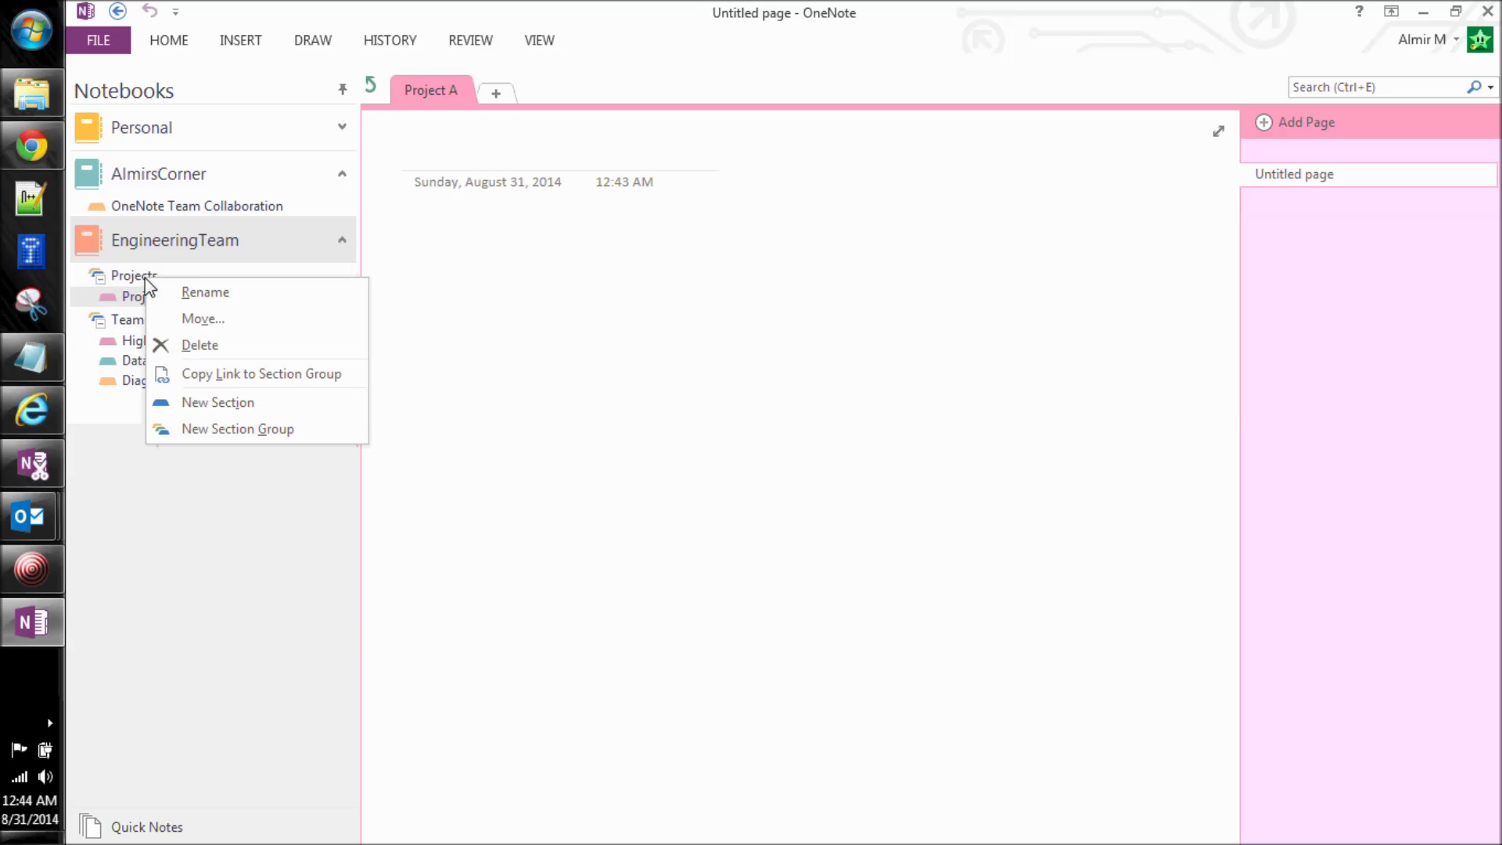
click(216, 402)
text(Project B)
key(Return)
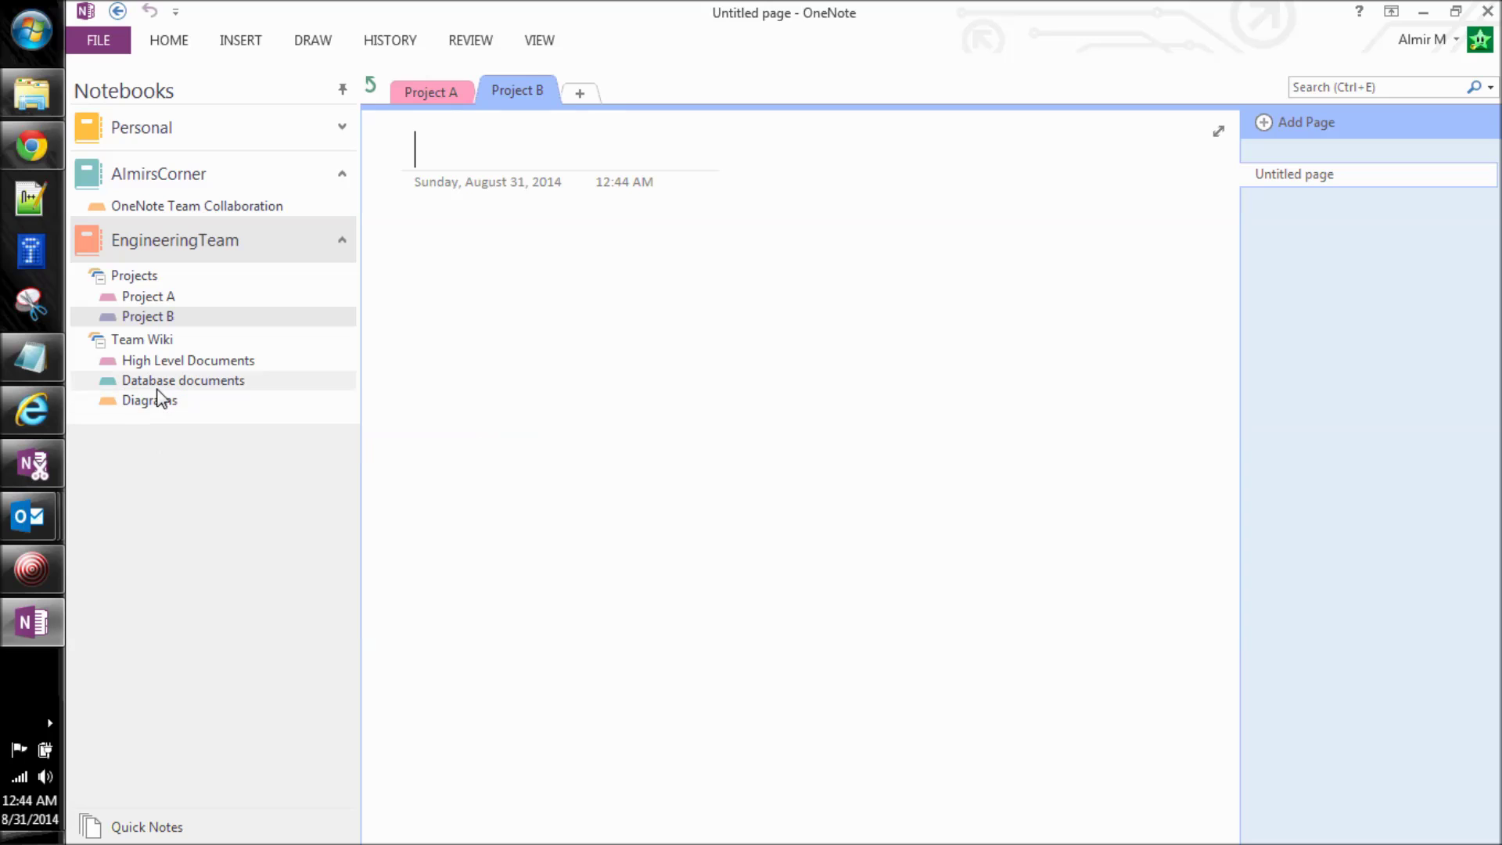
Open Team Wiki's High Level Documents section and title its untitled page Some Notes
click(158, 362)
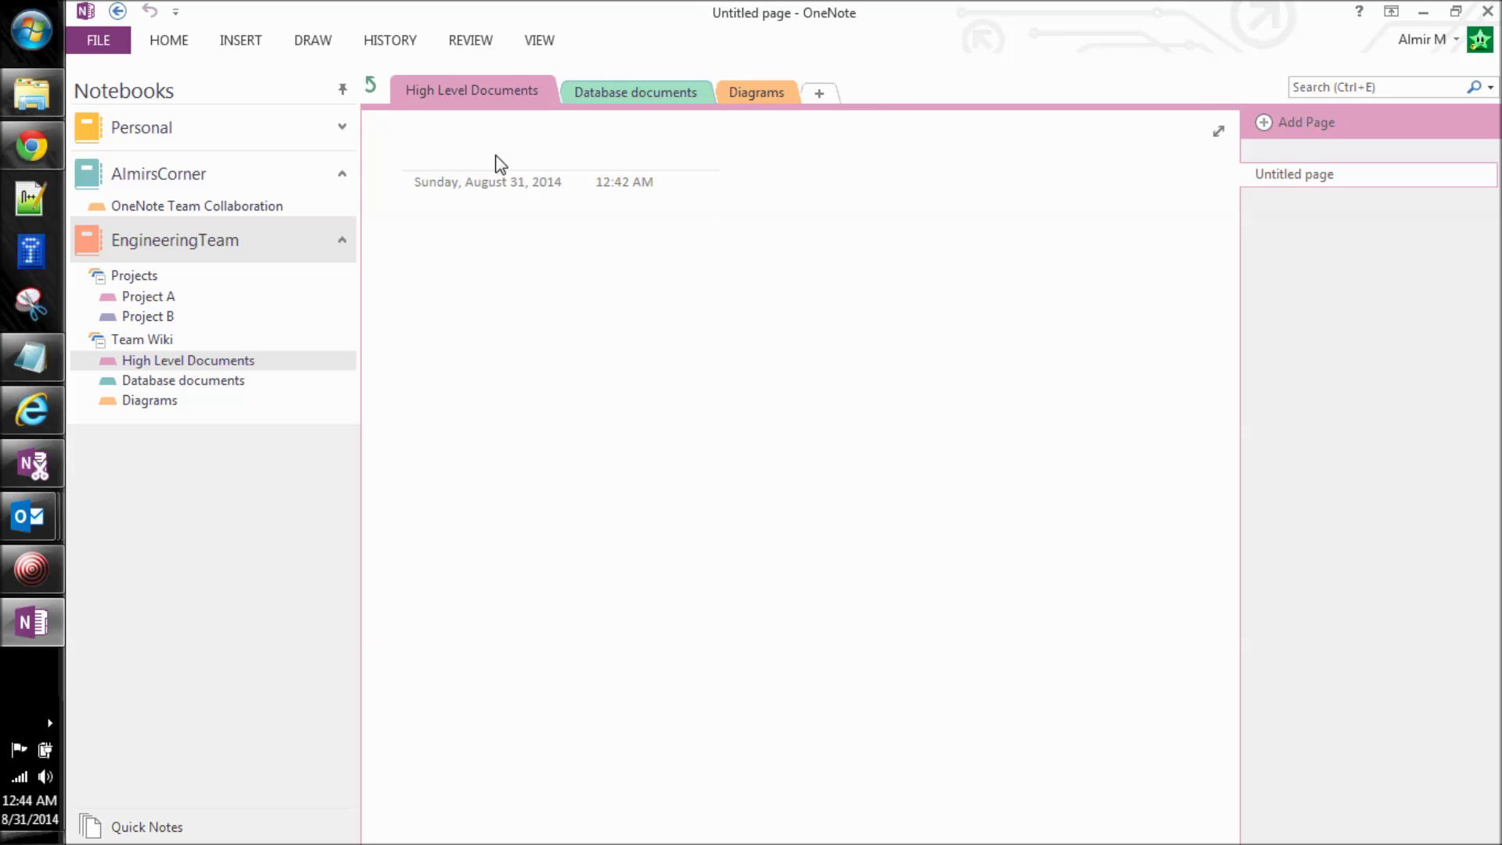
text(Some Notes)
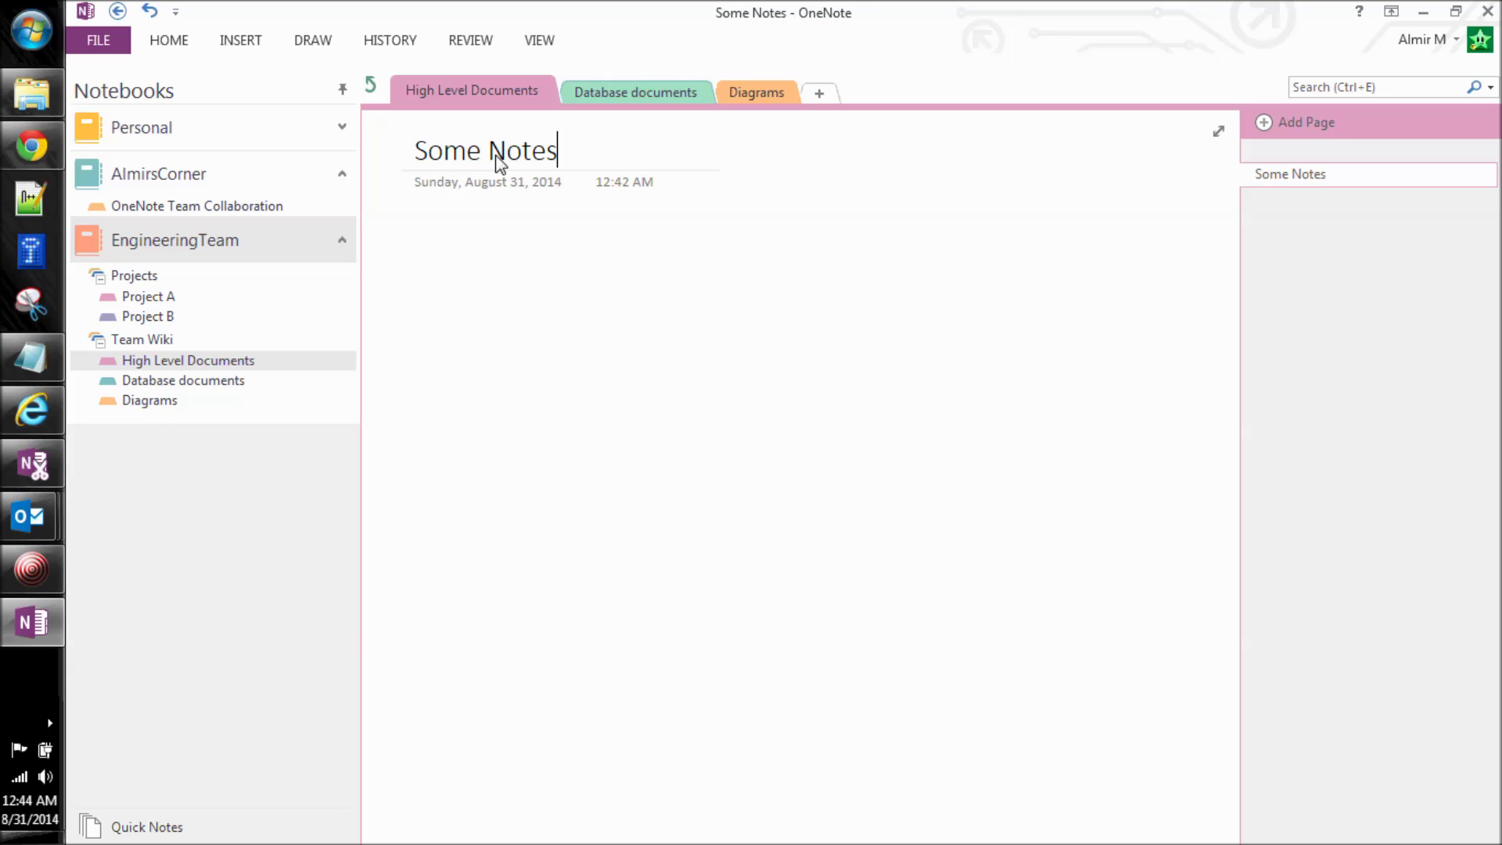
Write a dashed list on the Some Notes page with the items "Install Outlook" and "Install Security software"
key(Return)
key(Return)
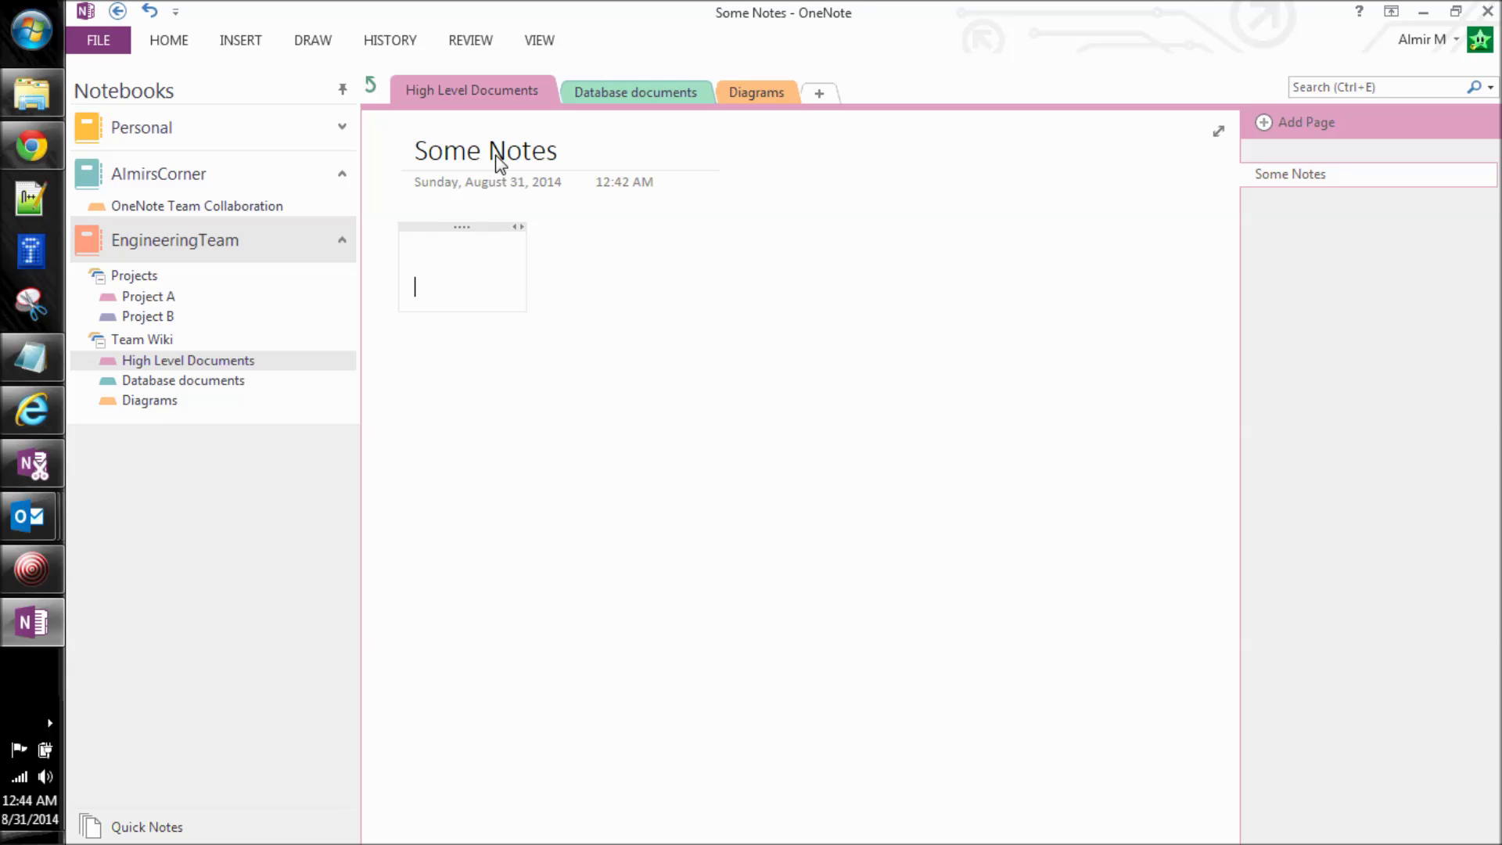
text(- Install )
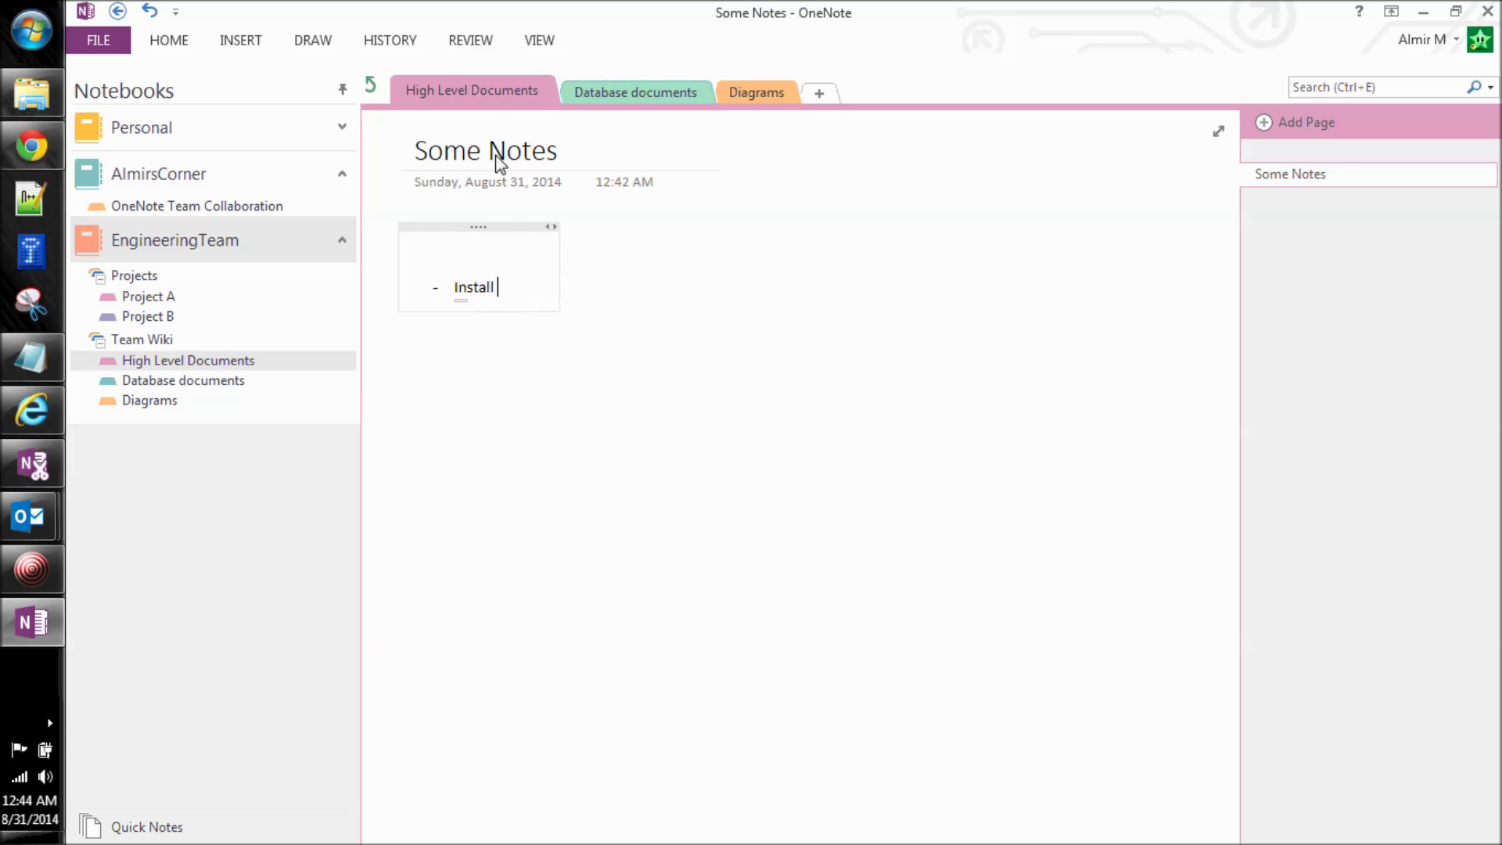
text(Outlook)
key(Return)
text(Inst)
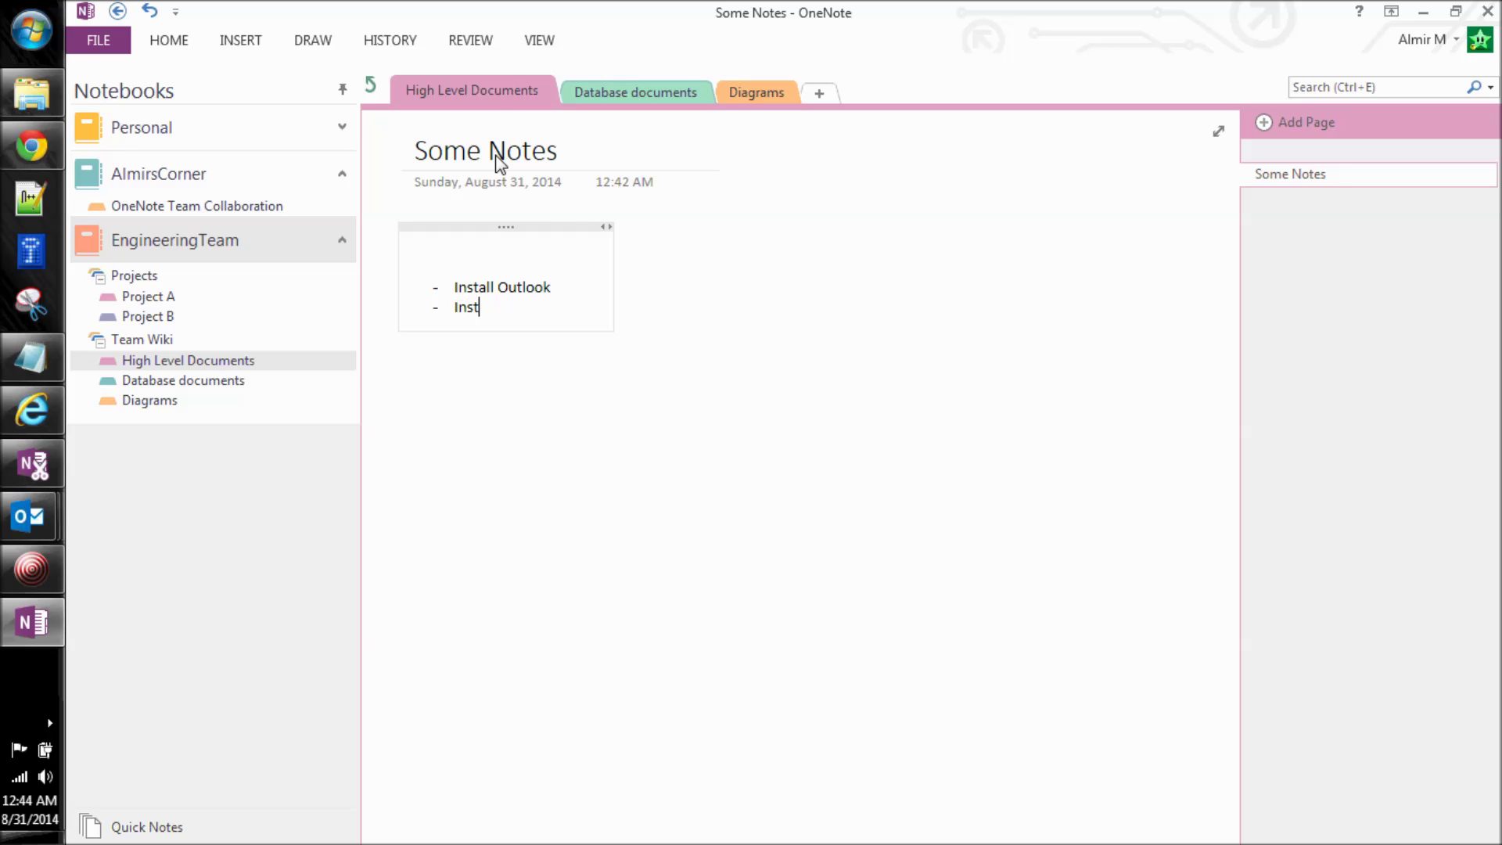
text(all Security software)
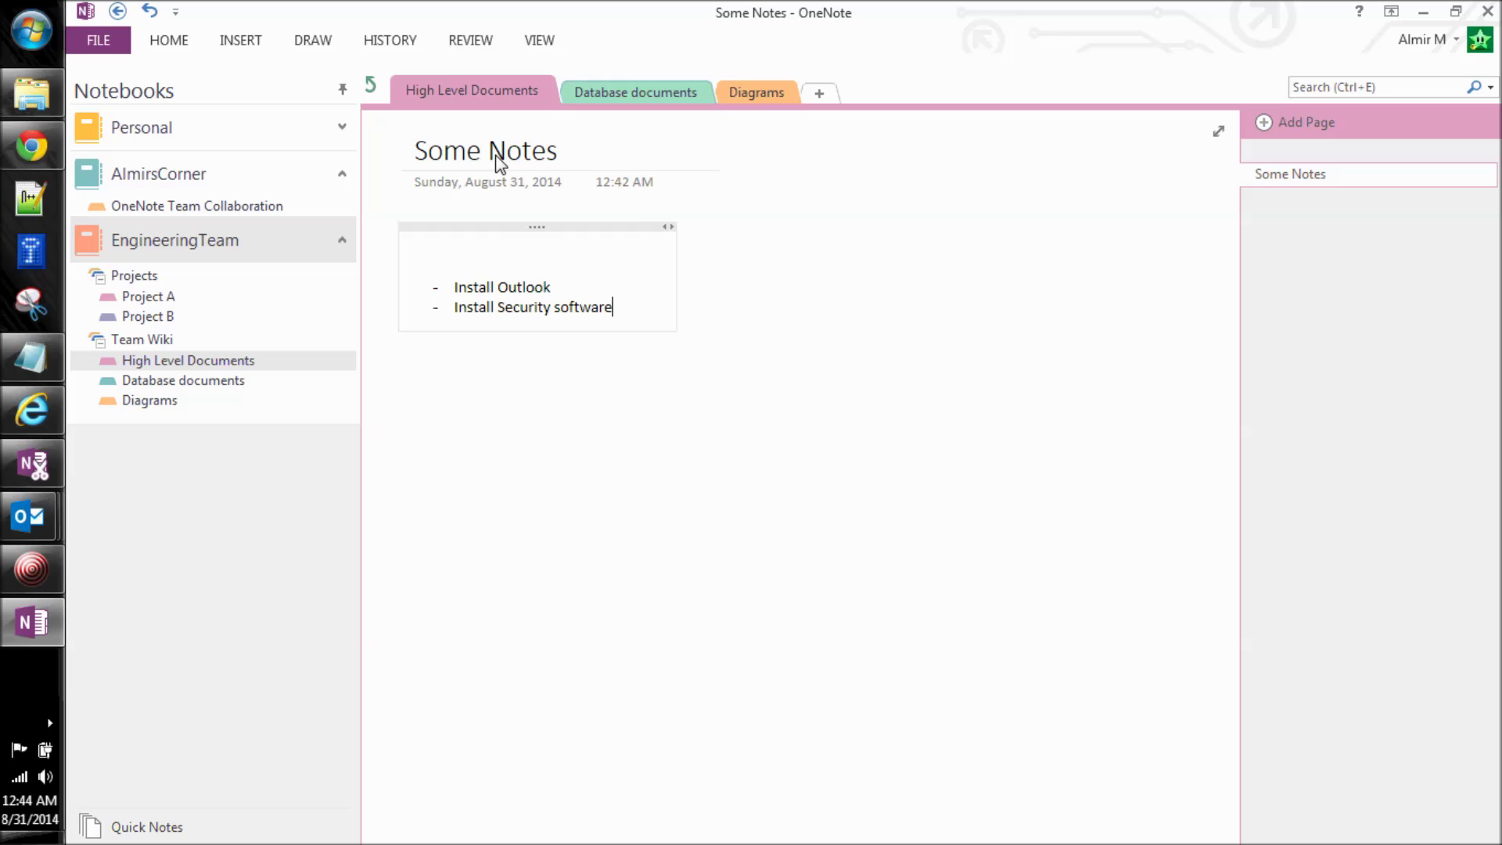
key(Return)
From the Project A section, search all notebooks for "security", open the matching Some Notes page and clear the search
click(167, 297)
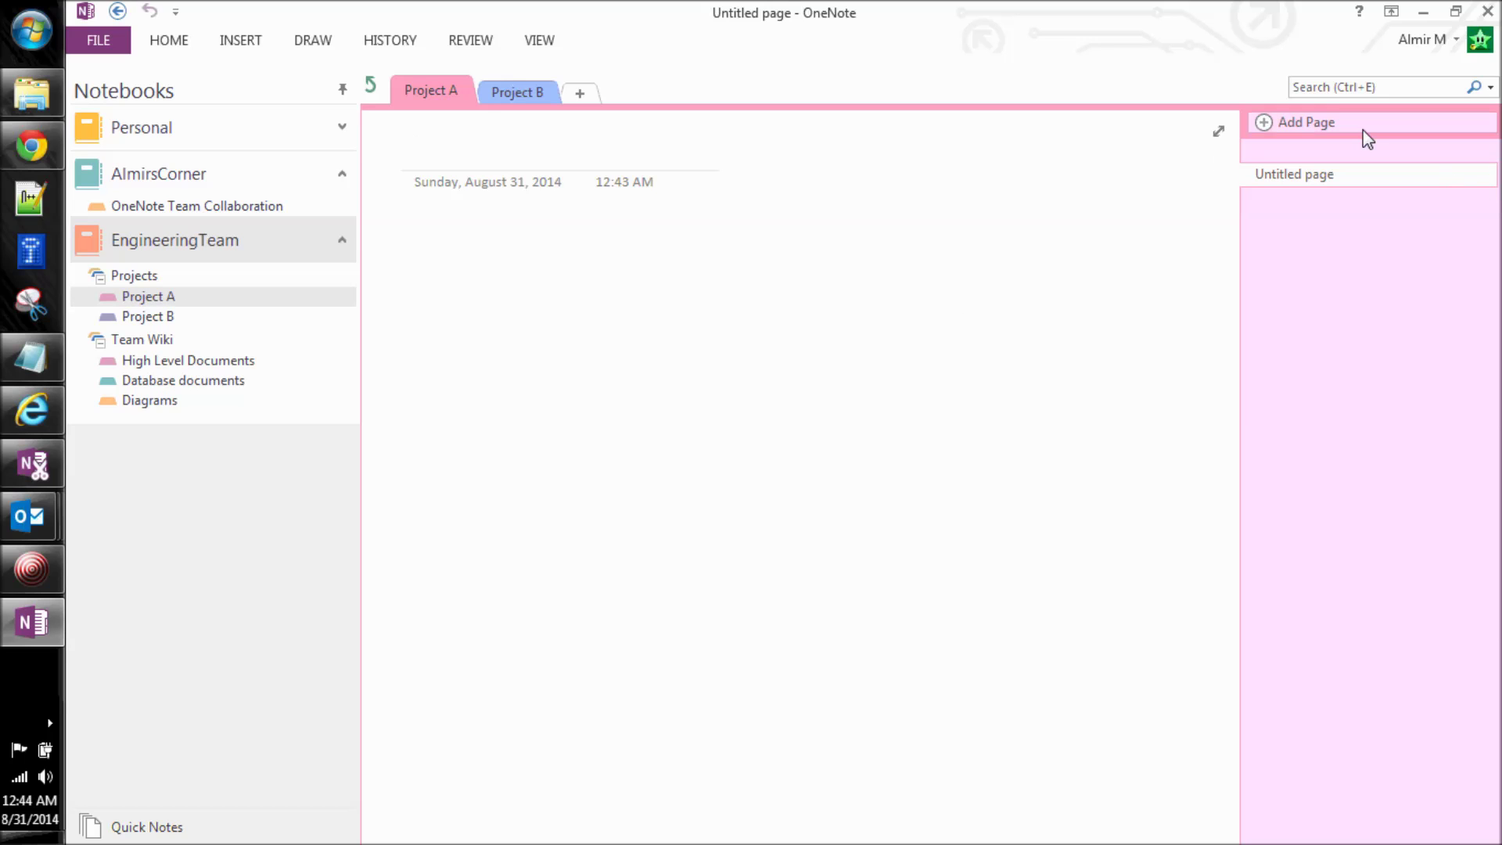
click(1328, 87)
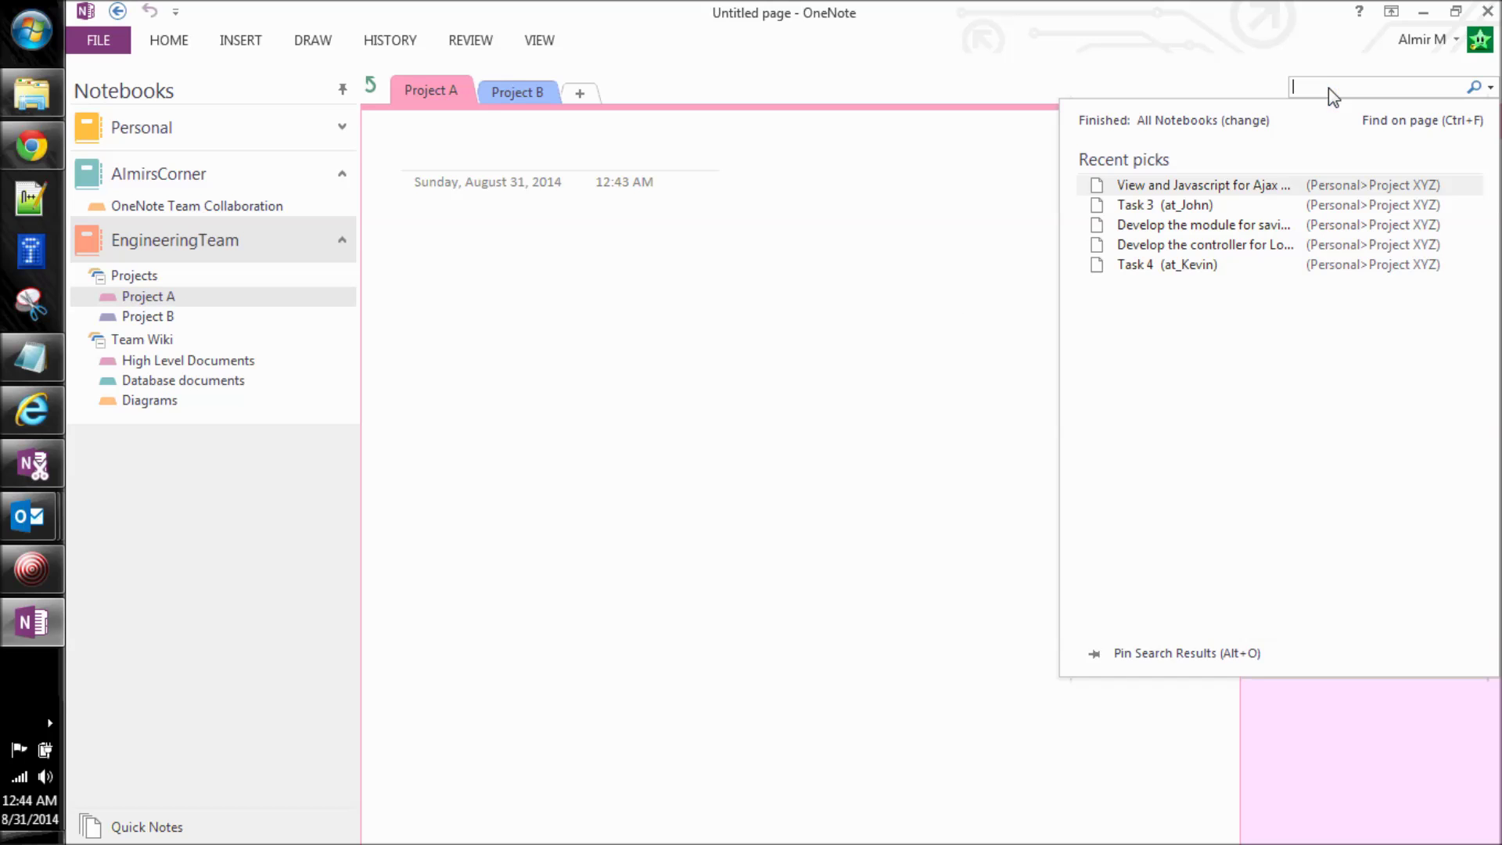
text(security)
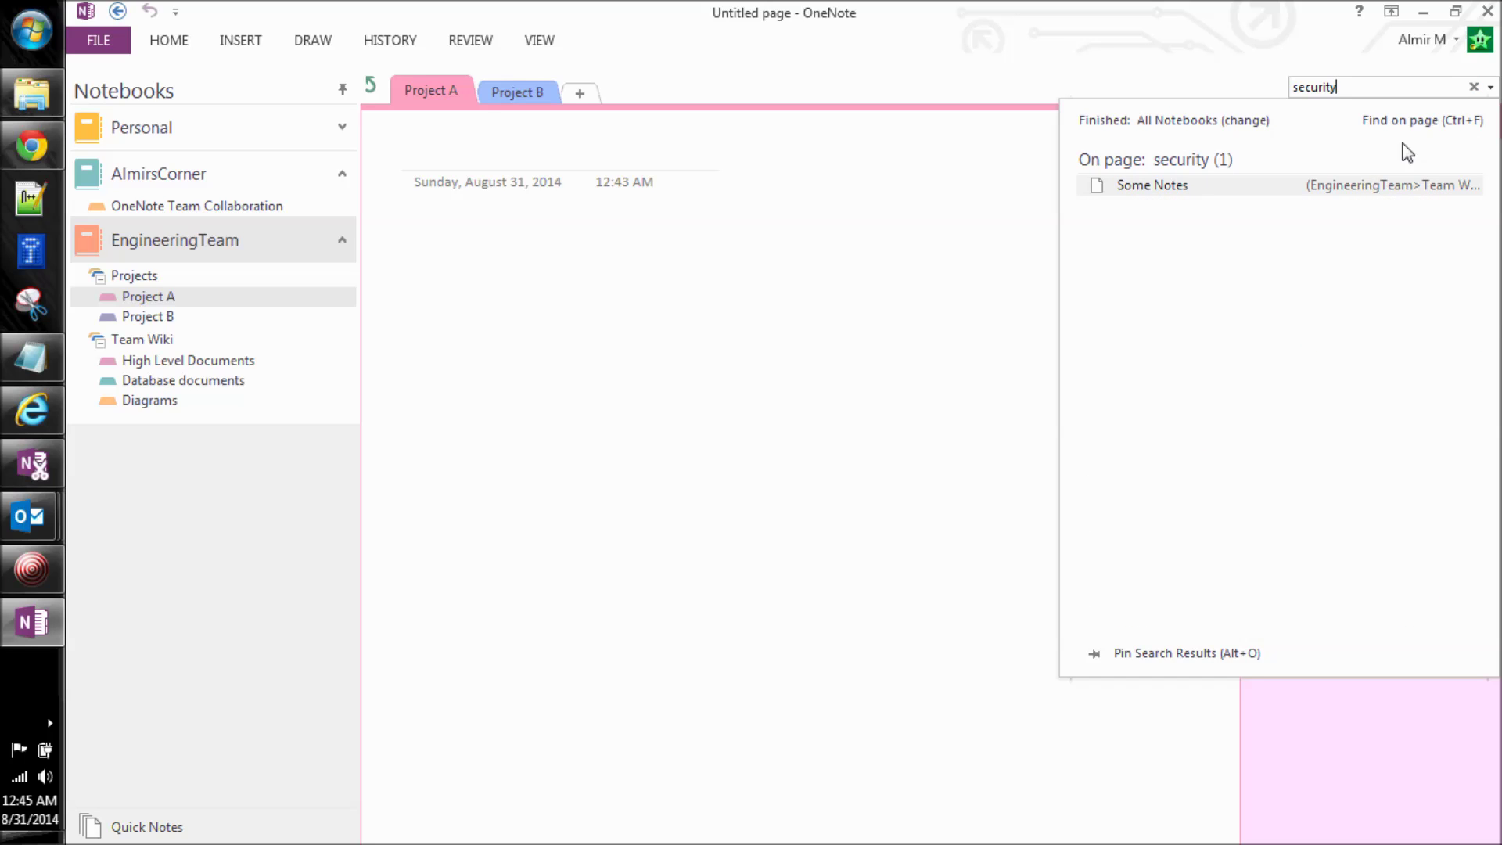
click(1167, 187)
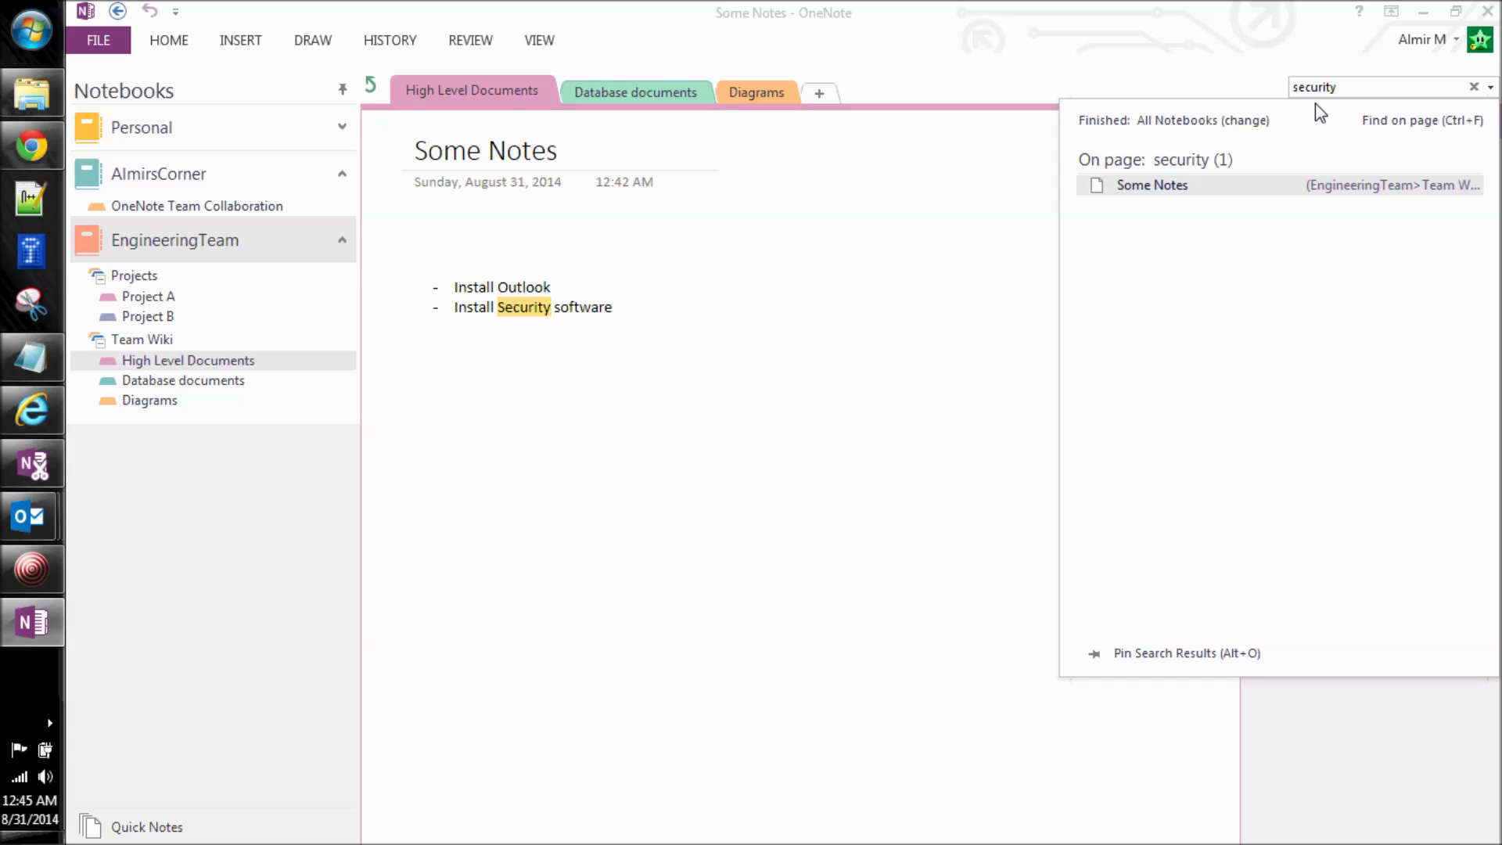
click(1473, 87)
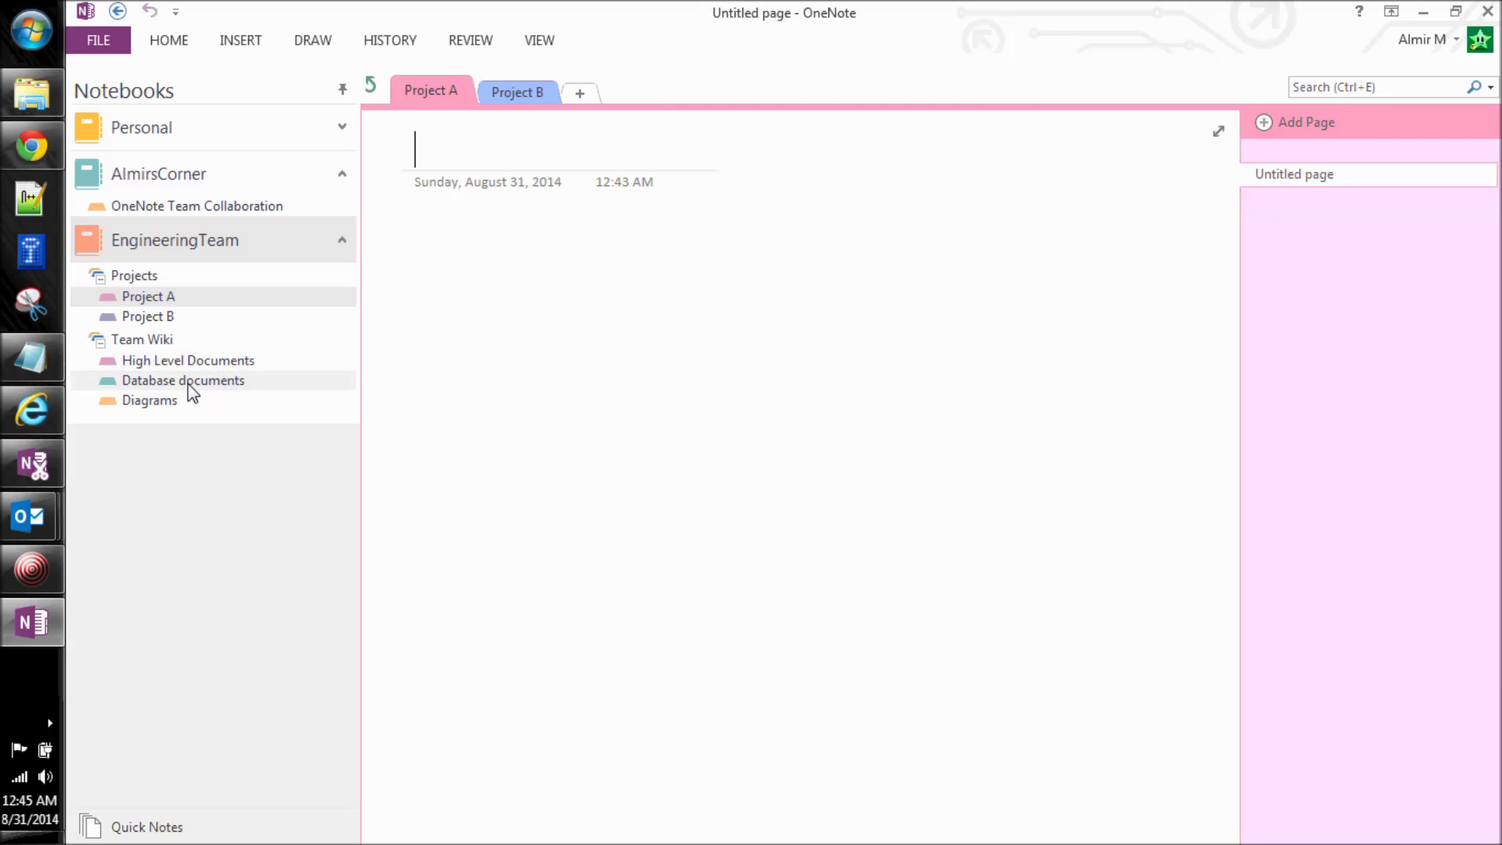
In High Level Documents, search only This Section for "security", pin the results and select the matching word on Some Notes
click(208, 361)
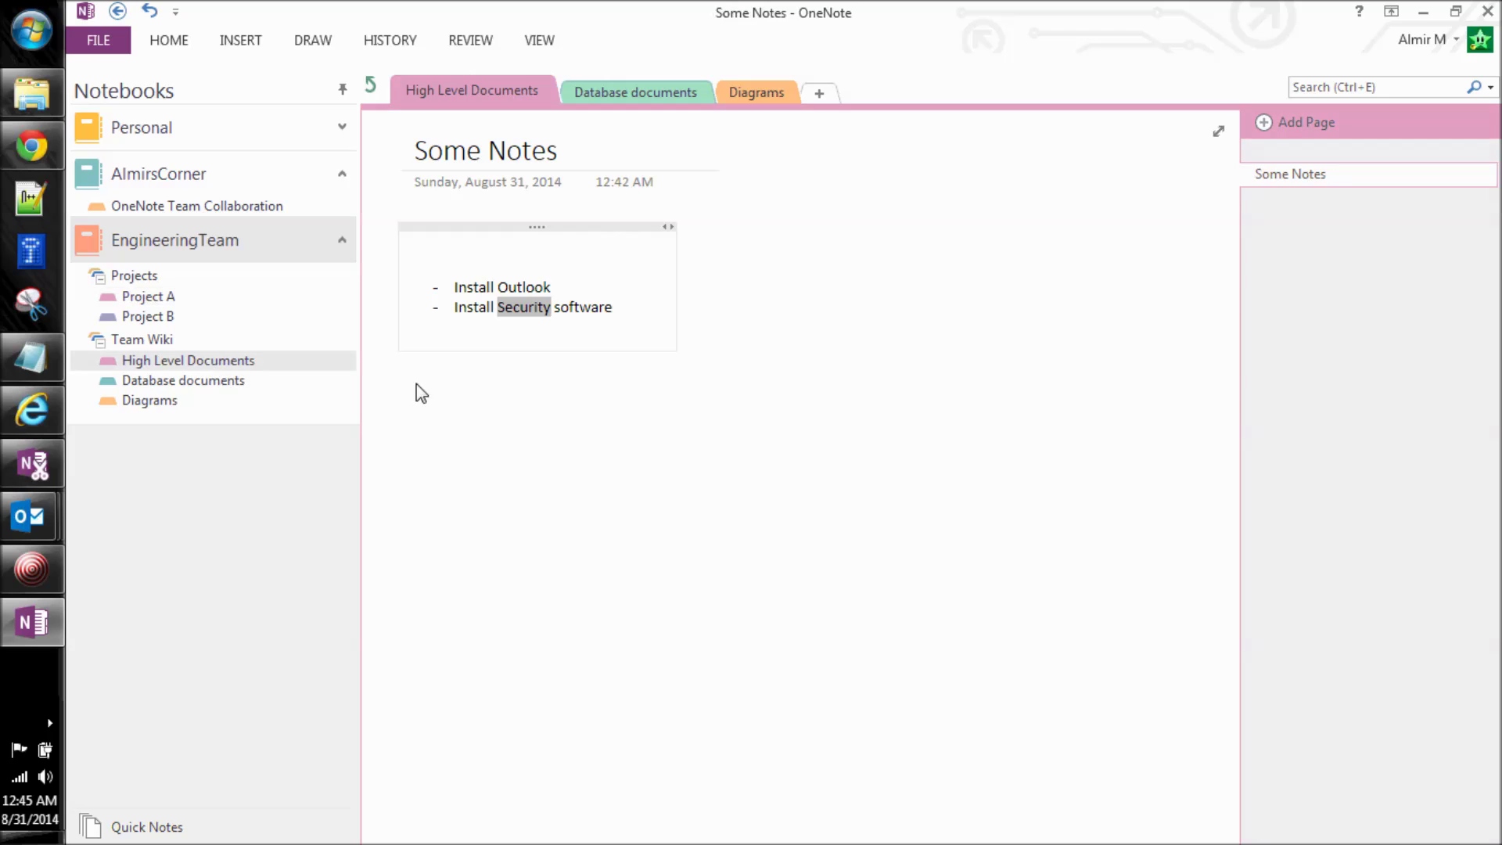
click(1330, 84)
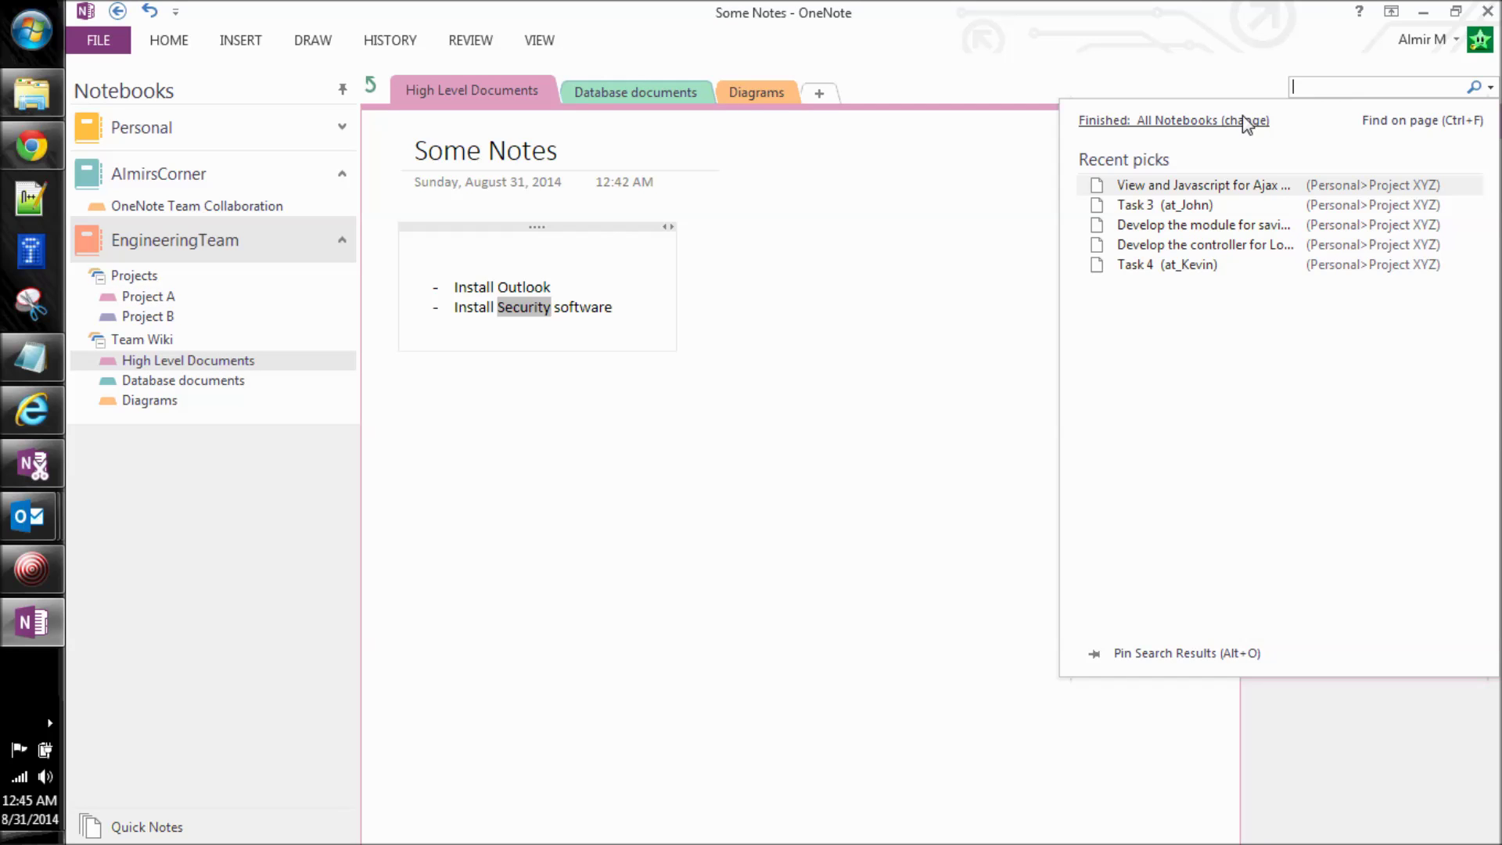
click(1207, 122)
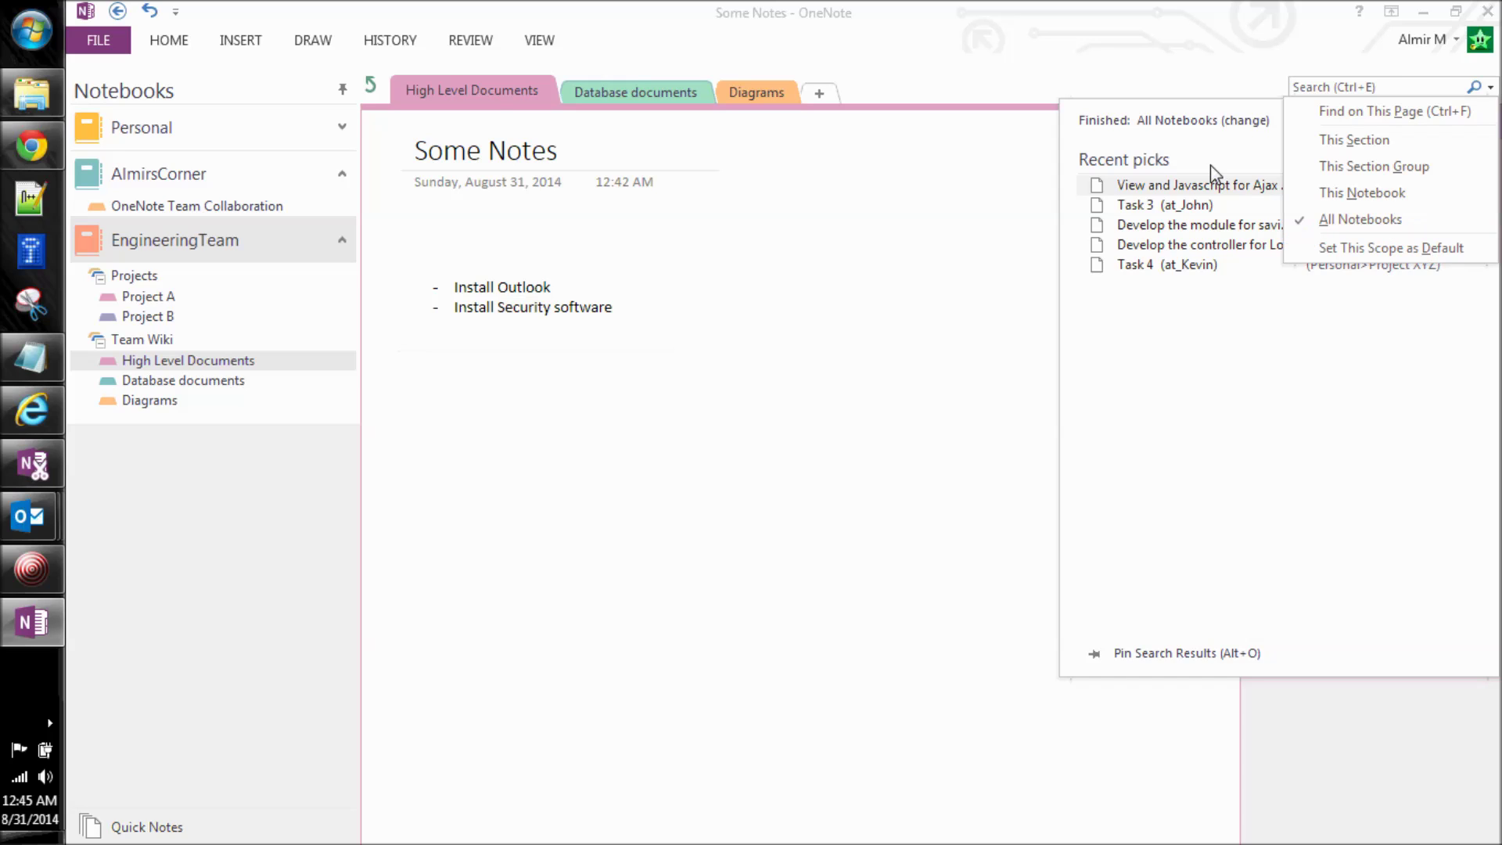
click(1345, 146)
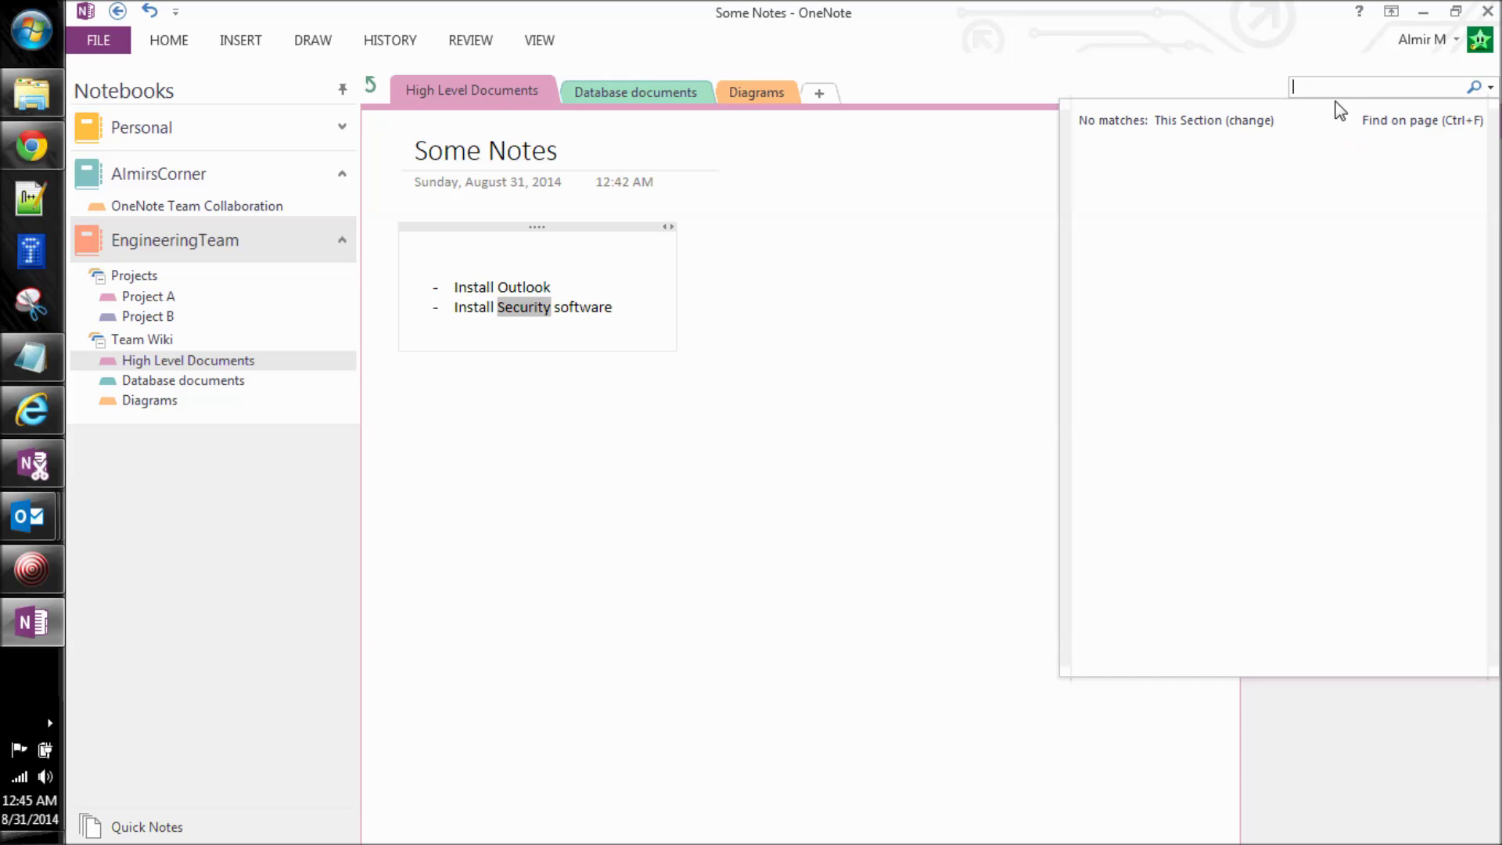
text(security)
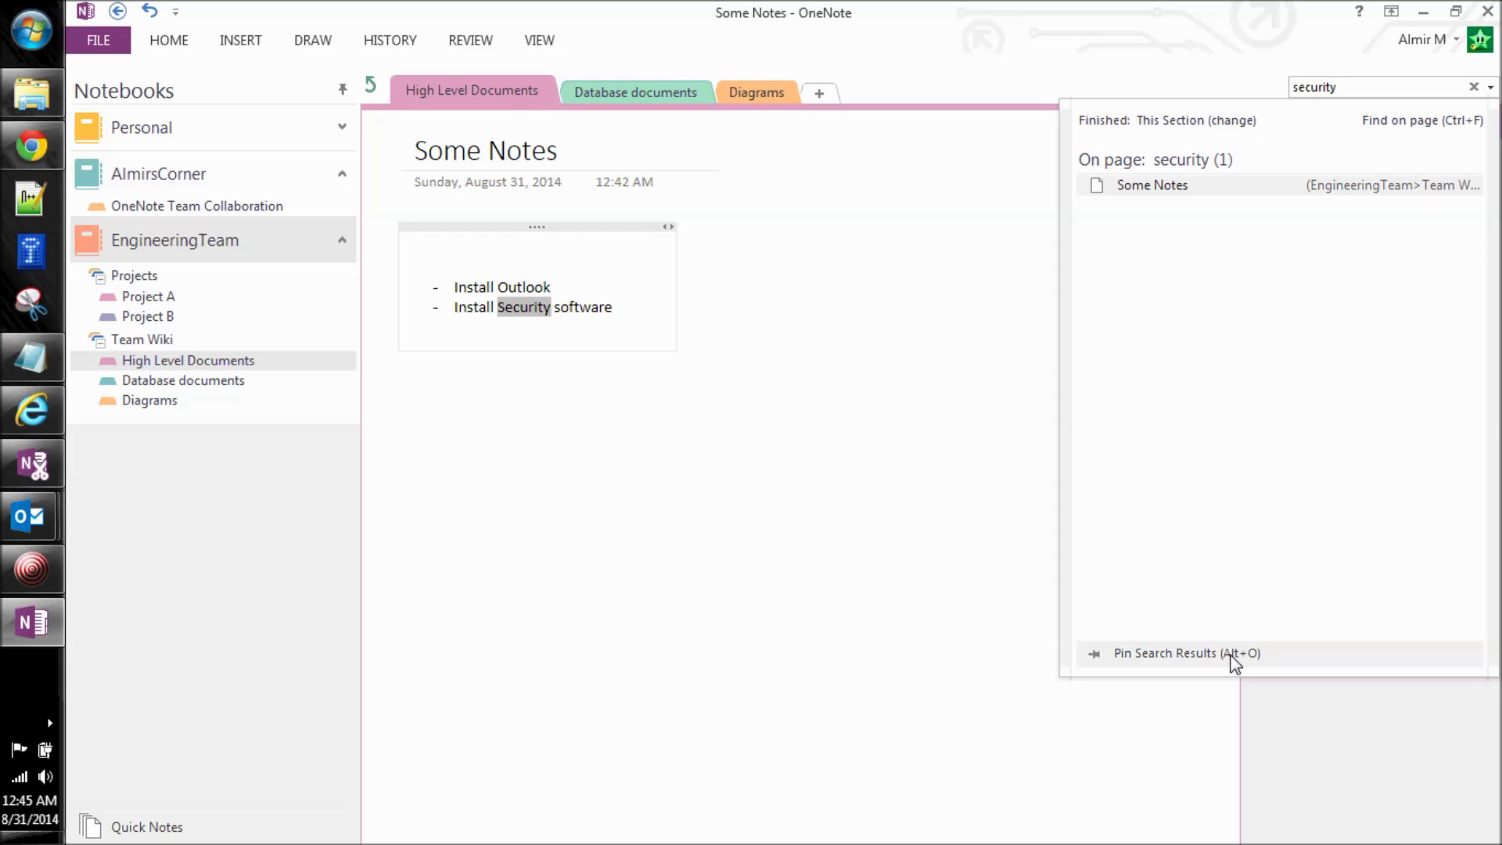
key(Escape)
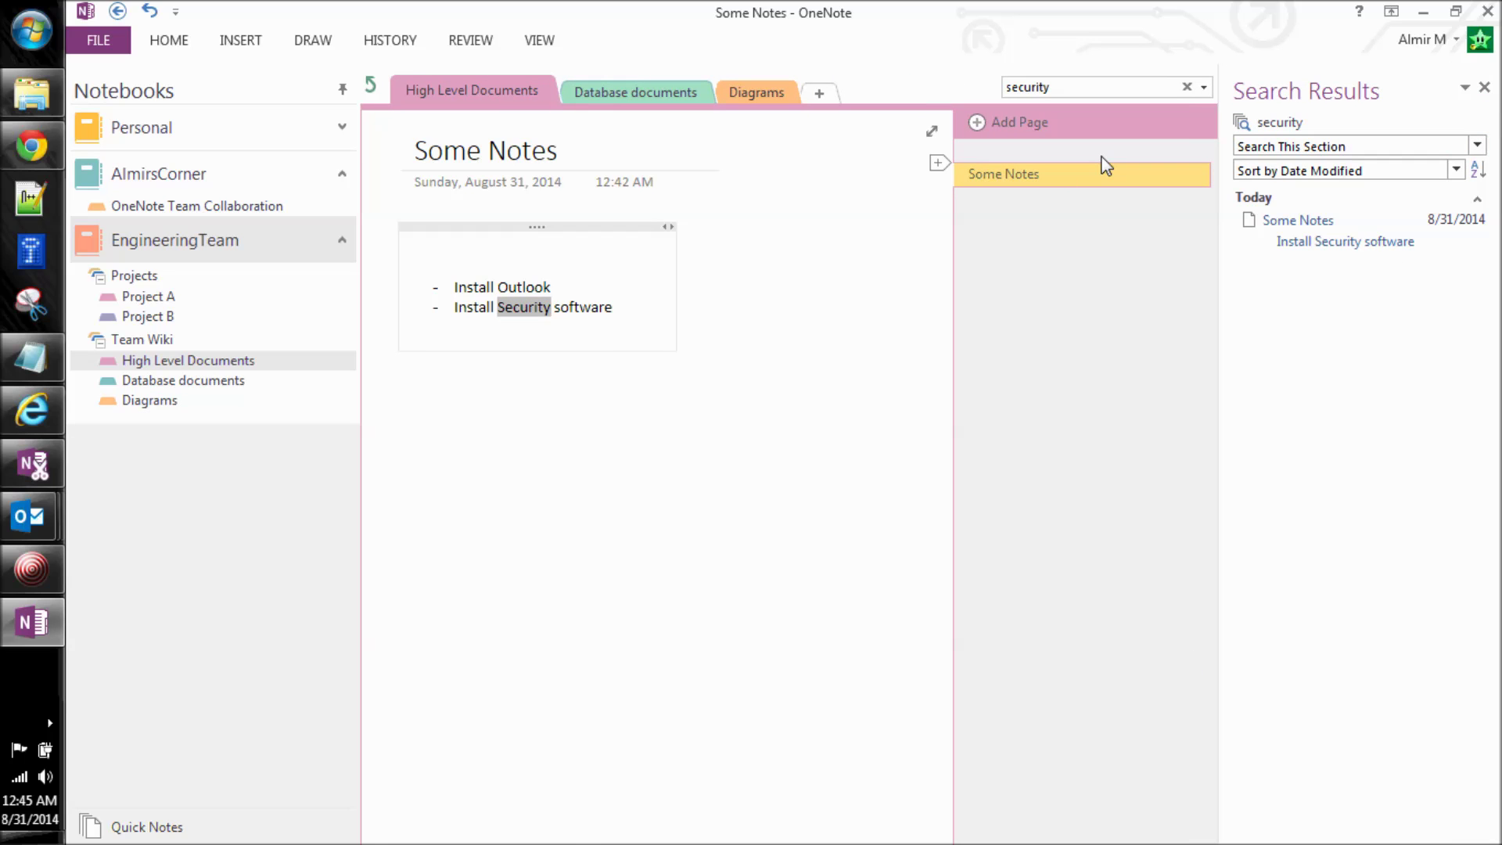
click(1030, 182)
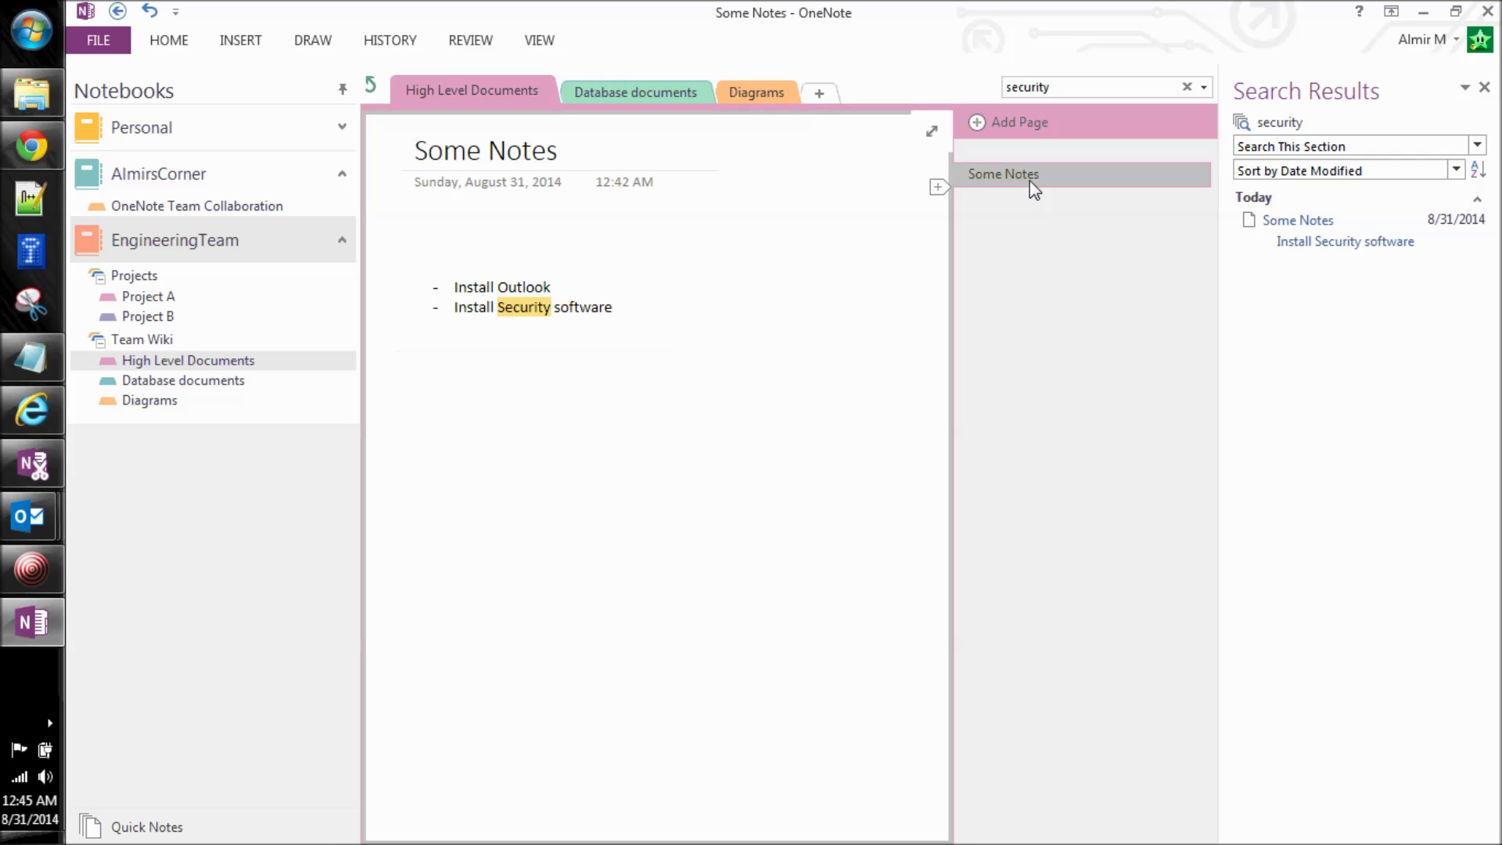
double_click(529, 307)
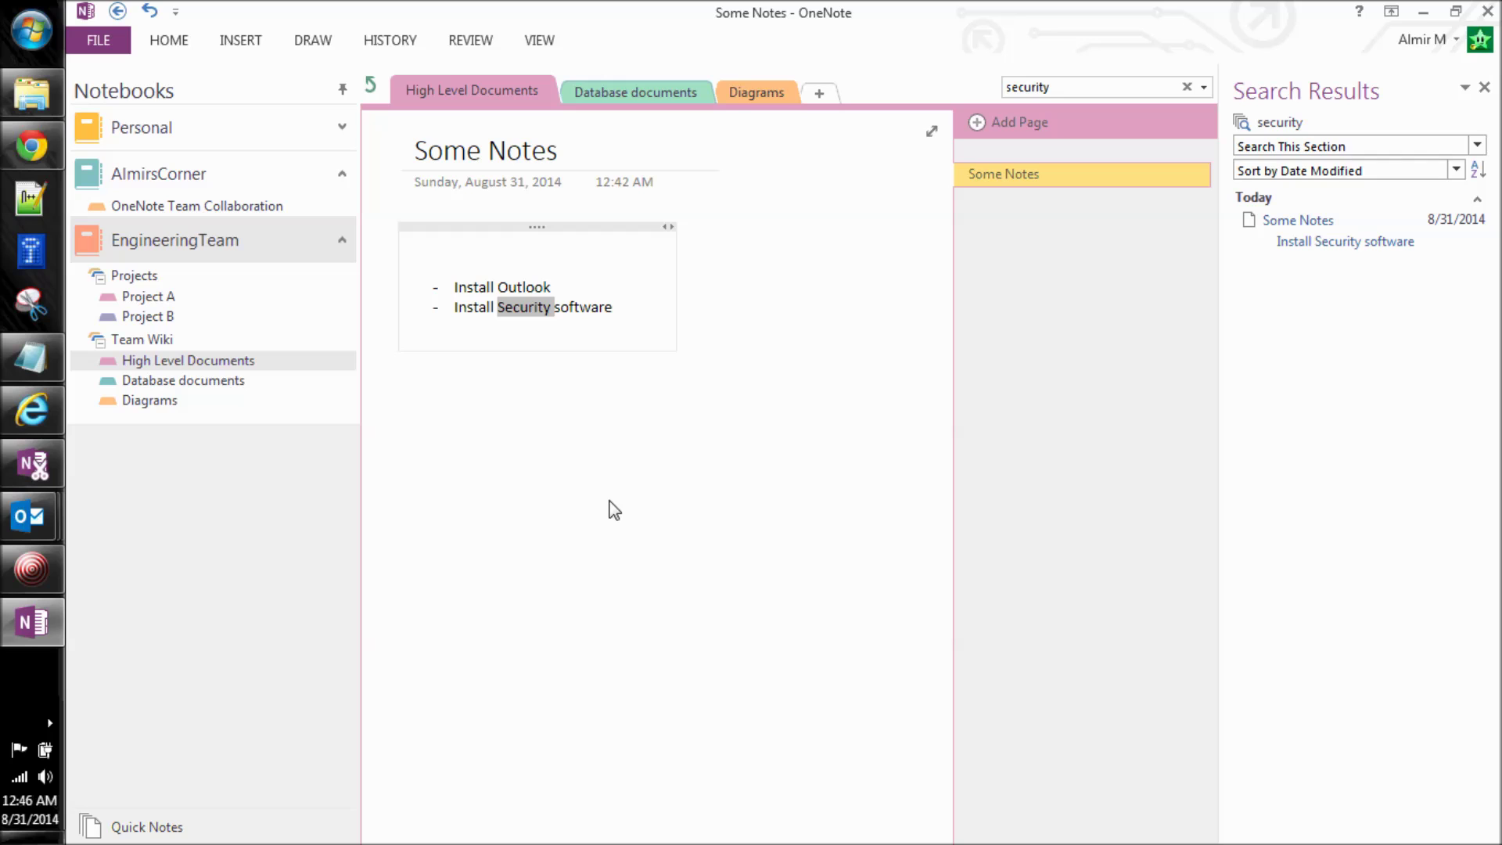
Minimize the notebook window and the open Outlook windows to get back to the desktop
click(1423, 12)
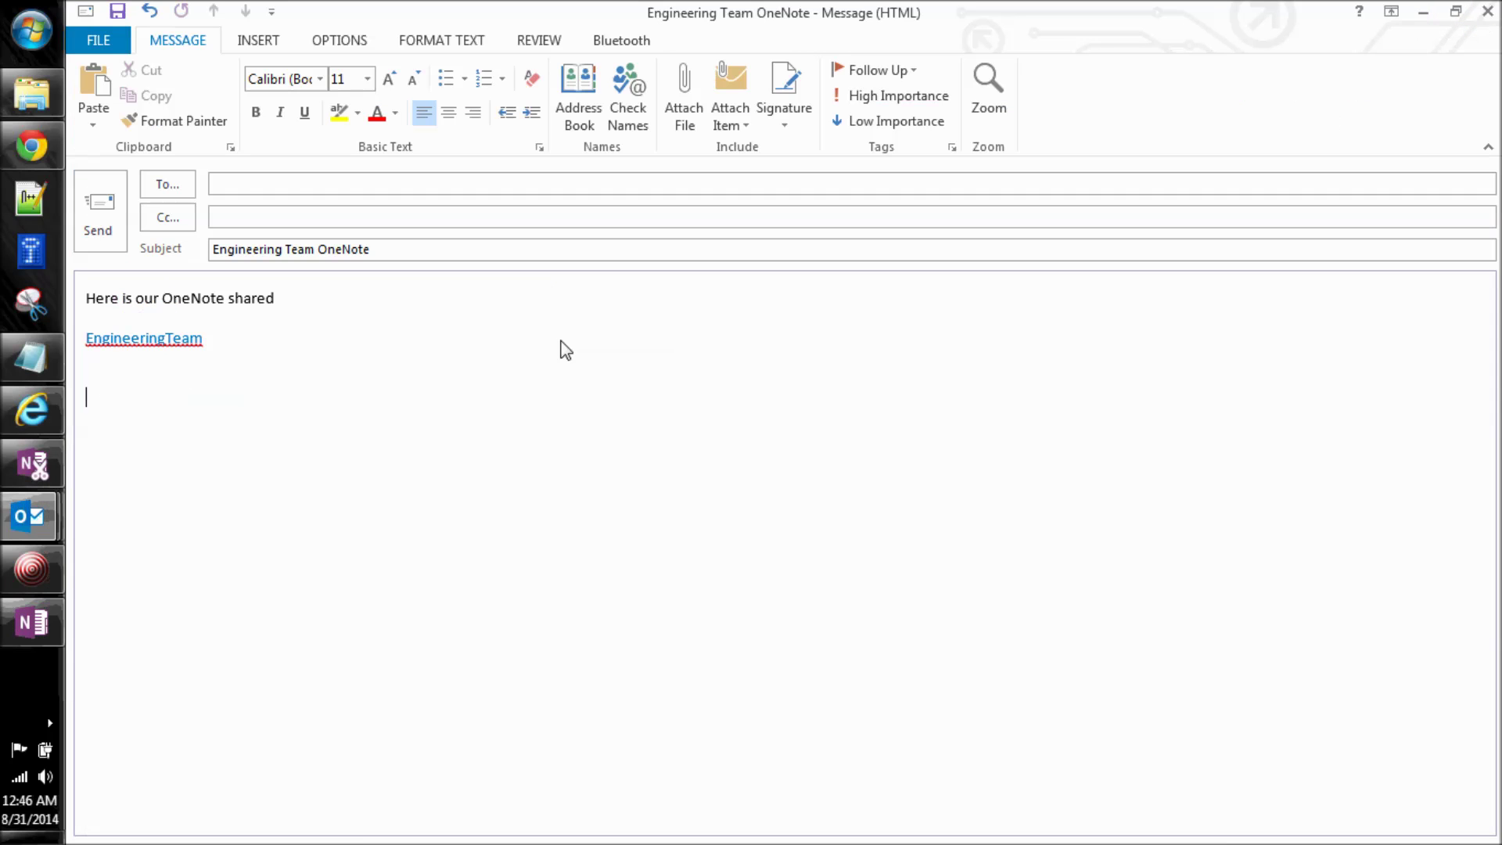
click(1423, 13)
click(1423, 13)
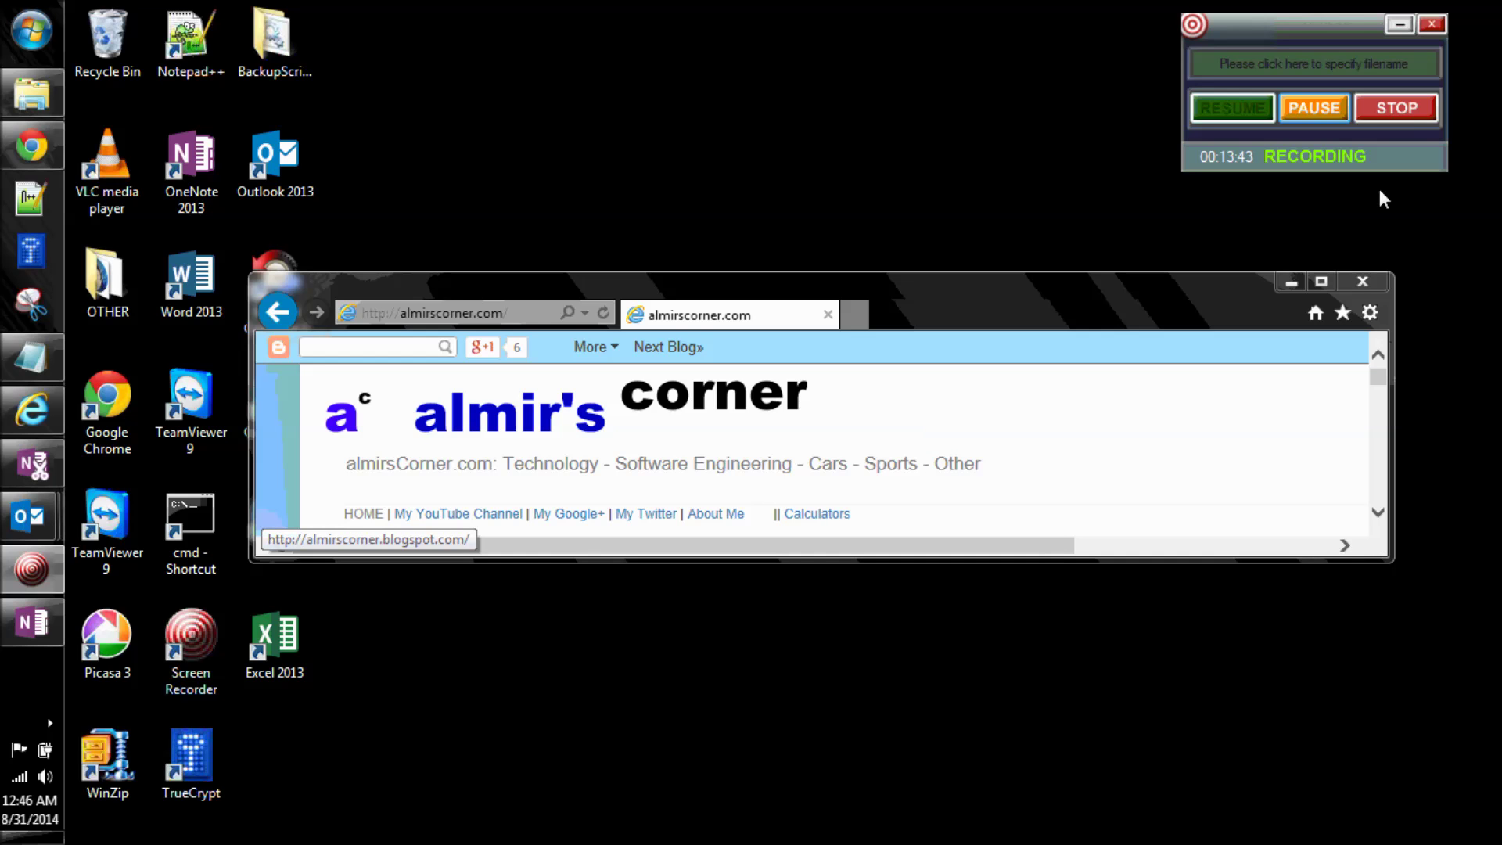
click(1408, 114)
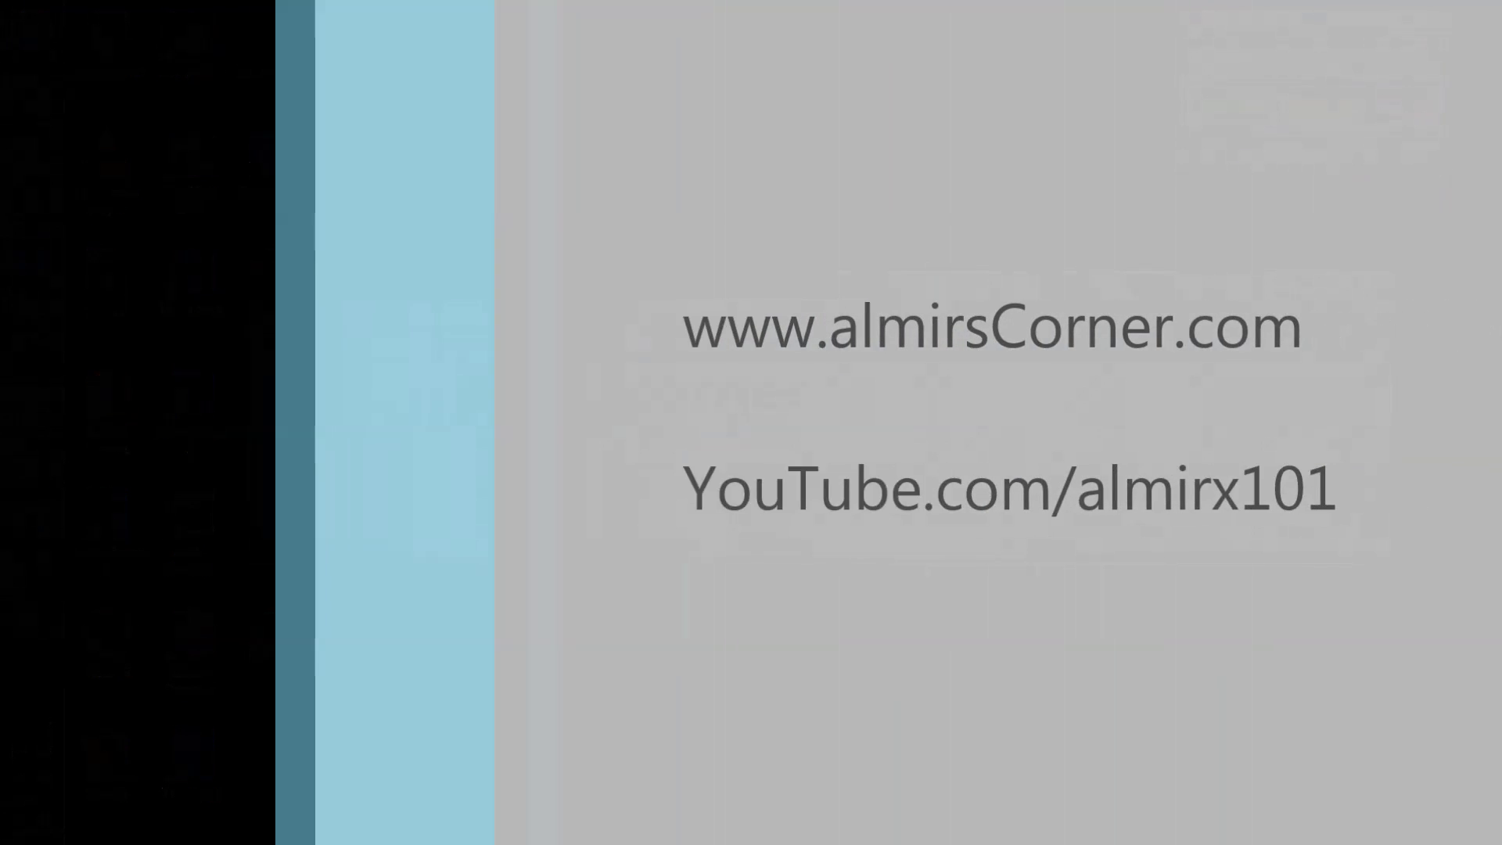